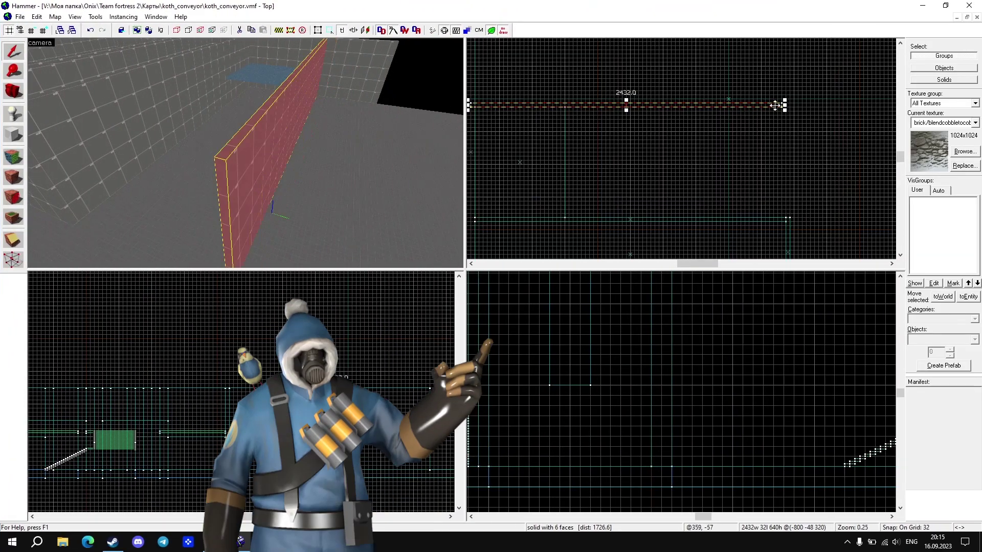
- Resize the selected long wall to 704 units wide and 304 units high
{"action": "key", "text": "z"}
{"action": "key", "text": "w"}
{"action": "left_click_drag", "start_coordinate": [244, 76], "coordinate": [282, 180]}
{"action": "key", "text": "z"}
{"action": "key", "text": "w"}
{"action": "key", "text": "z"}
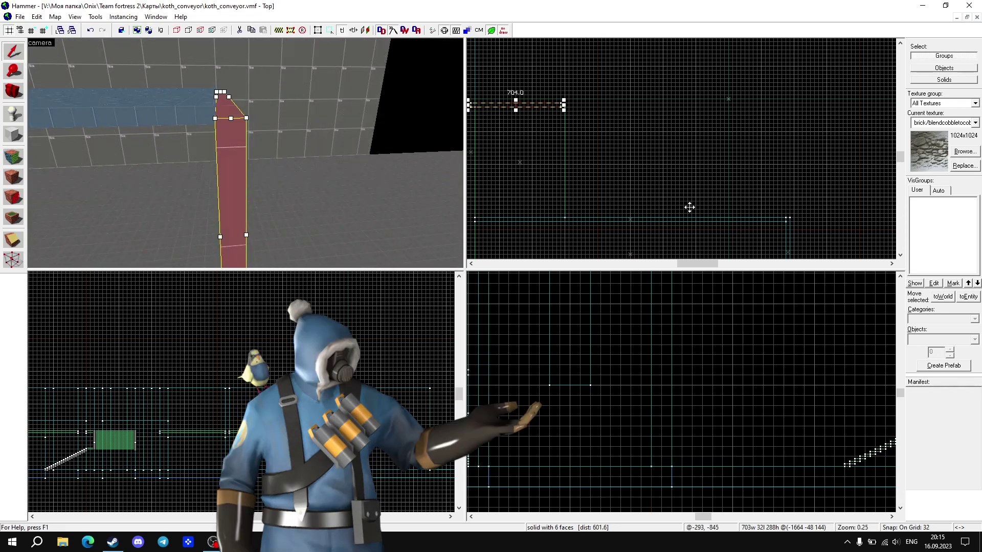
{"action": "scroll", "coordinate": [325, 450], "scroll_direction": "up", "scroll_amount": 3}
{"action": "left_click_drag", "start_coordinate": [354, 348], "coordinate": [354, 344]}
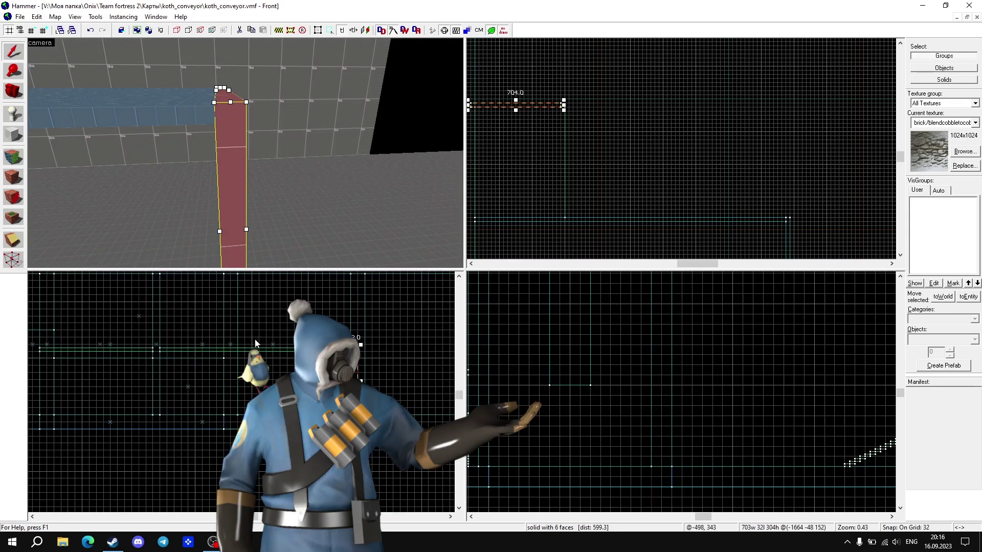
{"action": "key", "text": "z"}
{"action": "key", "text": "w"}
{"action": "key", "text": "z"}
{"action": "scroll", "coordinate": [633, 100], "scroll_direction": "up", "scroll_amount": 9}
{"action": "left_click_drag", "start_coordinate": [635, 125], "coordinate": [649, 243]}
{"action": "scroll", "coordinate": [639, 125], "scroll_direction": "down", "scroll_amount": 10}
{"action": "scroll", "coordinate": [638, 117], "scroll_direction": "up", "scroll_amount": 1}
{"action": "key", "text": "z"}
{"action": "key", "text": "s"}
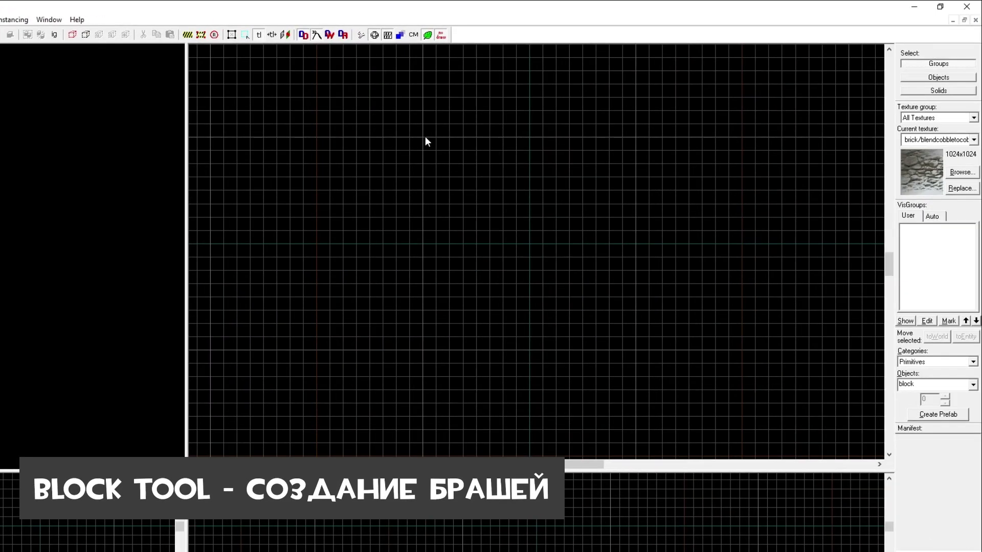
- Create a block 1024 by 1024 units and 64 units high, centred on the origin in the top view
{"action": "mouse_move", "coordinate": [425, 137]}
{"action": "left_mouse_down"}
{"action": "mouse_move", "coordinate": [625, 320]}
{"action": "mouse_move", "coordinate": [637, 346]}
{"action": "left_mouse_up"}
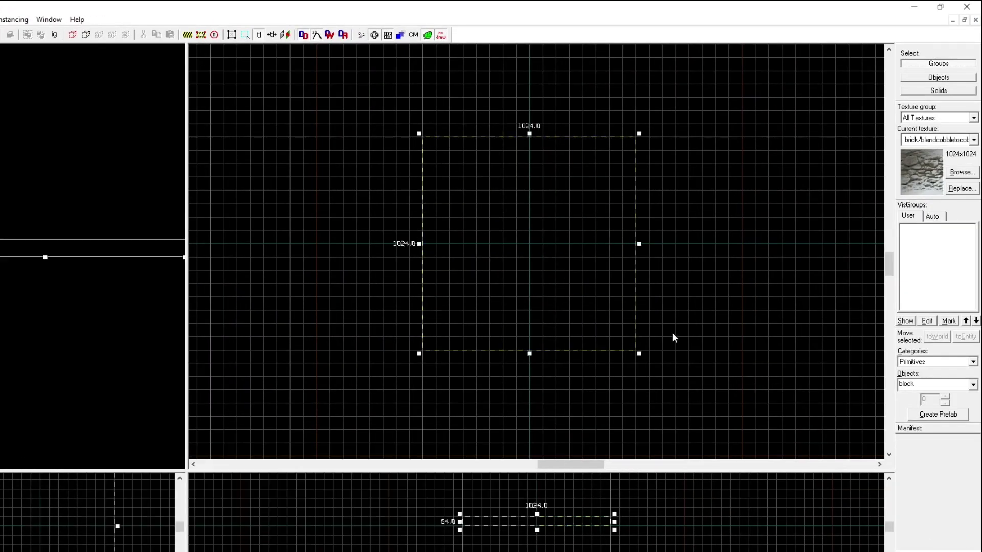
{"action": "key", "text": "Return"}
{"action": "key", "text": "shift+s"}
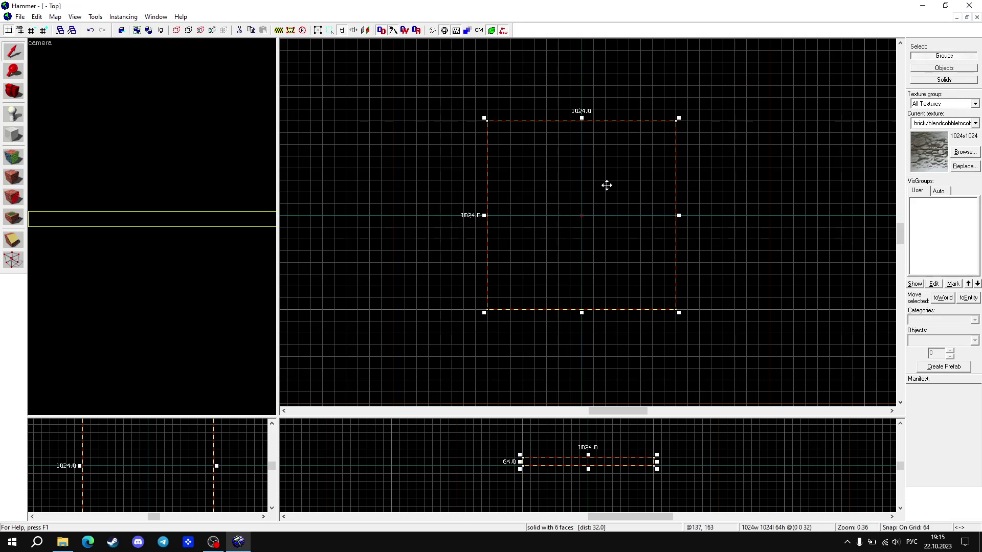
- Resize the block to 768 by 1152 units and rotate it freehand in the top view
{"action": "left_click_drag", "start_coordinate": [606, 185], "coordinate": [593, 187]}
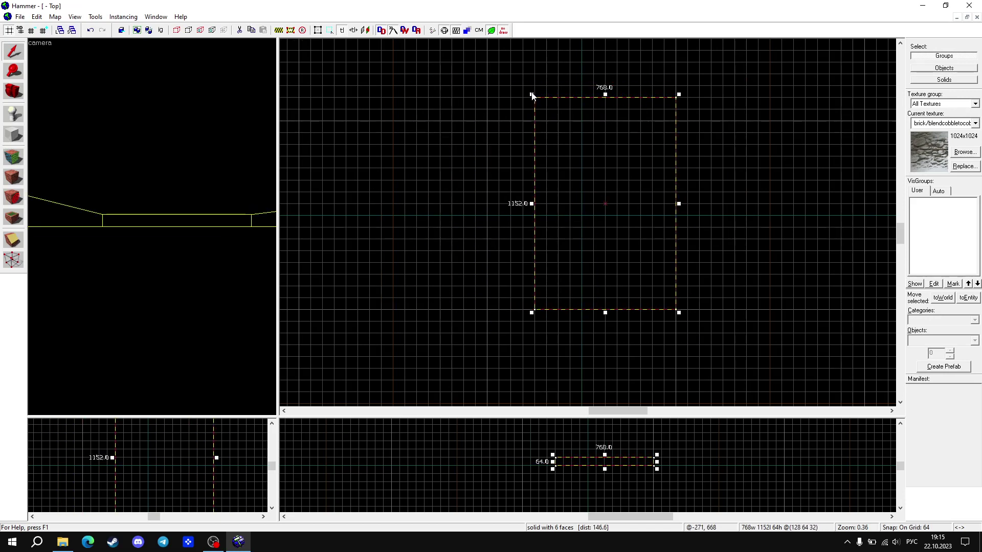
{"action": "left_click", "coordinate": [610, 204]}
{"action": "left_click_drag", "start_coordinate": [678, 118], "coordinate": [643, 248]}
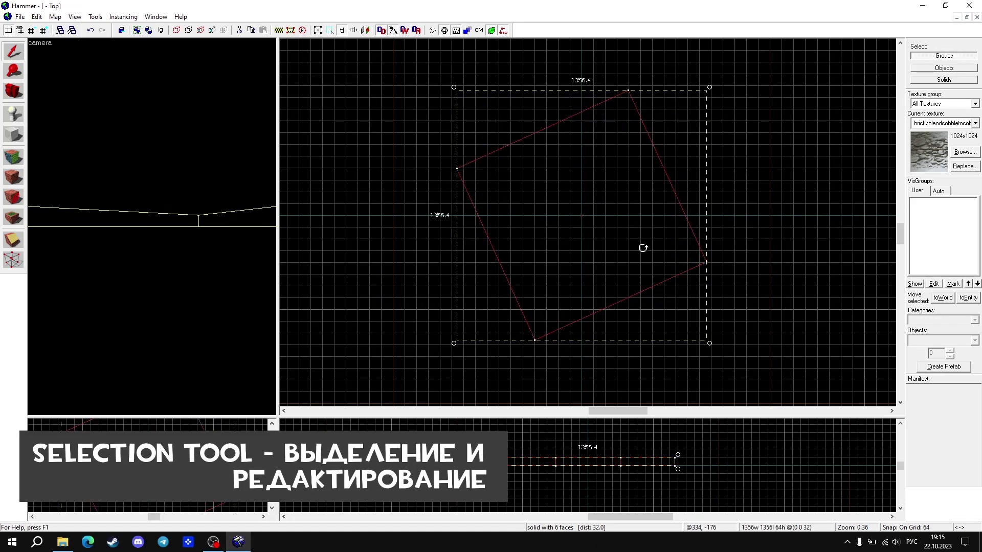
- Skew the rotated block in the top view to about 1332 by 1439 units and cycle its transform modes
{"action": "left_click_drag", "start_coordinate": [582, 88], "coordinate": [615, 92]}
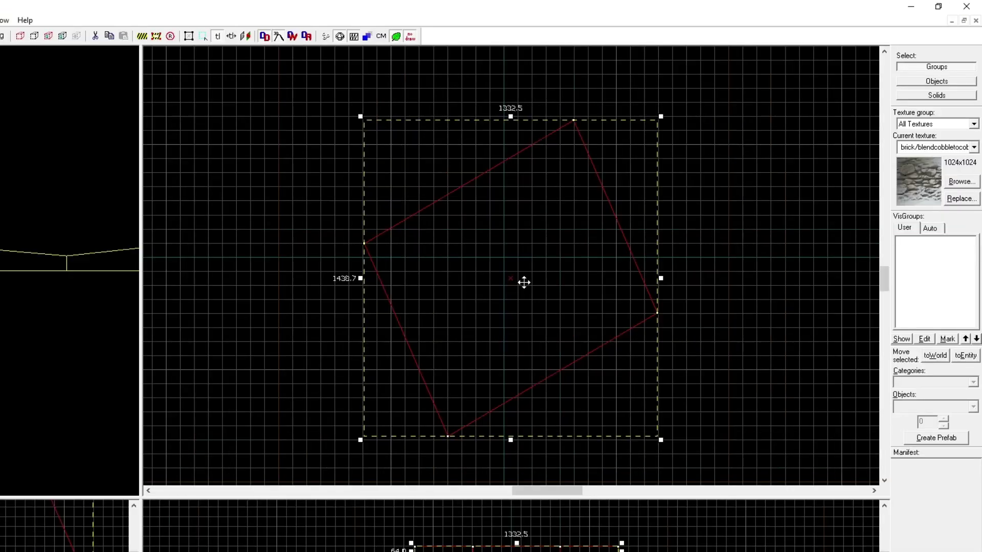
{"action": "left_click", "coordinate": [600, 188]}
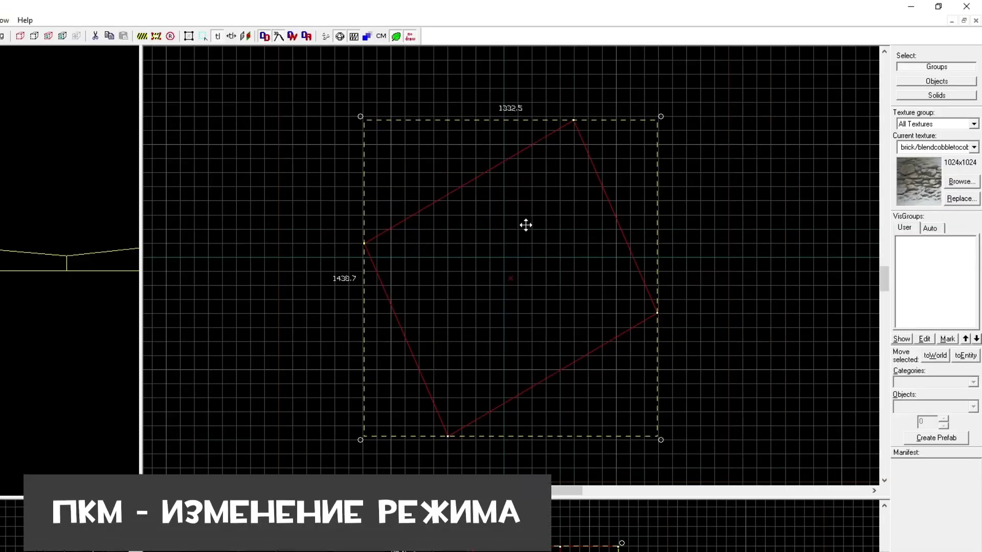
{"action": "left_click", "coordinate": [600, 189]}
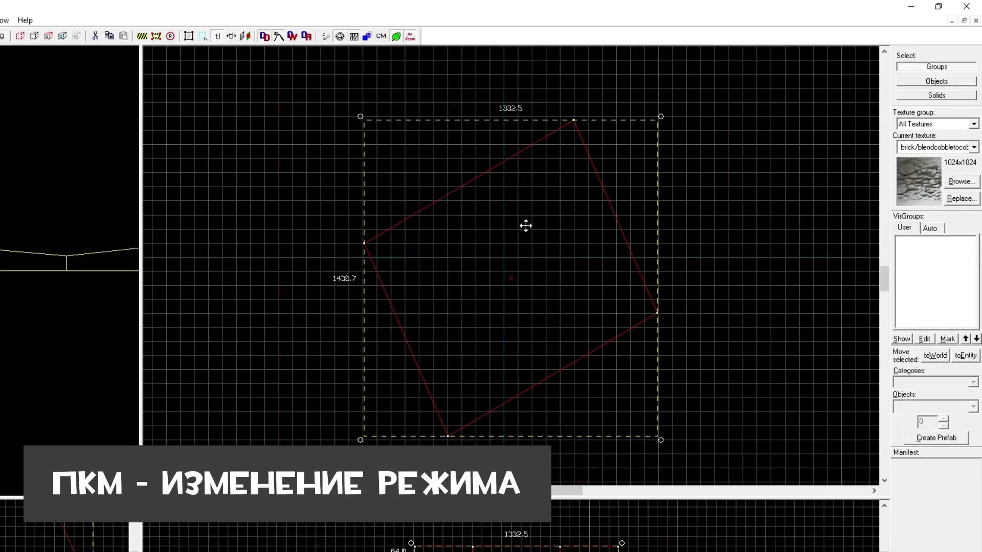
{"action": "left_click", "coordinate": [526, 225]}
{"action": "left_click", "coordinate": [526, 226]}
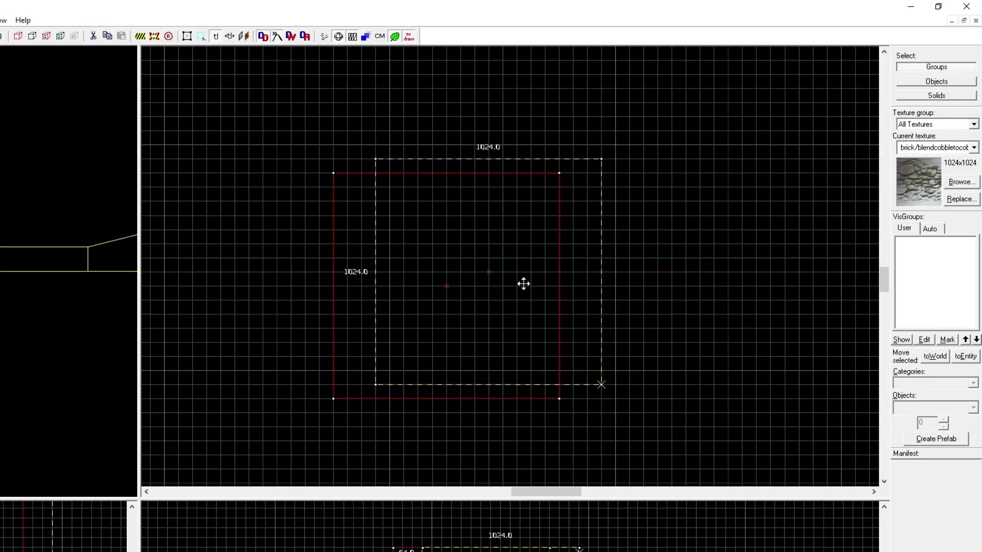
- Move the block so it is centred on the origin, and cycle the grid through finer and coarser sizes back to 64 units
{"action": "left_click_drag", "start_coordinate": [523, 284], "coordinate": [540, 263]}
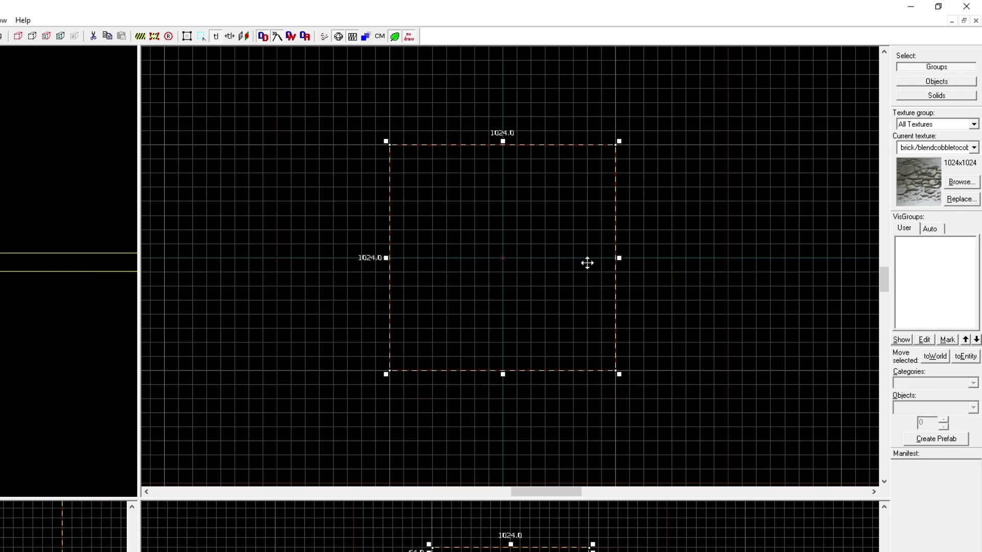
{"action": "key", "text": "bracketright"}
{"action": "key", "text": "bracketright"}
{"action": "key", "text": "bracketleft"}
{"action": "key", "text": "bracketleft"}
{"action": "key", "text": "bracketleft"}
{"action": "key", "text": "bracketleft"}
{"action": "key", "text": "bracketright"}
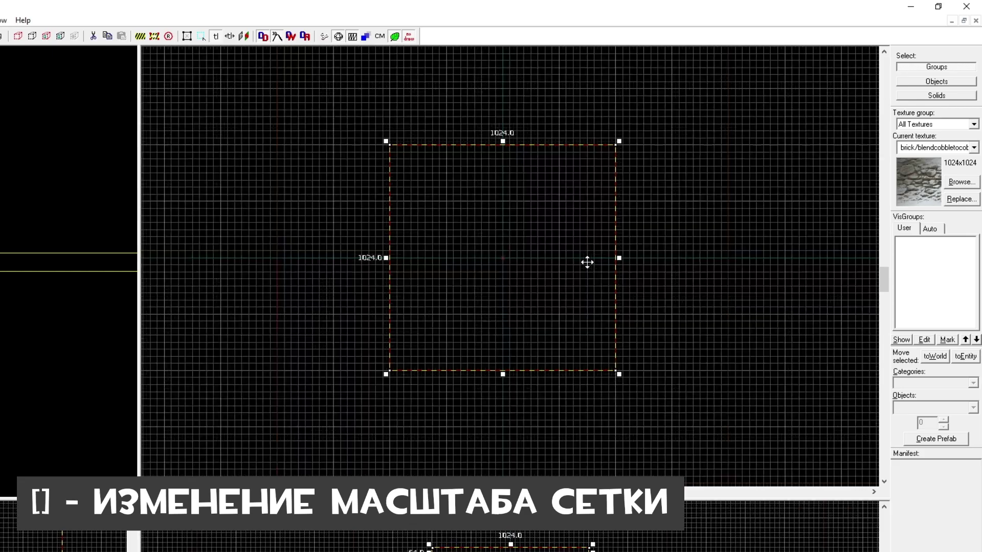
{"action": "key", "text": "bracketright"}
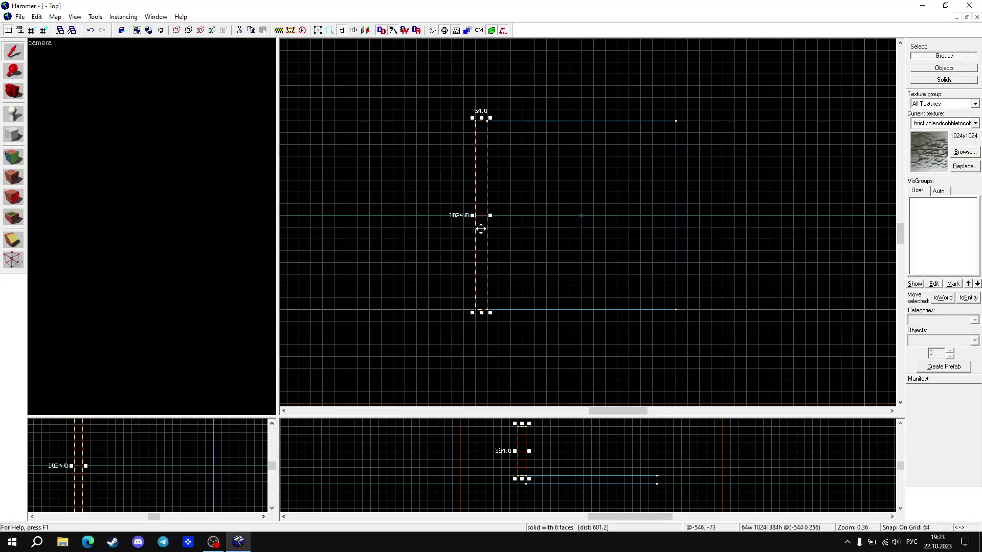
- Clone the 64-unit-thick wall onto the other three sides of the floor, and select the east and north walls together
{"action": "left_click_drag", "start_coordinate": [480, 229], "coordinate": [683, 233], "text": "shift"}
{"action": "left_click_drag", "start_coordinate": [681, 239], "coordinate": [491, 233], "text": "shift"}
{"action": "left_click_drag", "start_coordinate": [501, 302], "coordinate": [673, 122]}
{"action": "left_click_drag", "start_coordinate": [609, 117], "coordinate": [608, 318], "text": "shift"}
{"action": "key", "text": "Escape"}
{"action": "left_click", "coordinate": [690, 217]}
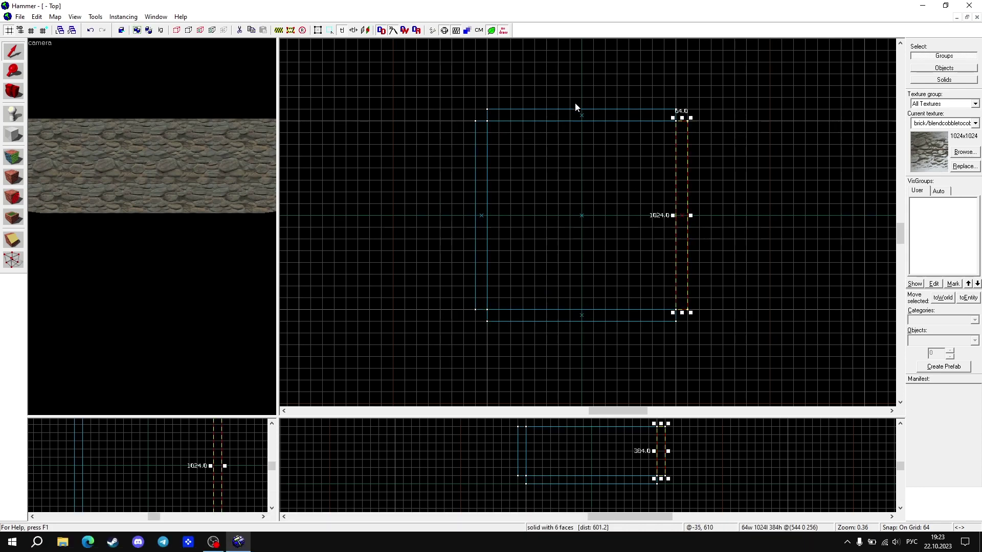
{"action": "left_click", "coordinate": [577, 113], "text": "ctrl"}
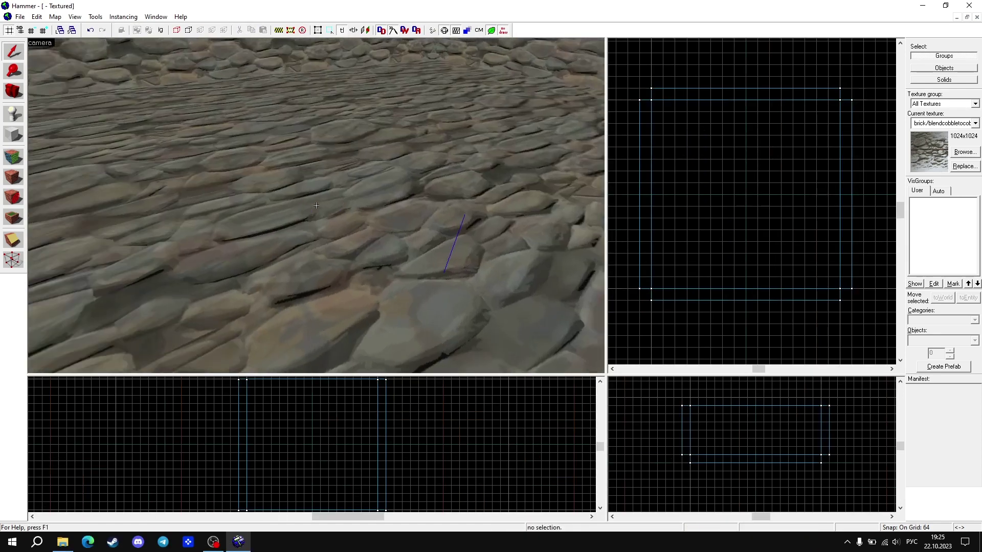
- Raise the west wall to 640 units high directly in the 3D view and pull its upper corner inward
{"action": "key", "text": "s"}
{"action": "key", "text": "w"}
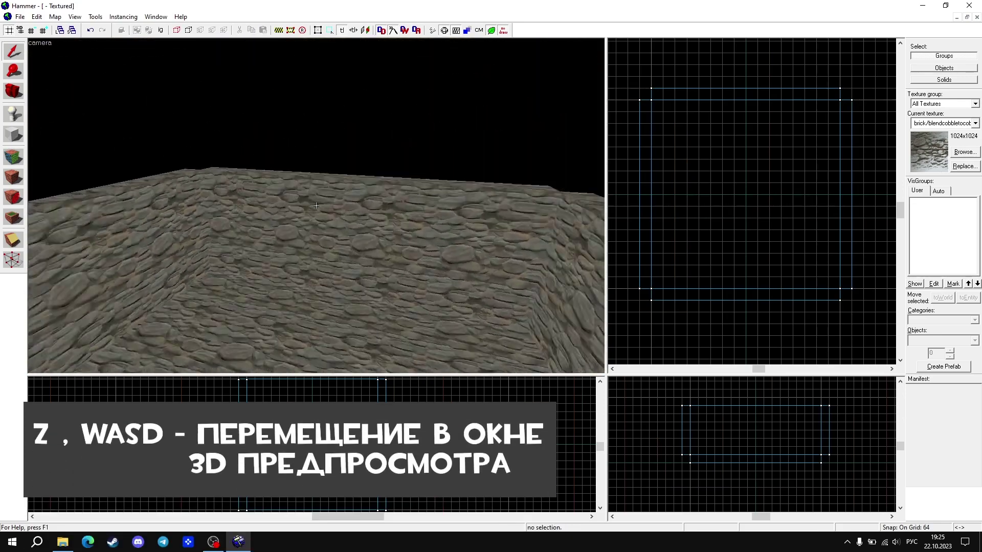
{"action": "key", "text": "w"}
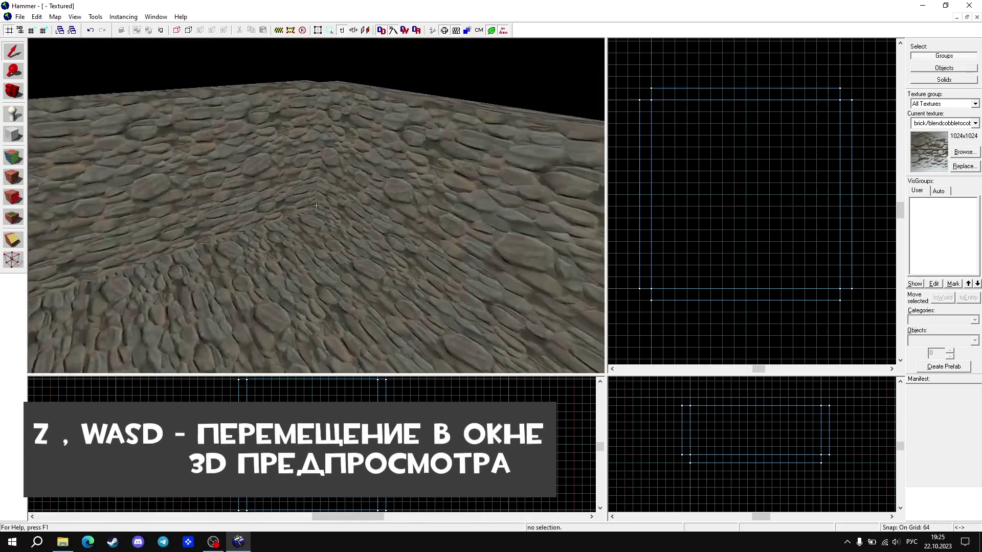
{"action": "left_click", "coordinate": [316, 205]}
{"action": "key", "text": "x"}
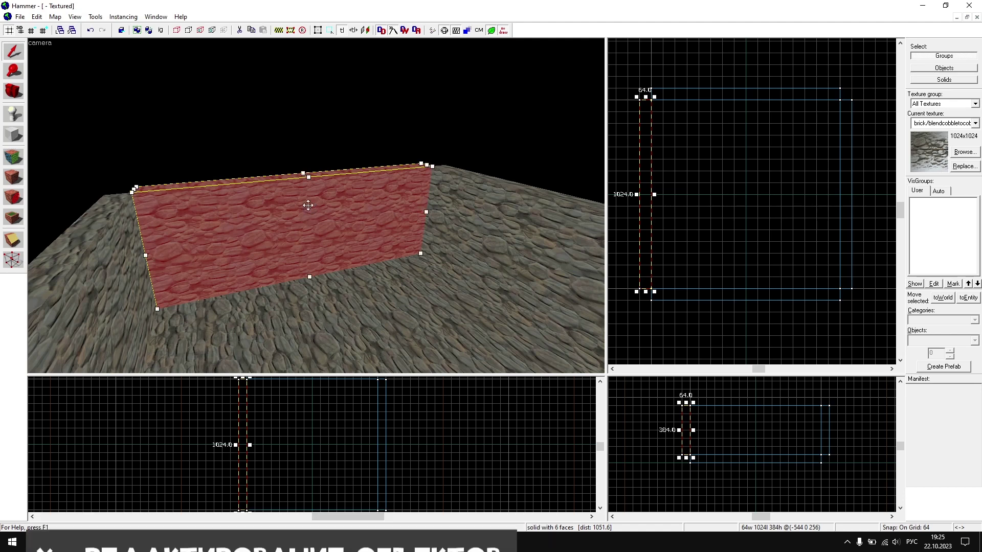
{"action": "left_click_drag", "start_coordinate": [308, 160], "coordinate": [308, 106]}
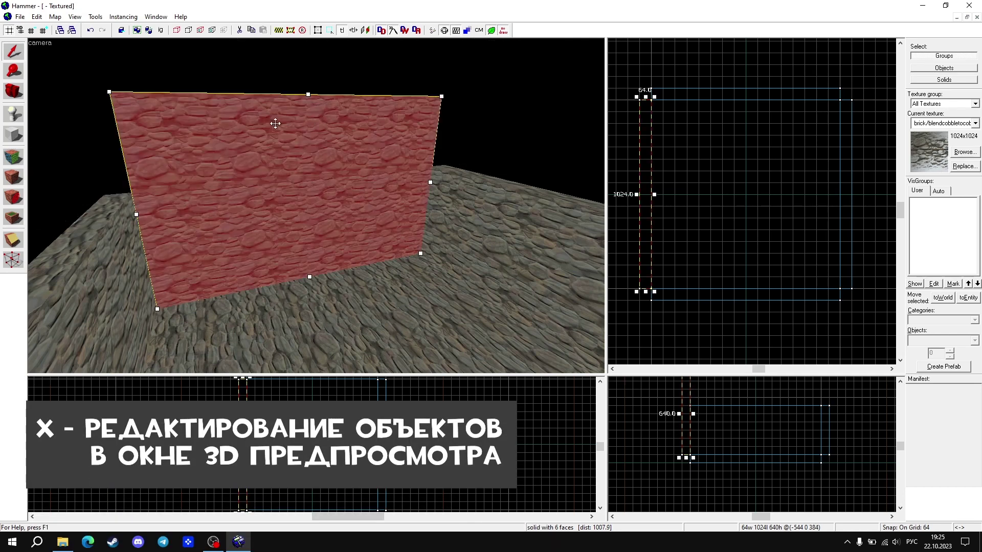
{"action": "left_click_drag", "start_coordinate": [110, 92], "coordinate": [168, 93]}
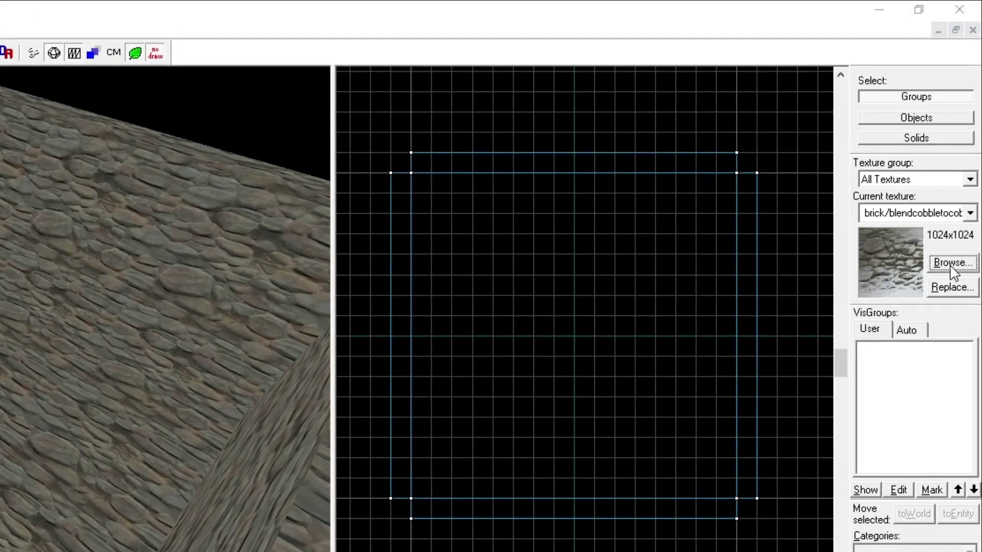
- Choose the dev/dev_blendmeasure texture using the keyword dev and apply it to the room's floor
{"action": "left_click", "coordinate": [951, 266]}
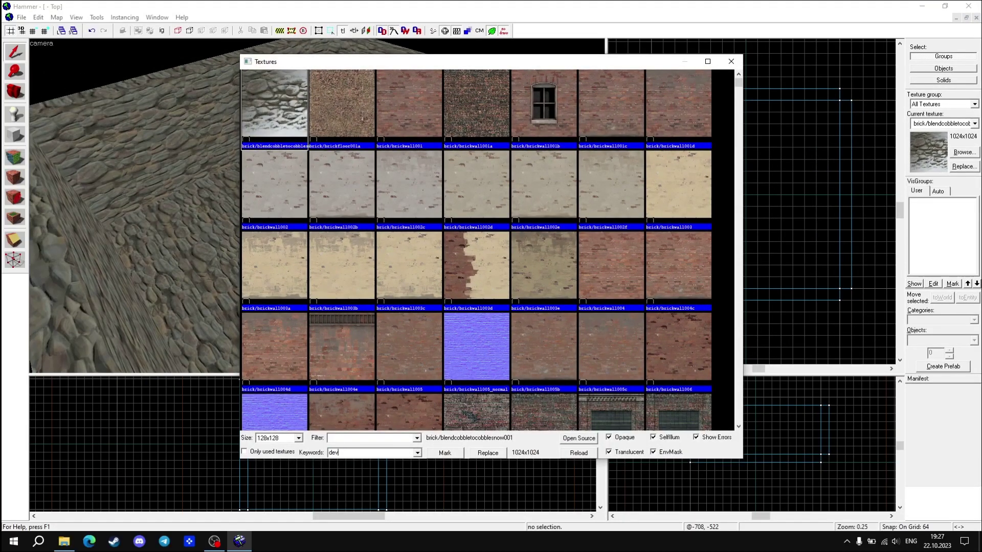
{"action": "double_click", "coordinate": [277, 108]}
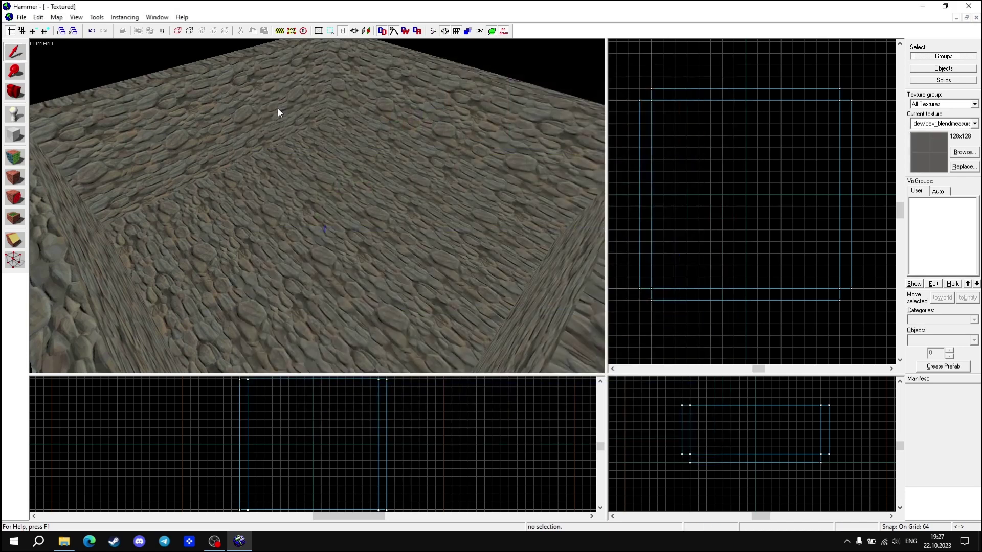
{"action": "left_click", "coordinate": [308, 248]}
{"action": "left_click", "coordinate": [16, 179]}
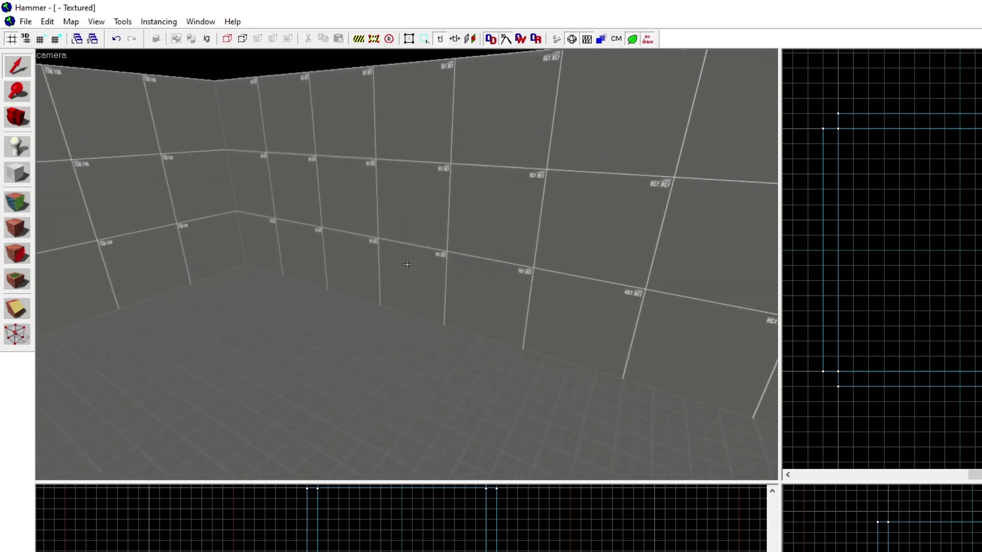
{"action": "key", "text": "s"}
{"action": "key", "text": "a"}
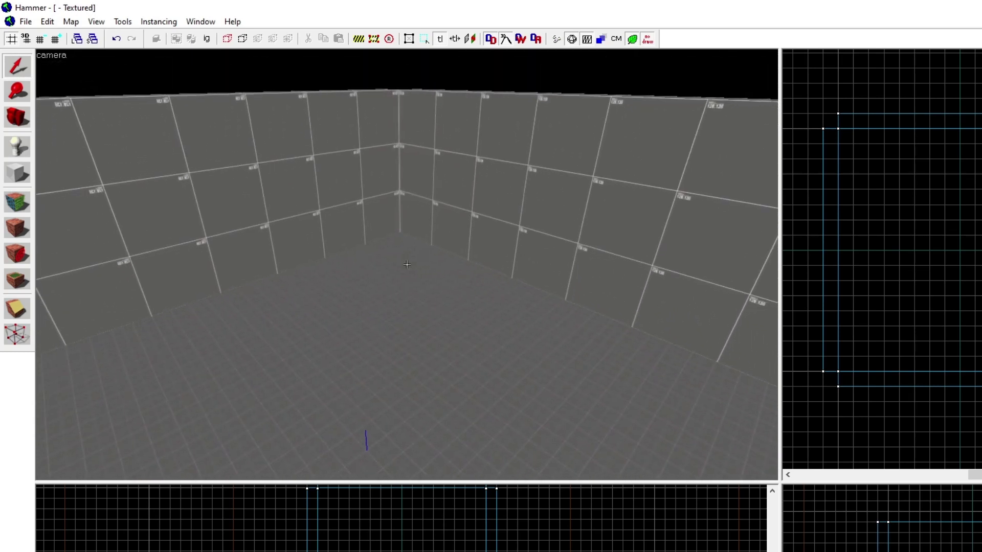
{"action": "key", "text": "s"}
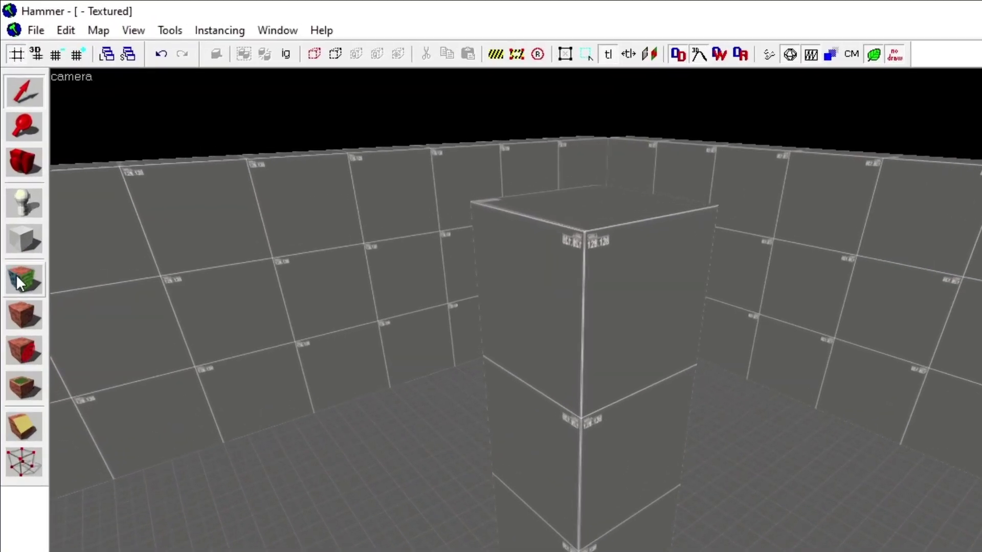
- Apply the orange dev/dev_measuregeneric01 texture to the pillar's top and its two facing sides
{"action": "left_click", "coordinate": [14, 239]}
{"action": "left_click", "coordinate": [257, 148]}
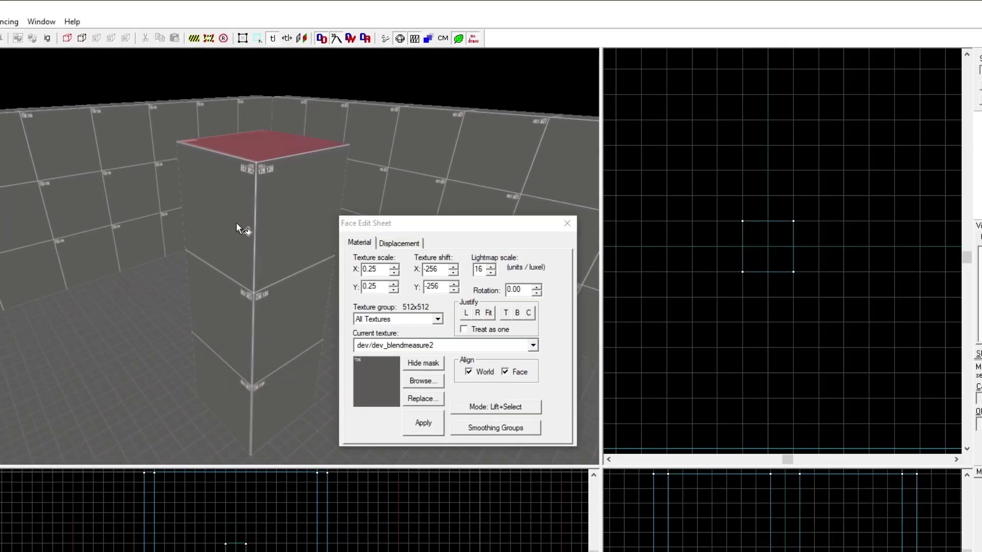
{"action": "left_click", "coordinate": [303, 250], "text": "shift"}
{"action": "left_click", "coordinate": [423, 383]}
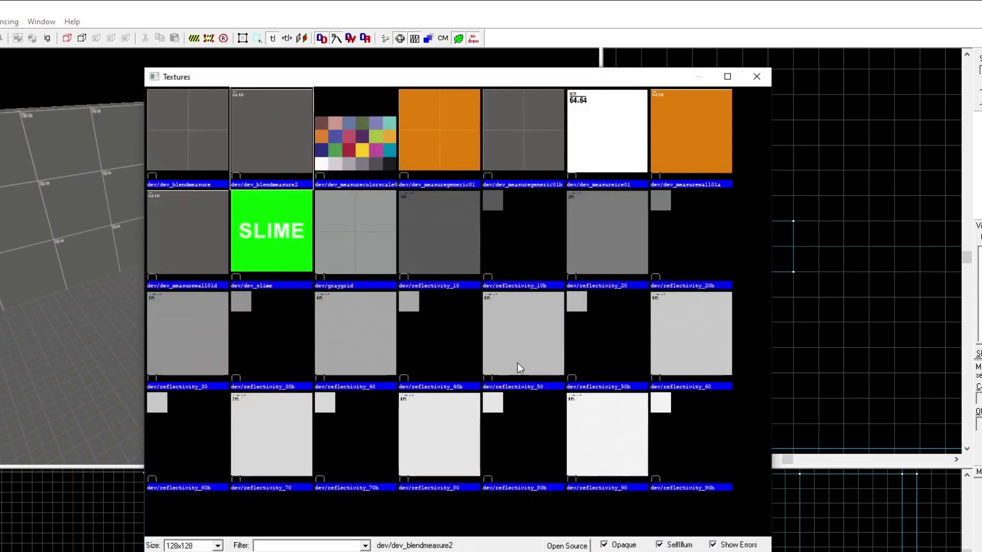
{"action": "double_click", "coordinate": [437, 138]}
{"action": "left_click", "coordinate": [423, 423]}
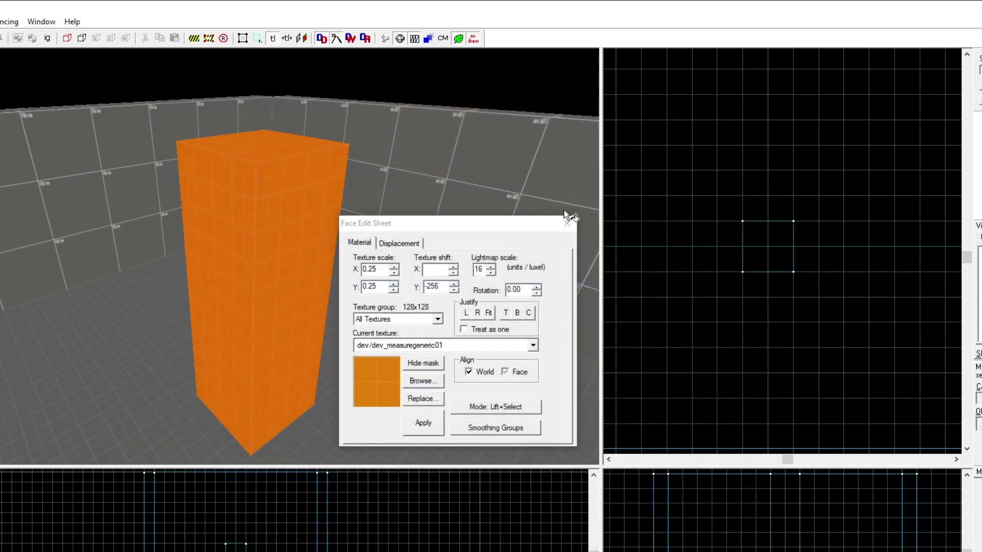
{"action": "left_click", "coordinate": [567, 223]}
{"action": "key", "text": "z"}
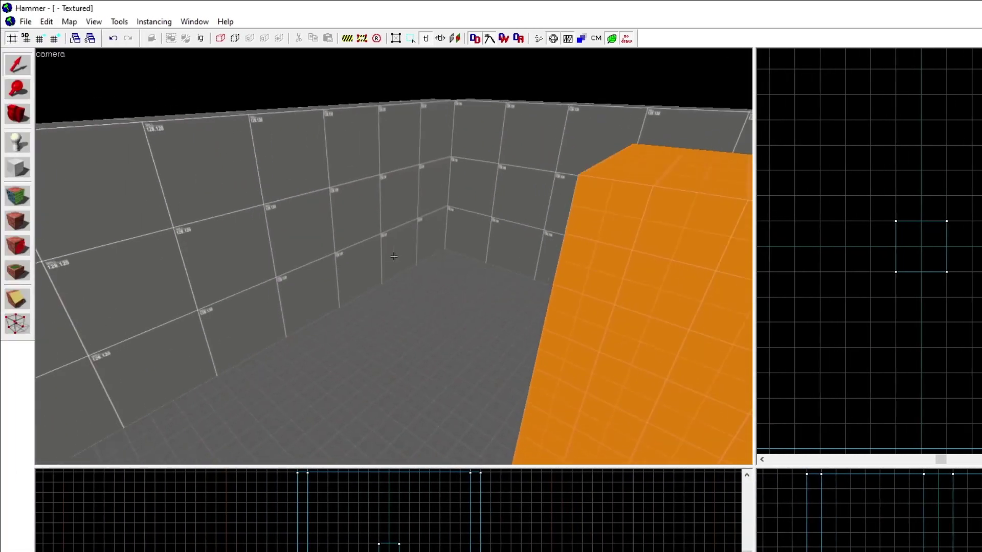
{"action": "key", "text": "d"}
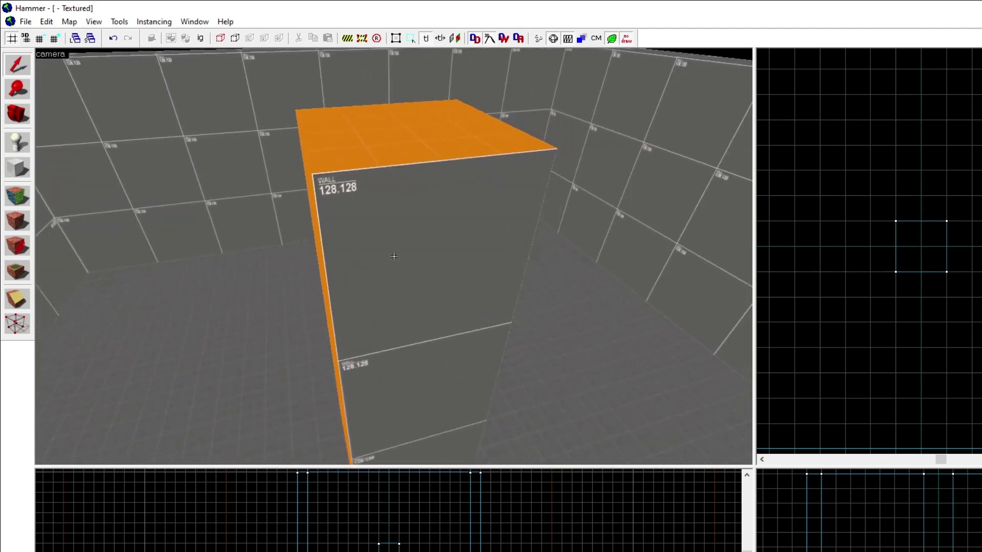
{"action": "key", "text": "a"}
{"action": "key", "text": "d"}
{"action": "key", "text": "a"}
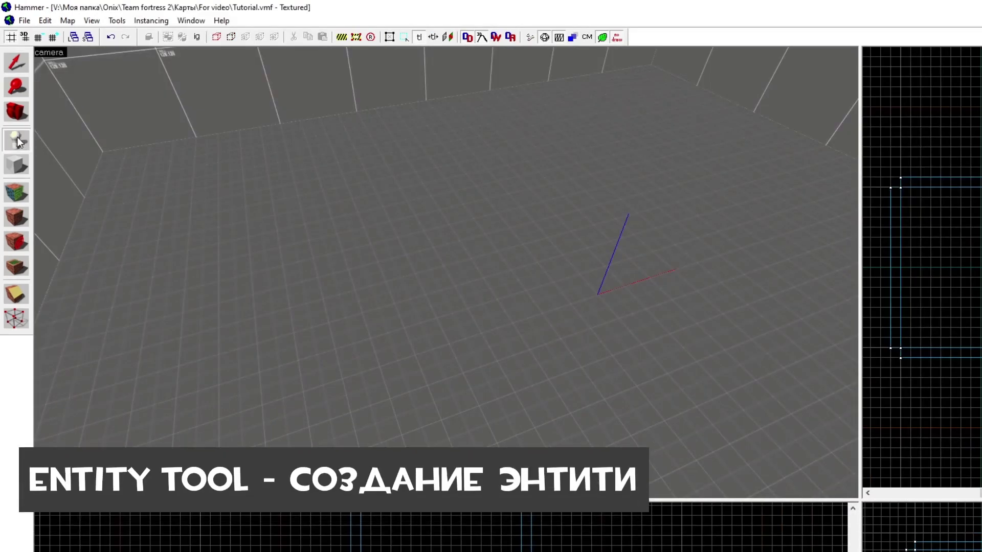
- Place an info_player_teamspawn entity on the room's floor and open its object properties
{"action": "left_click", "coordinate": [452, 293]}
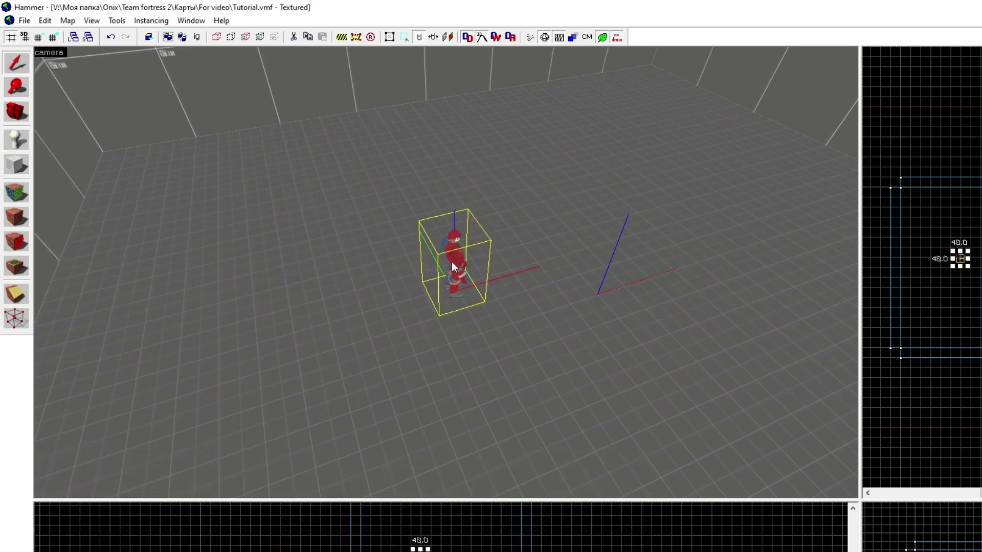
{"action": "double_click", "coordinate": [452, 262]}
{"action": "left_click", "coordinate": [485, 232]}
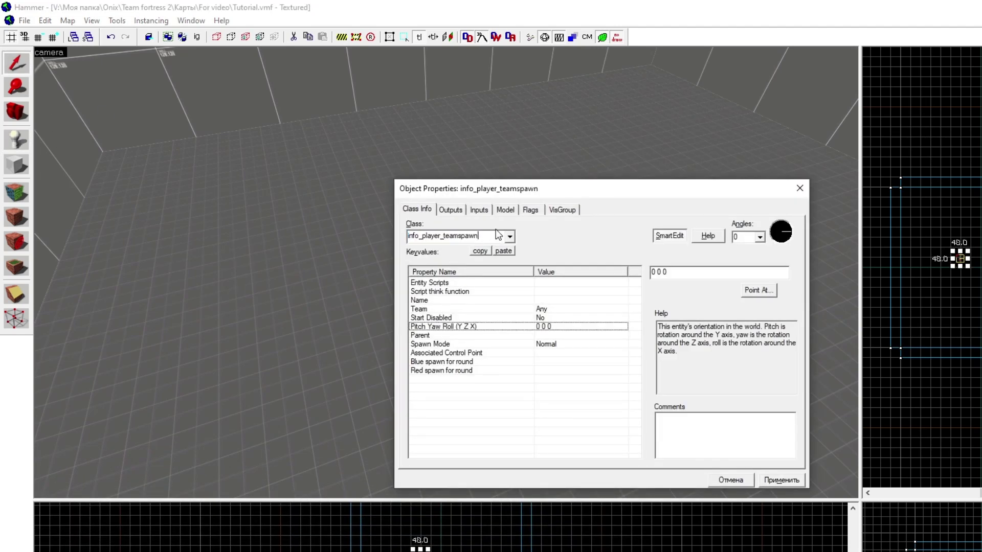
{"action": "left_click_drag", "start_coordinate": [546, 191], "coordinate": [470, 140]}
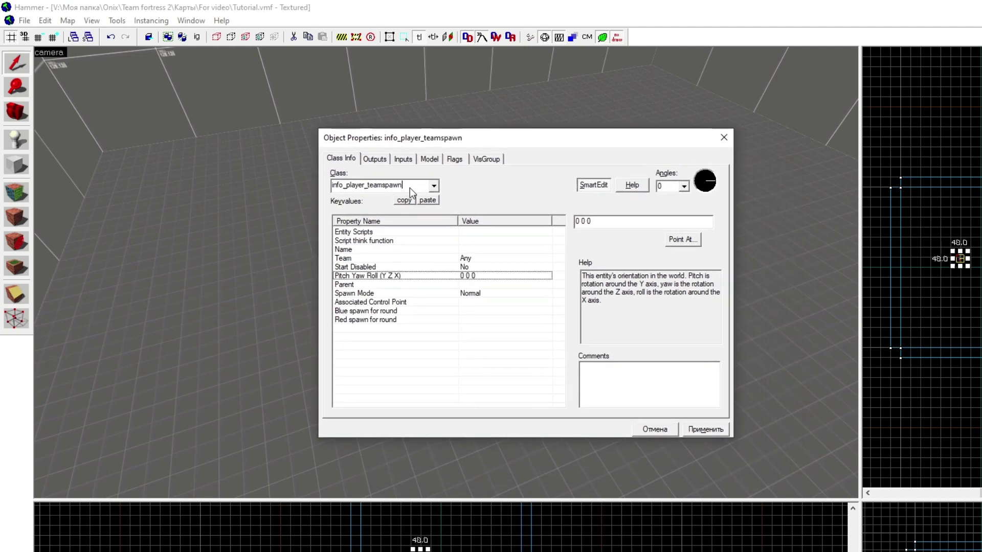
- Review the available entity classes and the Team, Start Disabled and Spawn Mode properties of the info_player_teamspawn entity
{"action": "left_click", "coordinate": [706, 429]}
{"action": "left_click", "coordinate": [724, 137]}
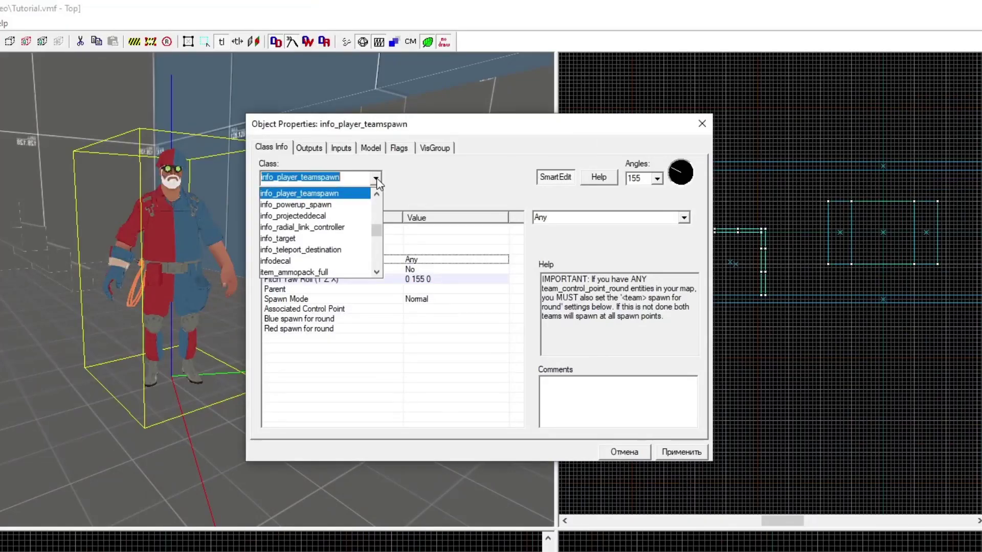
{"action": "scroll", "coordinate": [314, 217], "scroll_direction": "down", "scroll_amount": 1}
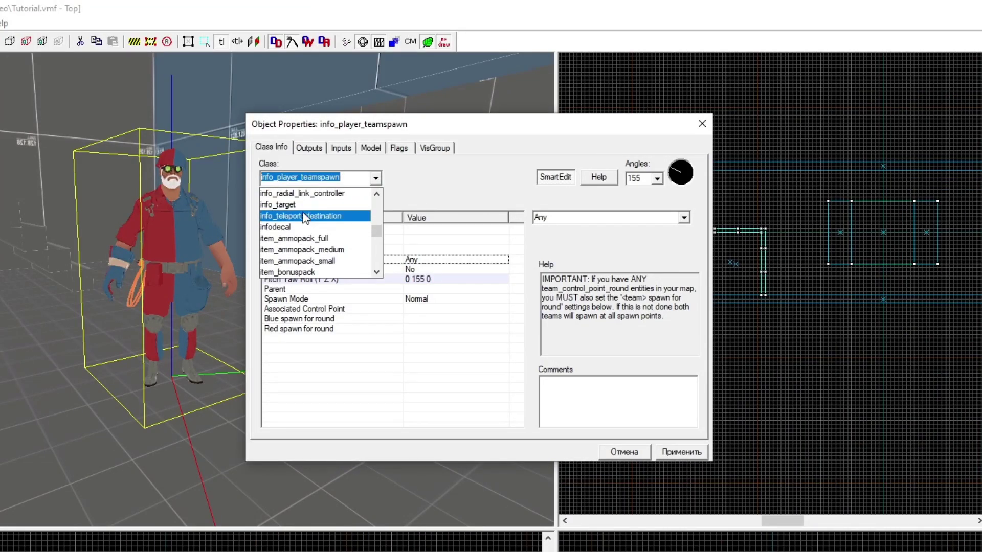
{"action": "left_click", "coordinate": [477, 181]}
{"action": "left_click", "coordinate": [418, 269]}
{"action": "left_click", "coordinate": [415, 261]}
{"action": "left_click", "coordinate": [419, 299]}
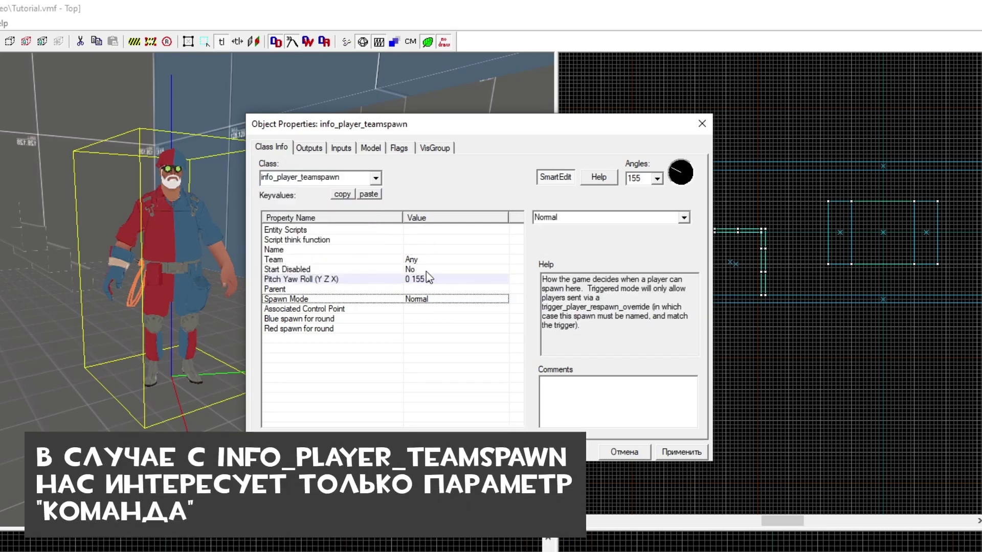
{"action": "left_click", "coordinate": [400, 260]}
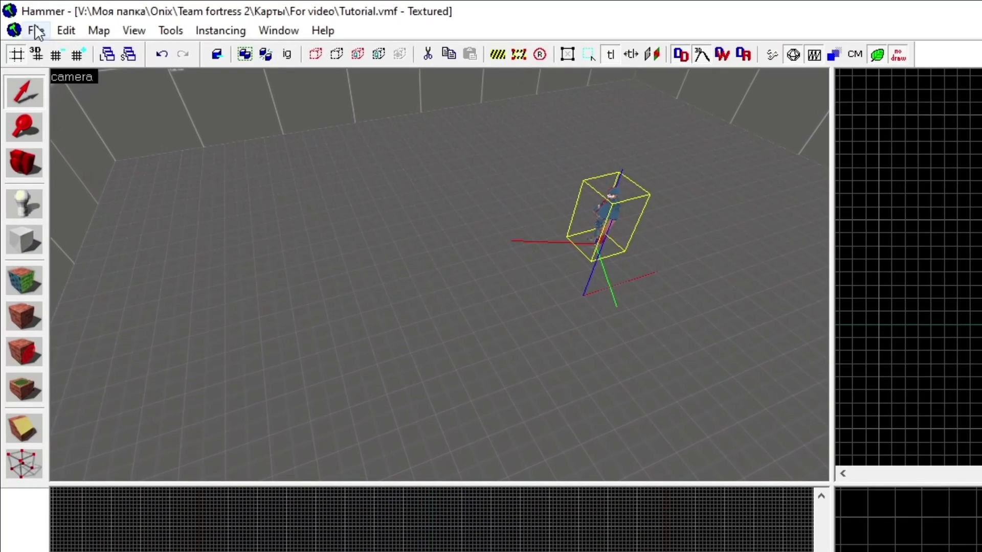
- Compile and run the map with BSP, VIS and RAD all set to Normal
{"action": "left_click", "coordinate": [36, 30]}
{"action": "left_click", "coordinate": [78, 225]}
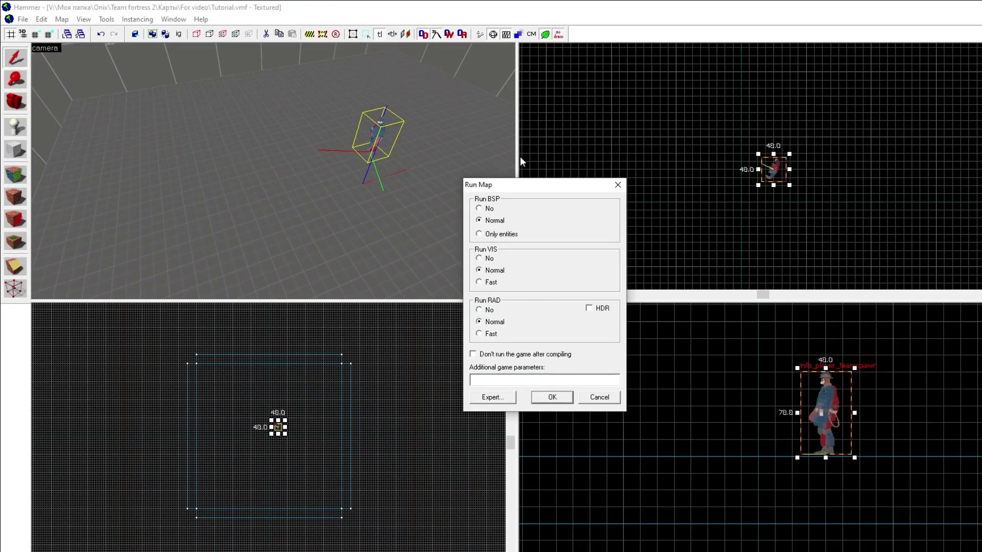
{"action": "left_click", "coordinate": [552, 398]}
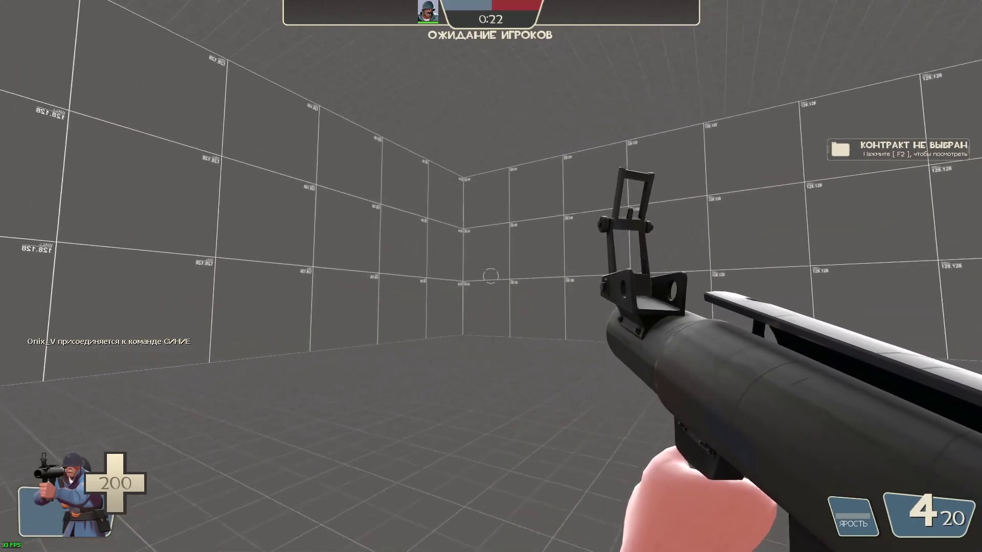
- Test the compiled room in the game by firing rockets at the walls, reloading and swinging the melee weapon
{"action": "left_click", "coordinate": [491, 276]}
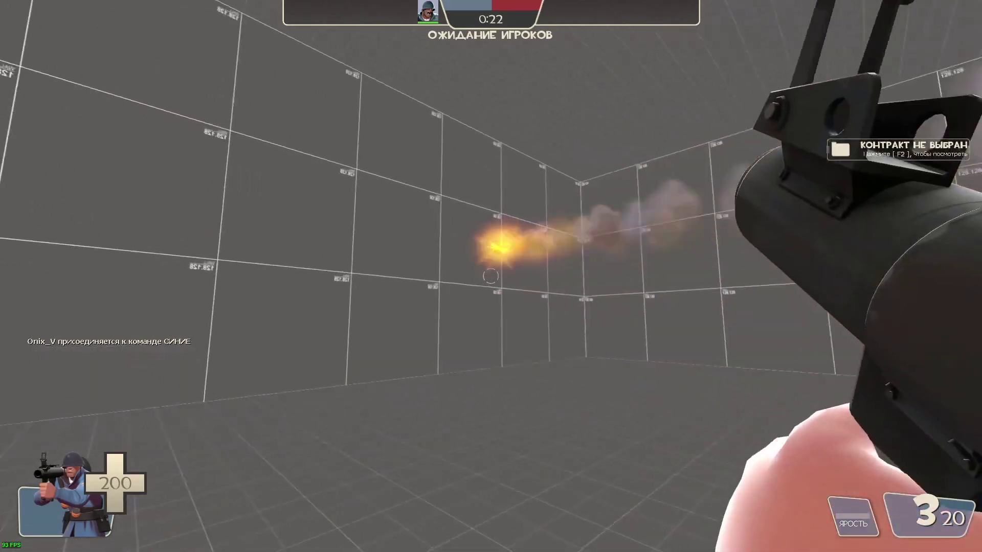
{"action": "left_click", "coordinate": [490, 277]}
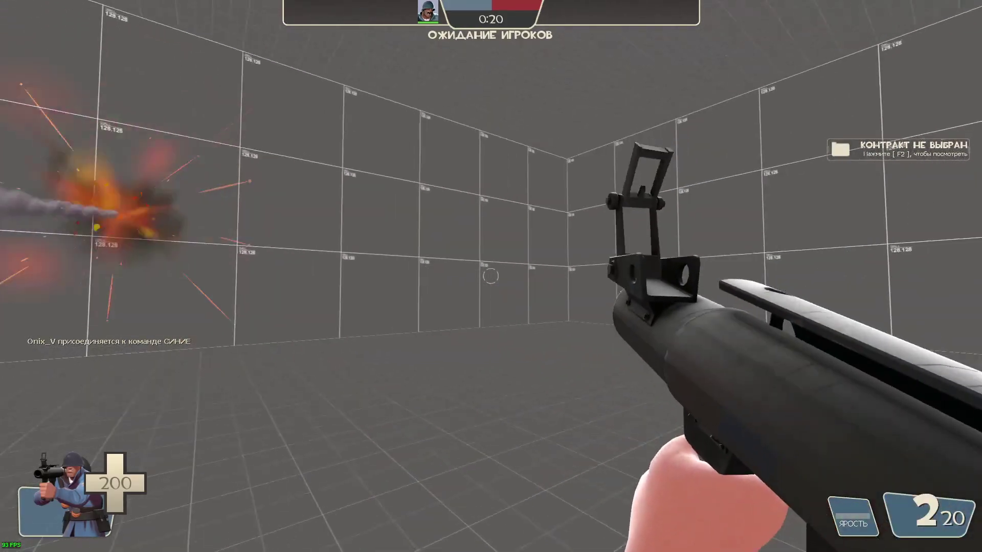
{"action": "key", "text": "r"}
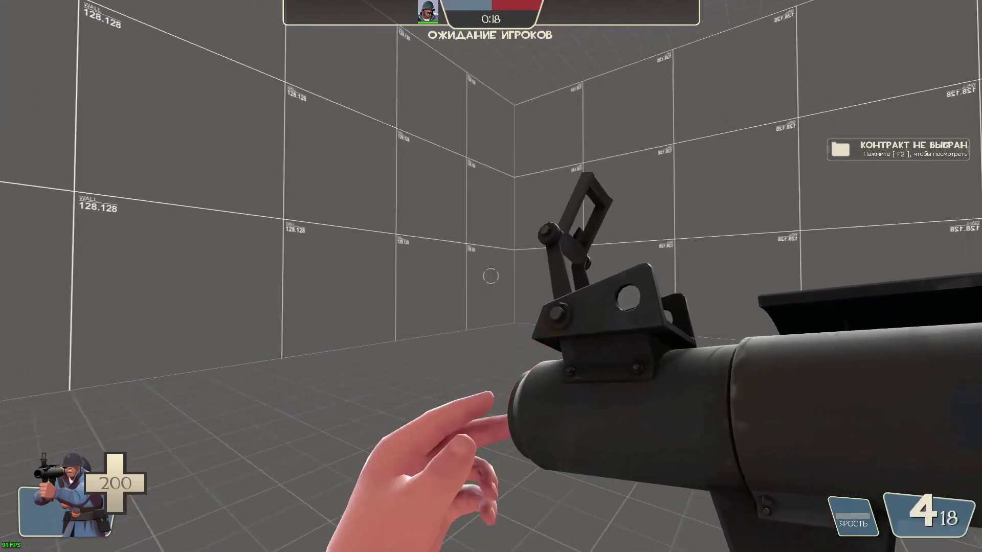
{"action": "key", "text": "3"}
{"action": "left_click", "coordinate": [491, 276]}
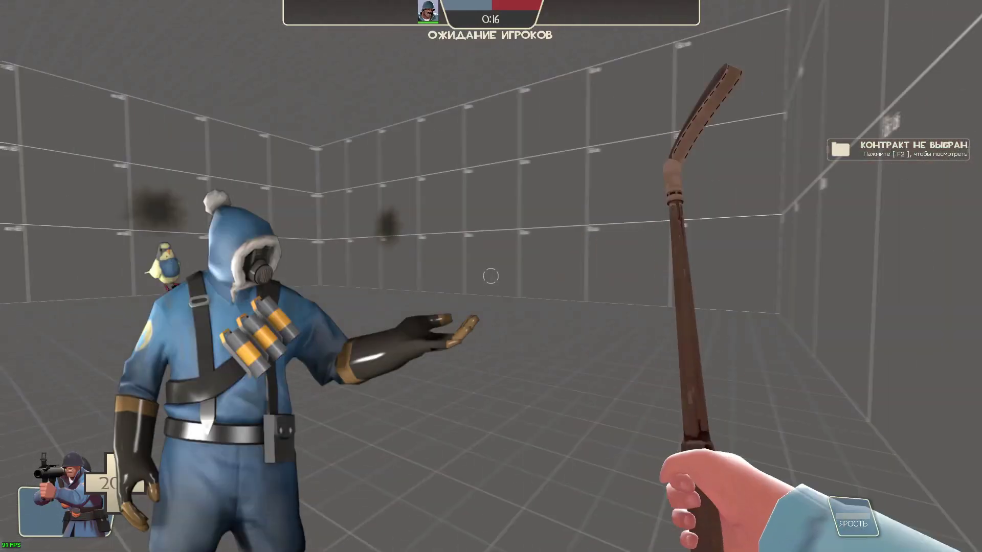
{"action": "key", "text": "1"}
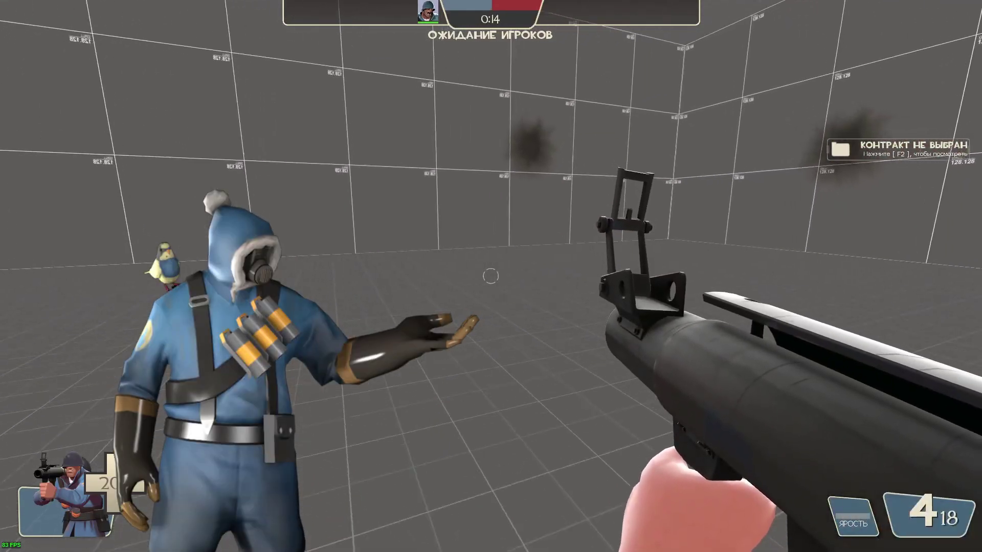
{"action": "left_click", "coordinate": [490, 277]}
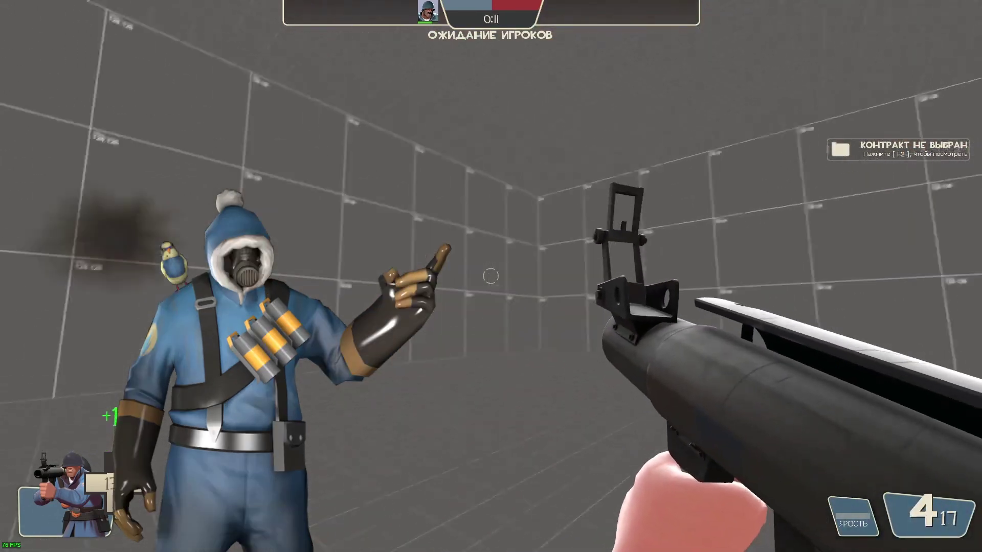
{"action": "left_click", "coordinate": [490, 276]}
- Build an L-shaped pair of interior walls spanning 576 by 544 units and 384 units high, and copy it across the room
{"action": "left_click_drag", "start_coordinate": [518, 142], "coordinate": [588, 143]}
{"action": "scroll", "coordinate": [675, 389], "scroll_direction": "down", "scroll_amount": 4}
{"action": "key", "text": "Return"}
{"action": "scroll", "coordinate": [588, 143], "scroll_direction": "up", "scroll_amount": 2}
{"action": "left_click_drag", "start_coordinate": [461, 271], "coordinate": [445, 298]}
{"action": "mouse_move", "coordinate": [573, 152]}
{"action": "left_mouse_down", "text": "shift"}
{"action": "mouse_move", "coordinate": [673, 151]}
{"action": "mouse_move", "coordinate": [612, 197]}
{"action": "left_mouse_up", "text": "shift"}
{"action": "left_click", "coordinate": [588, 152], "text": "ctrl"}
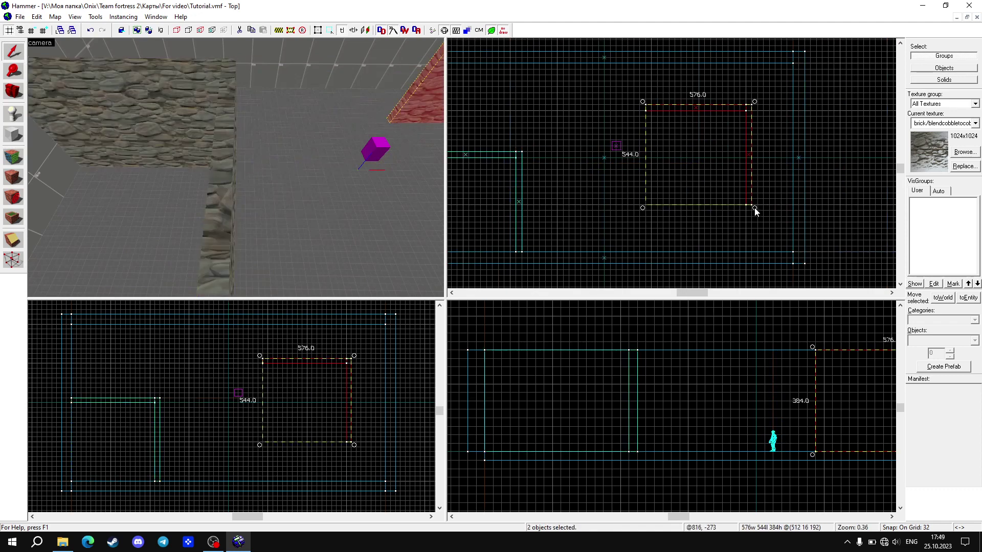
- Rotate the copied L-shaped wall pair 180 degrees, move it into the room's opposite corner and deselect it
{"action": "left_click_drag", "start_coordinate": [756, 213], "coordinate": [644, 103]}
{"action": "left_click_drag", "start_coordinate": [660, 206], "coordinate": [701, 165]}
{"action": "key", "text": "Escape"}
{"action": "left_click", "coordinate": [143, 221]}
{"action": "key", "text": "z"}
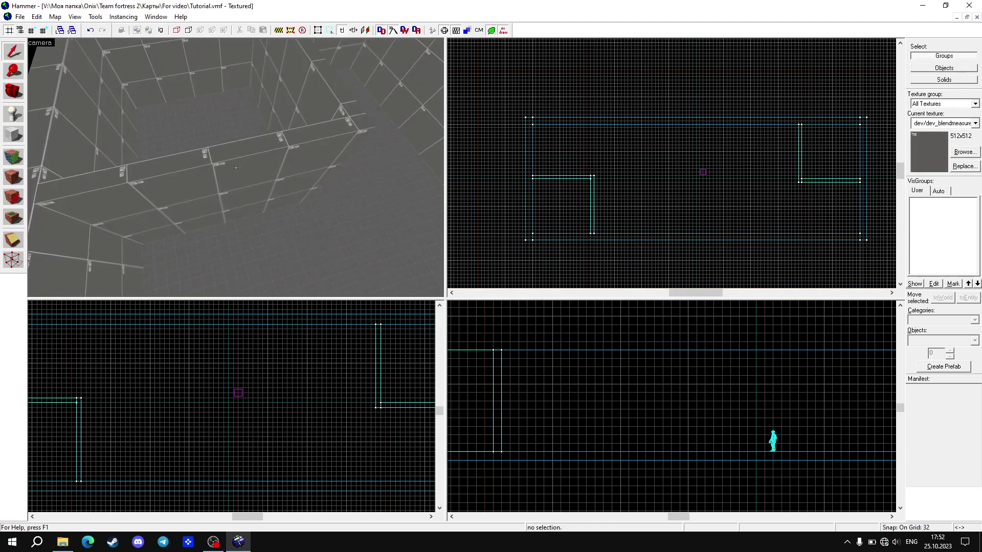
- Inspect the long interior wall brush and open the object properties of a stair step
{"action": "left_click", "coordinate": [235, 168]}
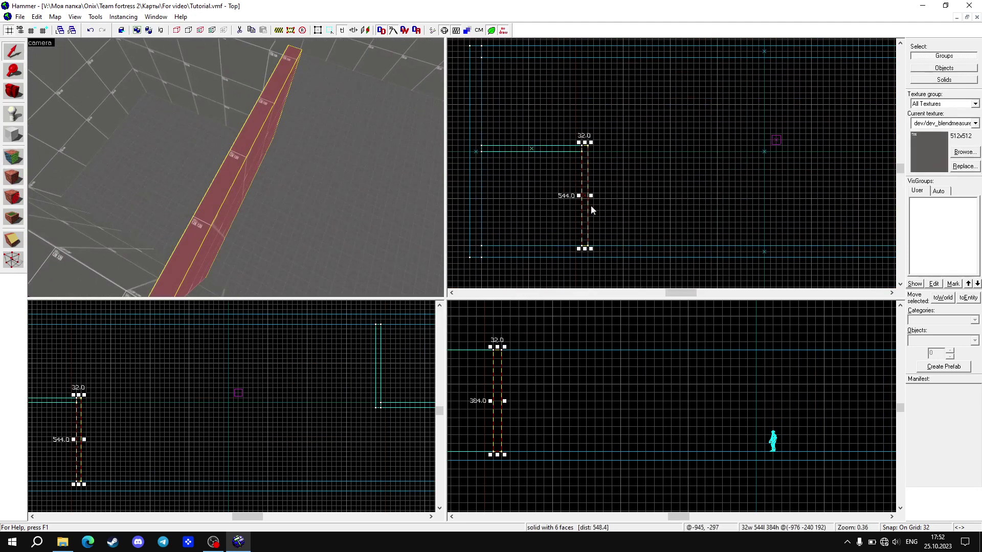
{"action": "scroll", "coordinate": [590, 209], "scroll_direction": "down", "scroll_amount": 1}
{"action": "key", "text": "z"}
{"action": "key", "text": "z"}
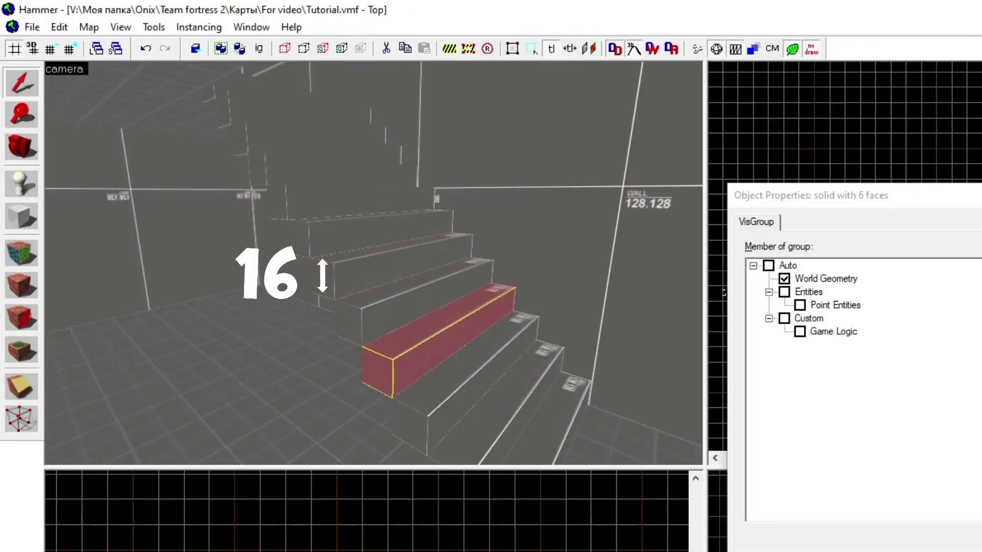
{"action": "key", "text": "alt+Return"}
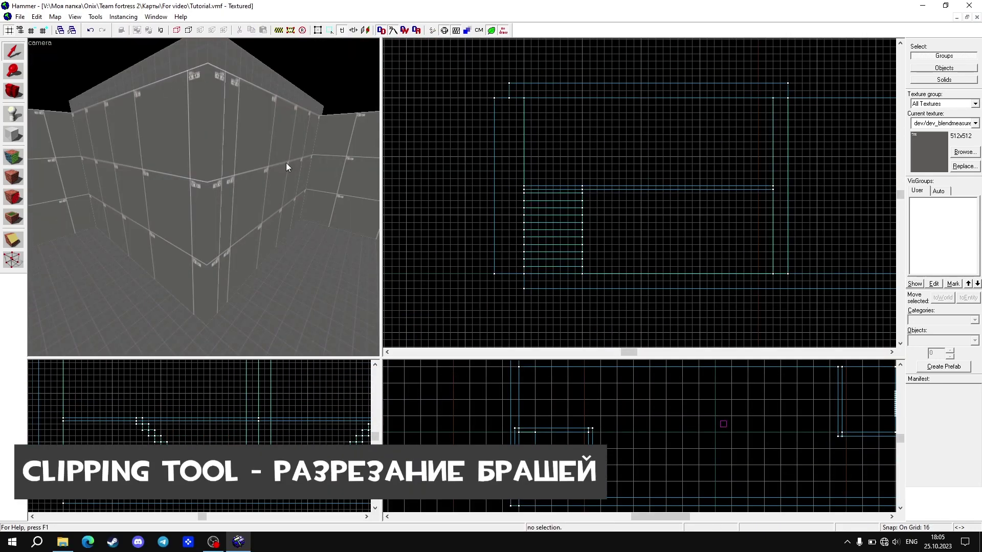
- Split the 544-unit-wide interior wall with a vertical Clipping Tool cut, cycling the clip mode until both sides are kept
{"action": "left_click", "coordinate": [267, 163]}
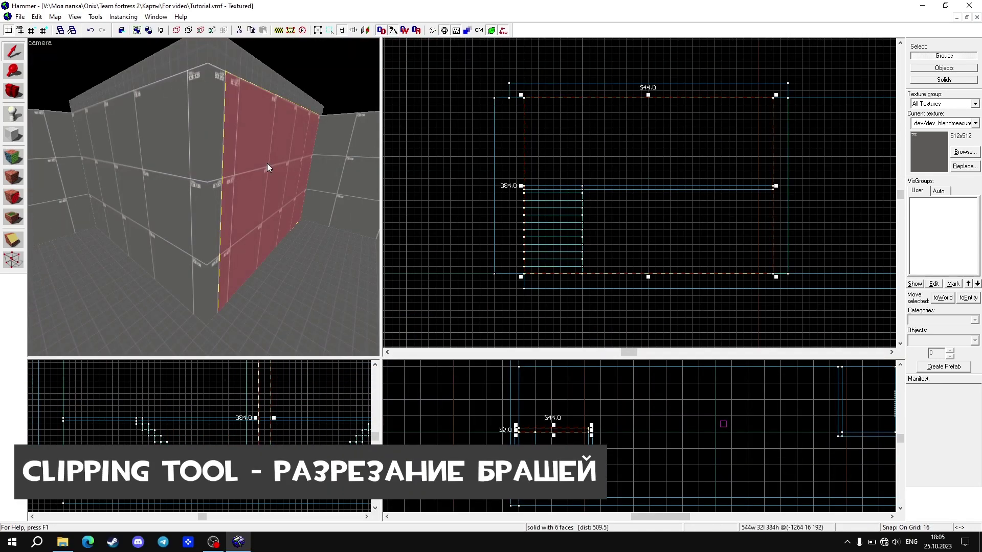
{"action": "left_click", "coordinate": [14, 241]}
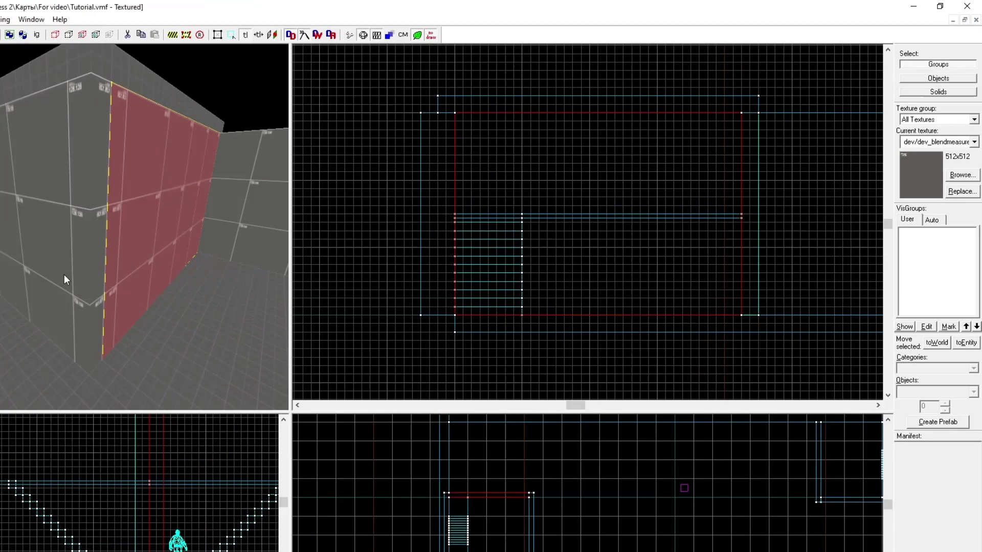
{"action": "left_click_drag", "start_coordinate": [537, 133], "coordinate": [535, 300]}
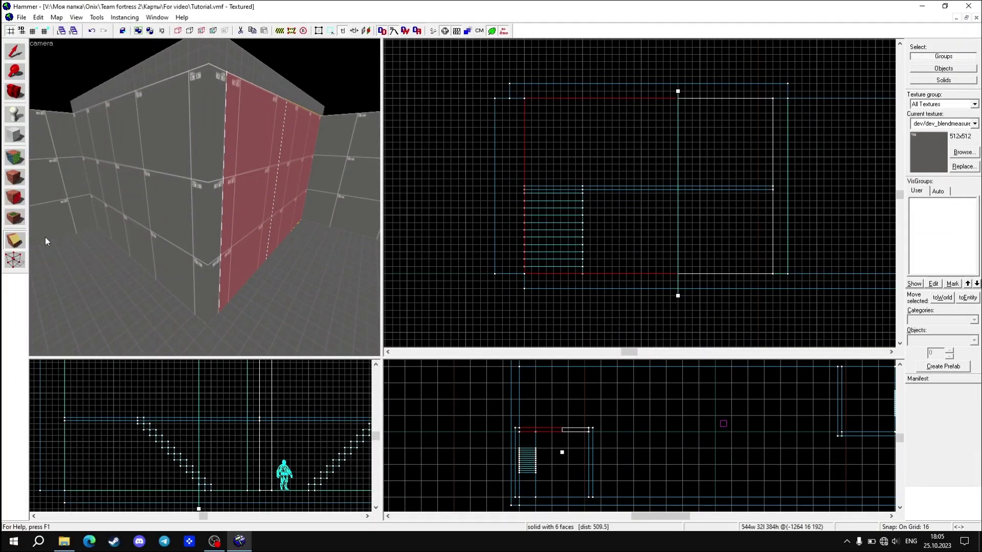
{"action": "left_click", "coordinate": [14, 241]}
{"action": "left_click", "coordinate": [14, 241]}
{"action": "left_click", "coordinate": [13, 240]}
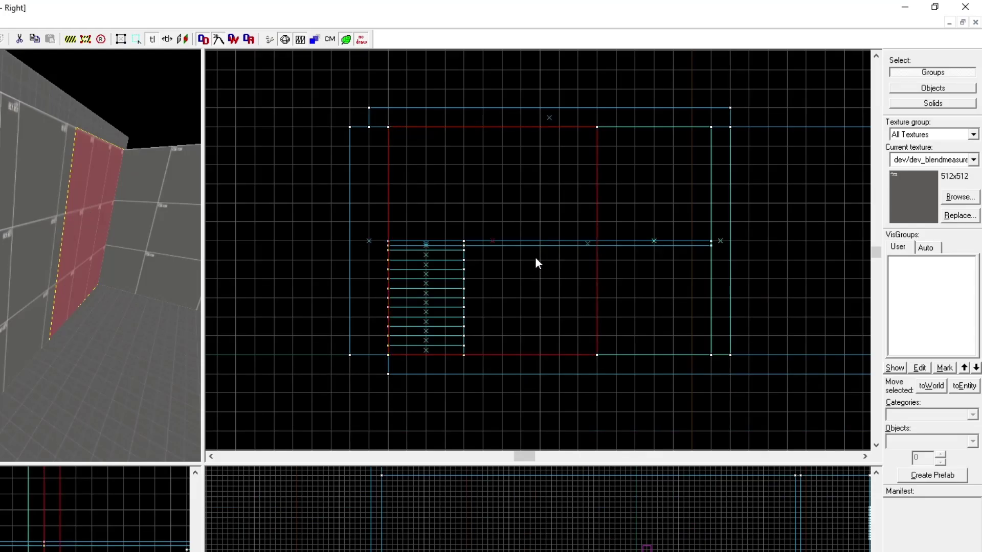
- Cut the wall section nearer the stairs vertically, keeping both parts, and raise the middle piece's bottom edge to open a doorway
{"action": "left_click_drag", "start_coordinate": [483, 127], "coordinate": [483, 238]}
{"action": "key", "text": "Return"}
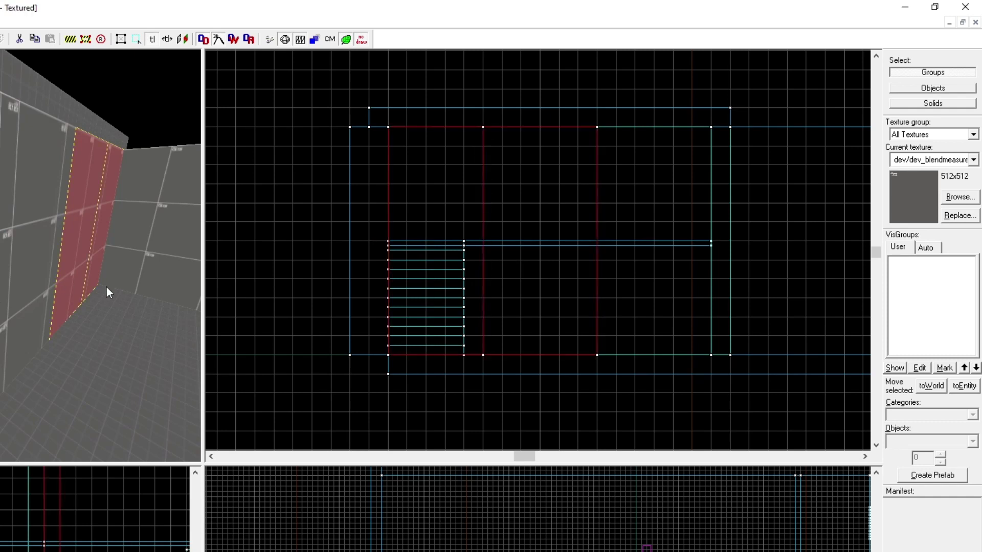
{"action": "left_click", "coordinate": [71, 256]}
{"action": "mouse_move", "coordinate": [540, 361]}
{"action": "left_mouse_down"}
{"action": "mouse_move", "coordinate": [553, 318]}
{"action": "mouse_move", "coordinate": [489, 303]}
{"action": "left_mouse_up"}
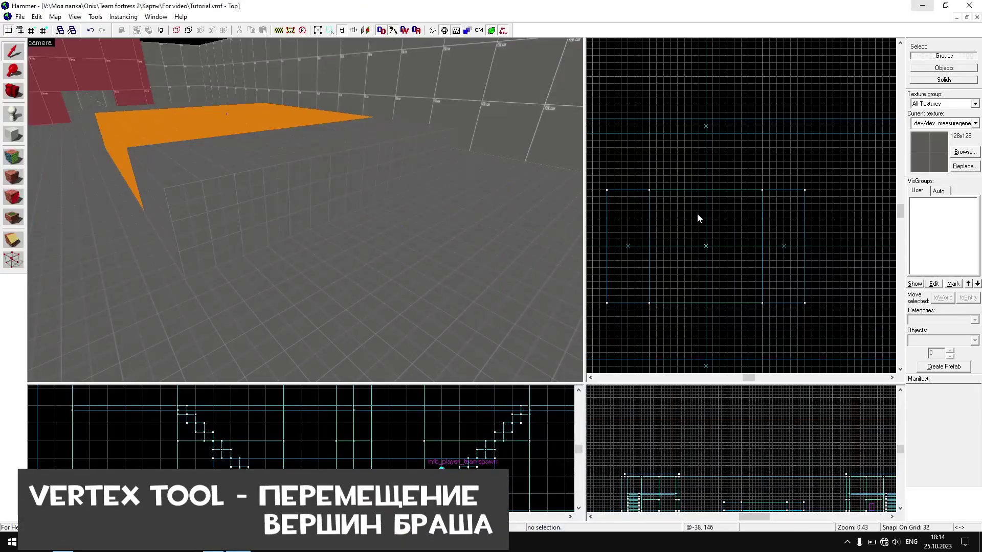
- Turn the 192 by 512 block beside the orange platform into a ramp by lowering its two outer top vertices to the floor
{"action": "left_click", "coordinate": [224, 224]}
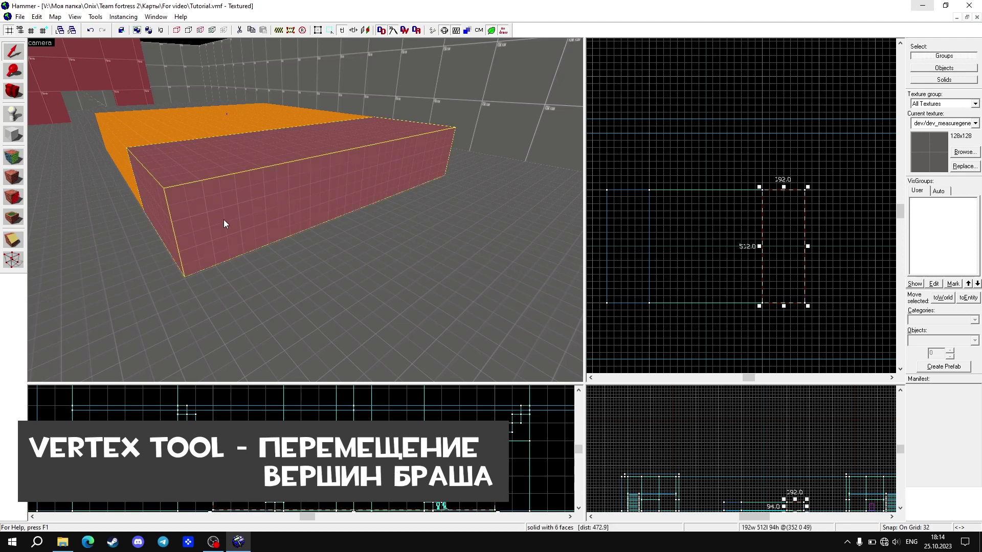
{"action": "left_click", "coordinate": [14, 260]}
{"action": "left_click_drag", "start_coordinate": [164, 189], "coordinate": [184, 277]}
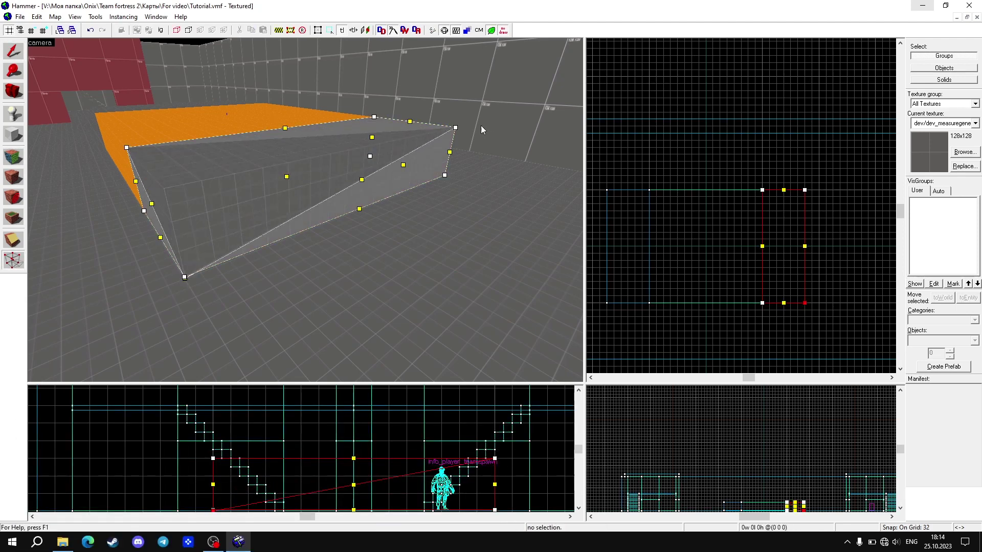
{"action": "key", "text": "z"}
{"action": "key", "text": "d"}
{"action": "key", "text": "w"}
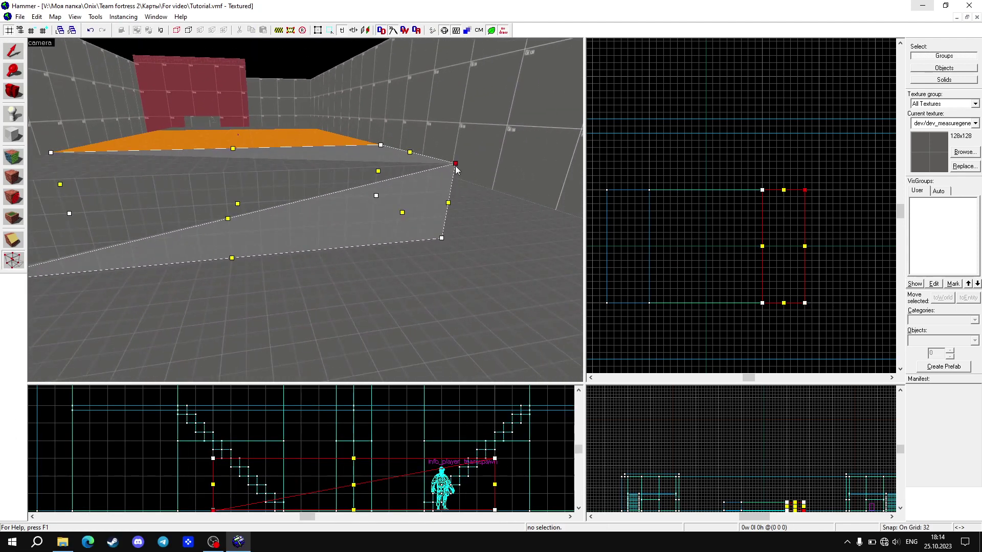
{"action": "left_click_drag", "start_coordinate": [455, 163], "coordinate": [453, 228]}
{"action": "key", "text": "z"}
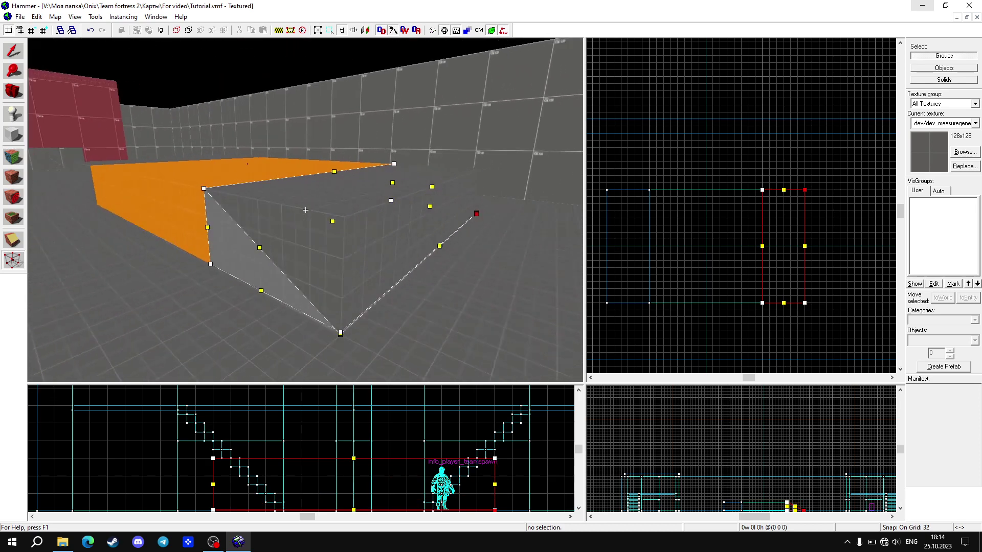
{"action": "left_click", "coordinate": [8, 58]}
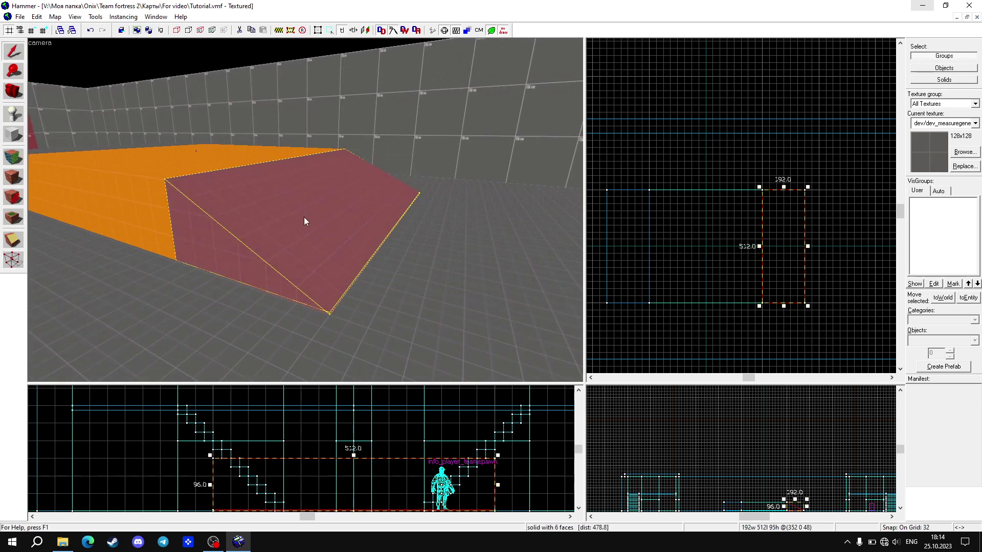
{"action": "key", "text": "z"}
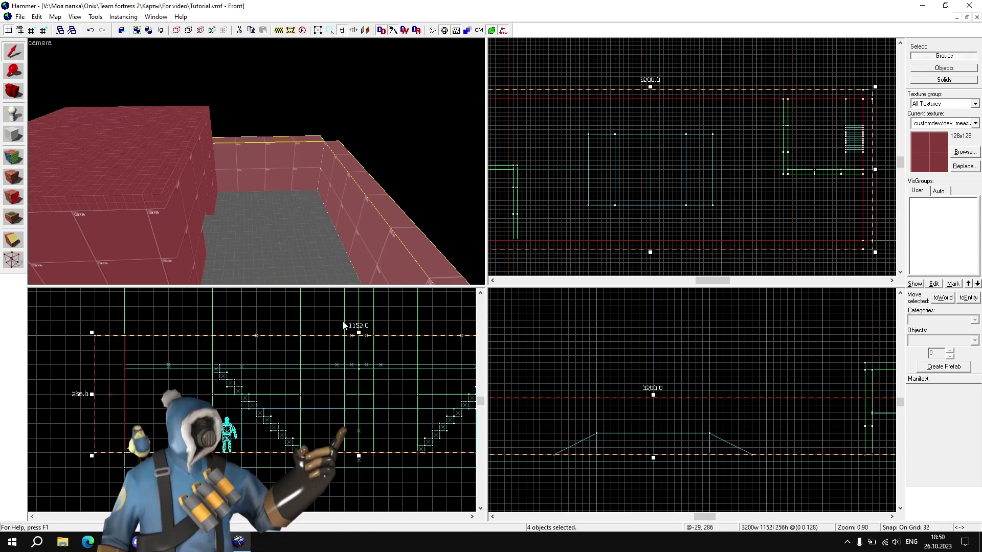
- Copy the four selected outer walls upward onto the top of the existing ones
{"action": "key", "text": "z"}
{"action": "scroll", "coordinate": [622, 416], "scroll_direction": "down", "scroll_amount": 4}
{"action": "left_click_drag", "start_coordinate": [660, 419], "coordinate": [651, 393], "text": "shift"}
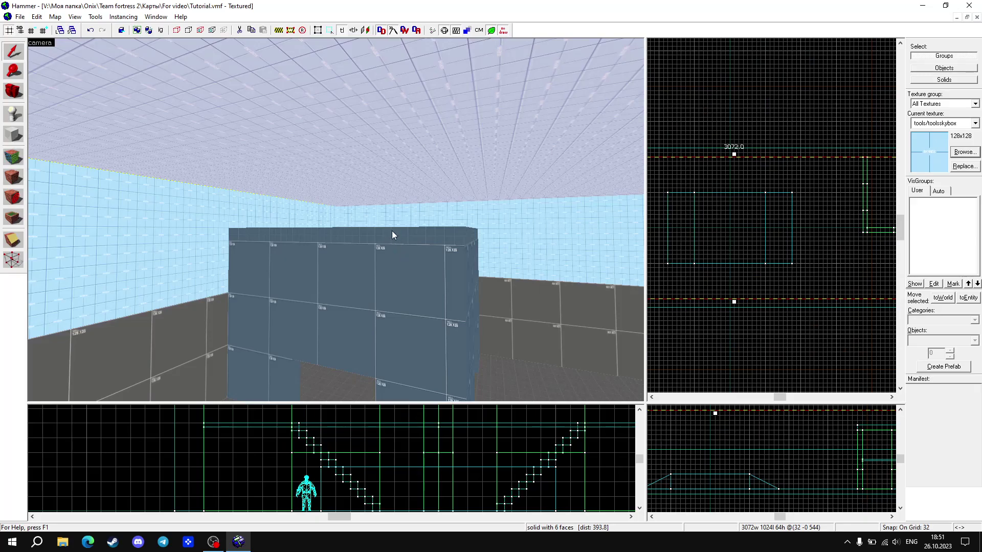
- Examine the tools/toolsskybox brushes above the room's walls and the alternative version that encloses the entire map
{"action": "key", "text": "z"}
{"action": "key", "text": "w"}
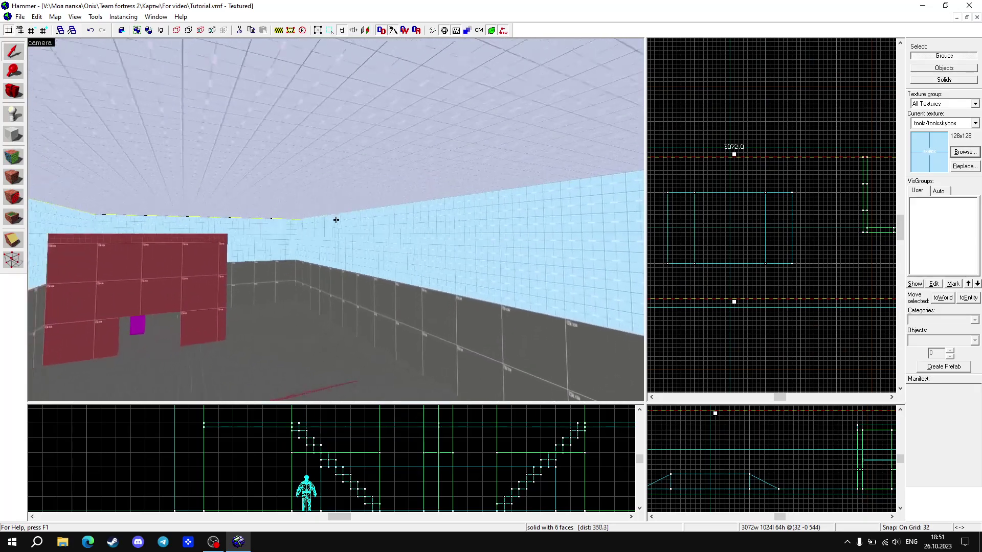
{"action": "left_click", "coordinate": [336, 219]}
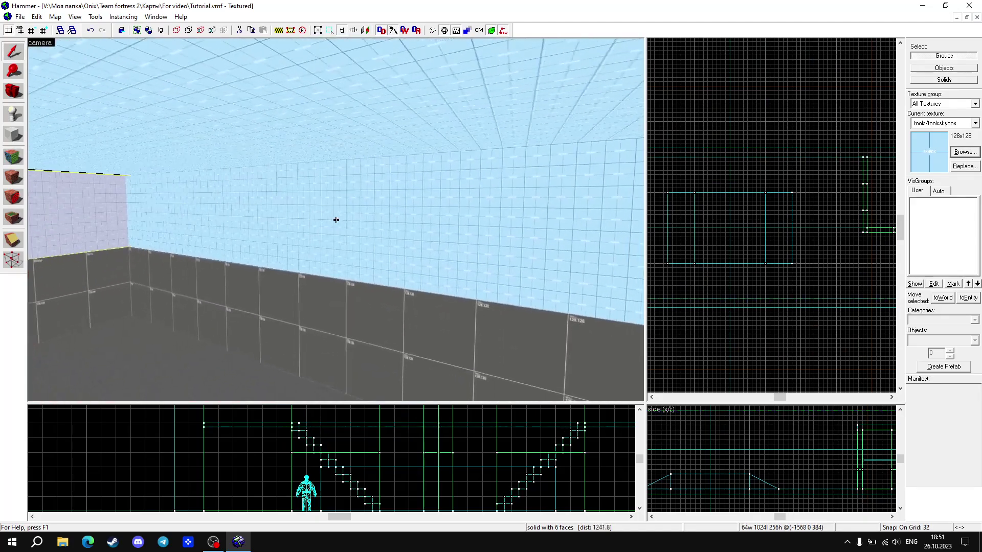
{"action": "left_click", "coordinate": [336, 220]}
{"action": "left_click", "coordinate": [336, 220]}
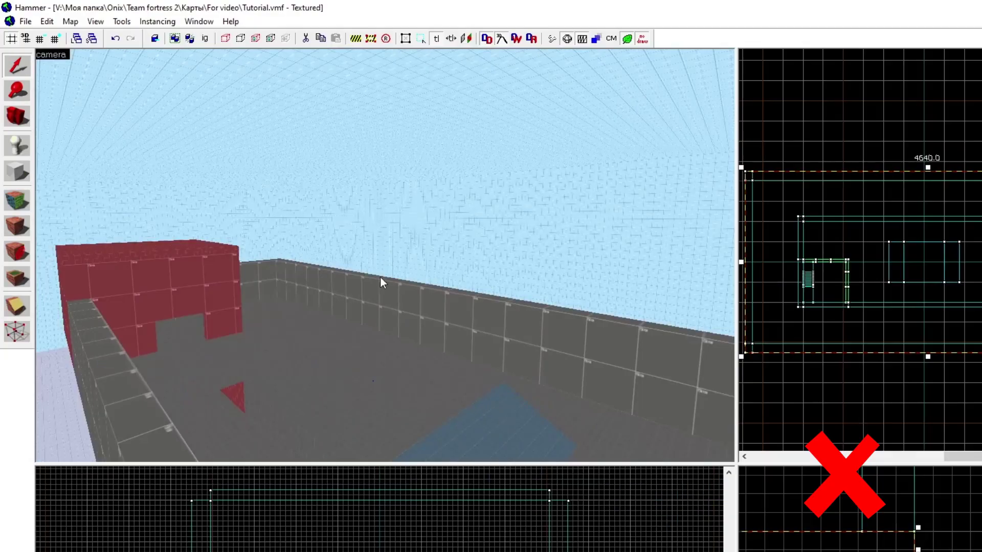
{"action": "key", "text": "z"}
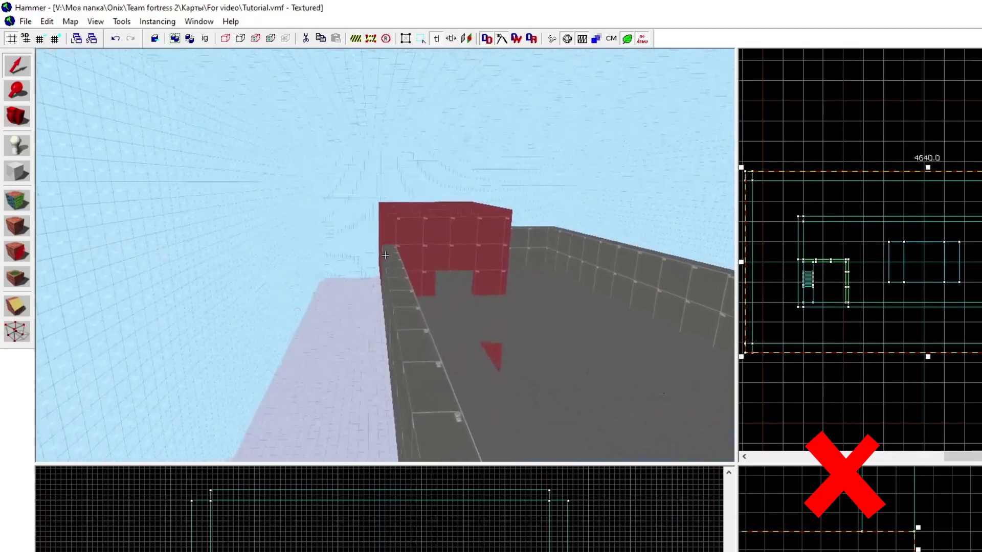
{"action": "key", "text": "w"}
{"action": "left_click", "coordinate": [385, 255]}
{"action": "left_click", "coordinate": [385, 255]}
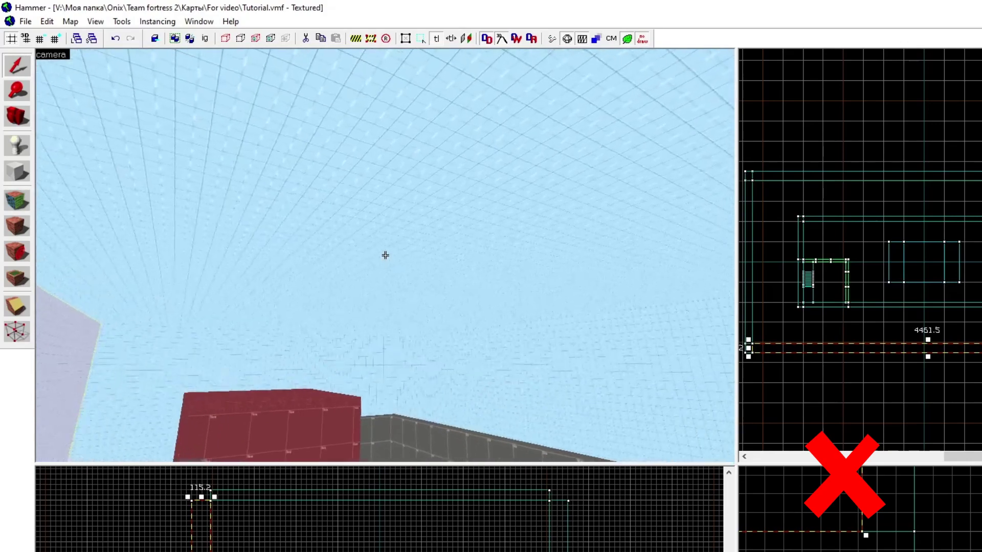
- Inspect the two long skybox walls enclosing the map and walk the map in game to view the sky above the walls
{"action": "left_click", "coordinate": [385, 255]}
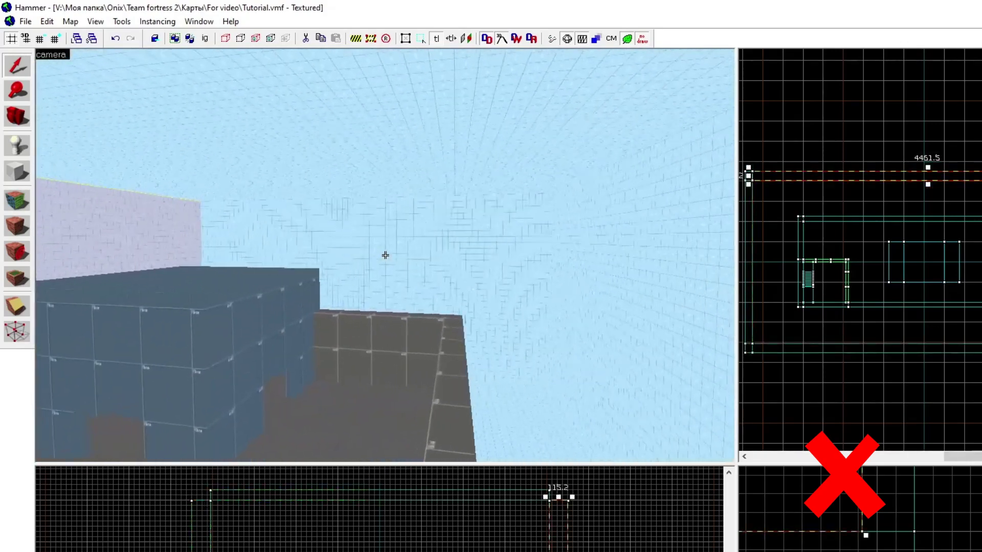
{"action": "left_click", "coordinate": [385, 255]}
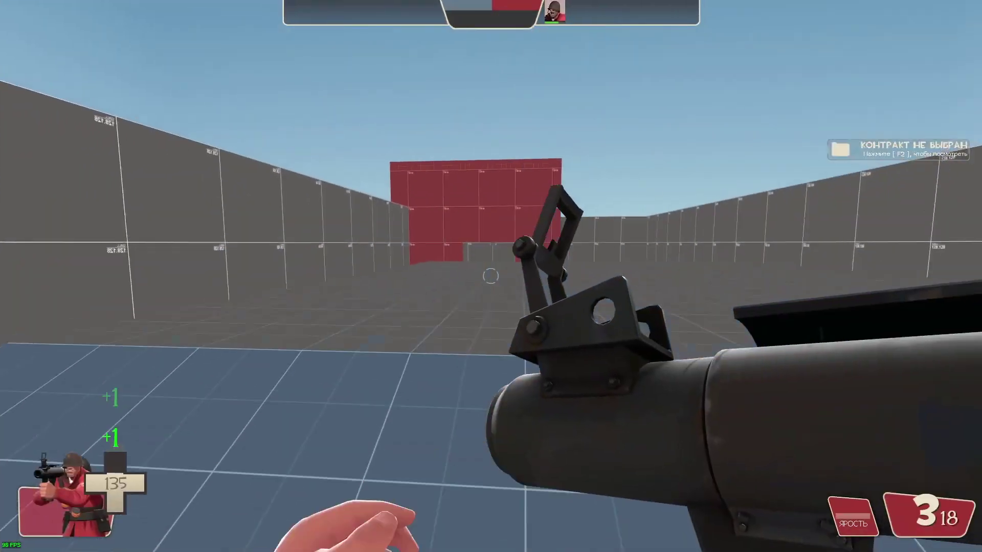
{"action": "left_click", "coordinate": [490, 276]}
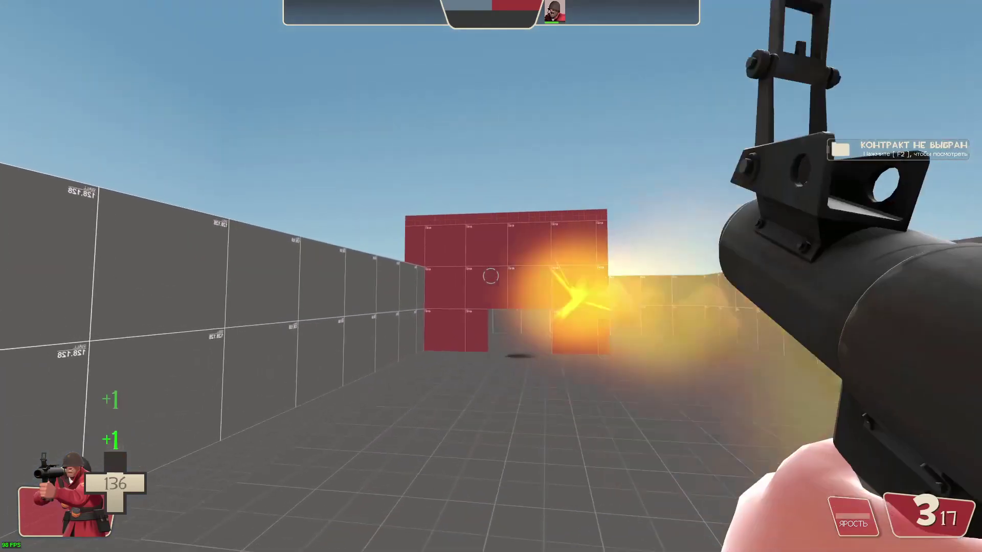
{"action": "left_click", "coordinate": [491, 276]}
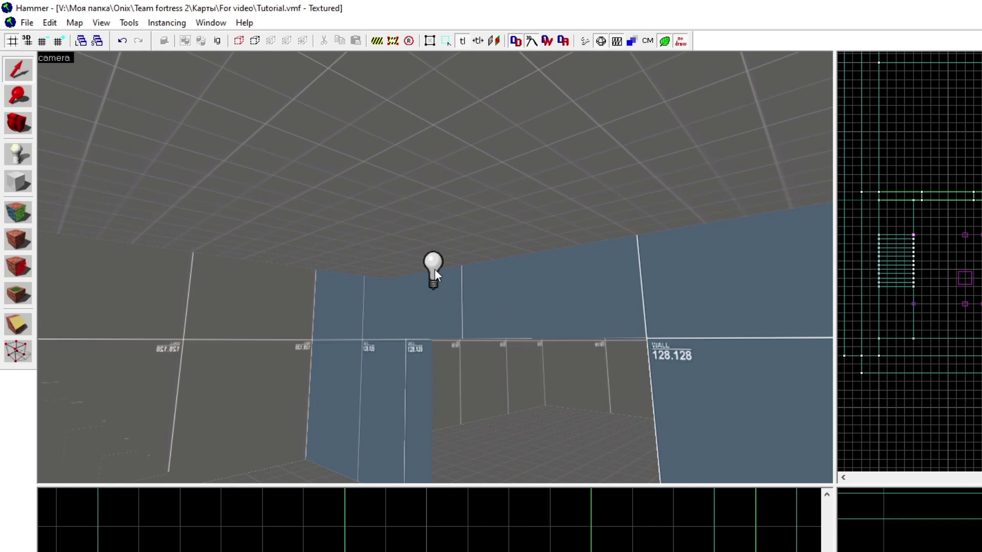
- Examine the class and Brightness colour settings of the light entity below the room's ceiling
{"action": "double_click", "coordinate": [433, 268]}
{"action": "left_click", "coordinate": [379, 180]}
{"action": "left_click", "coordinate": [379, 180]}
{"action": "left_click", "coordinate": [411, 262]}
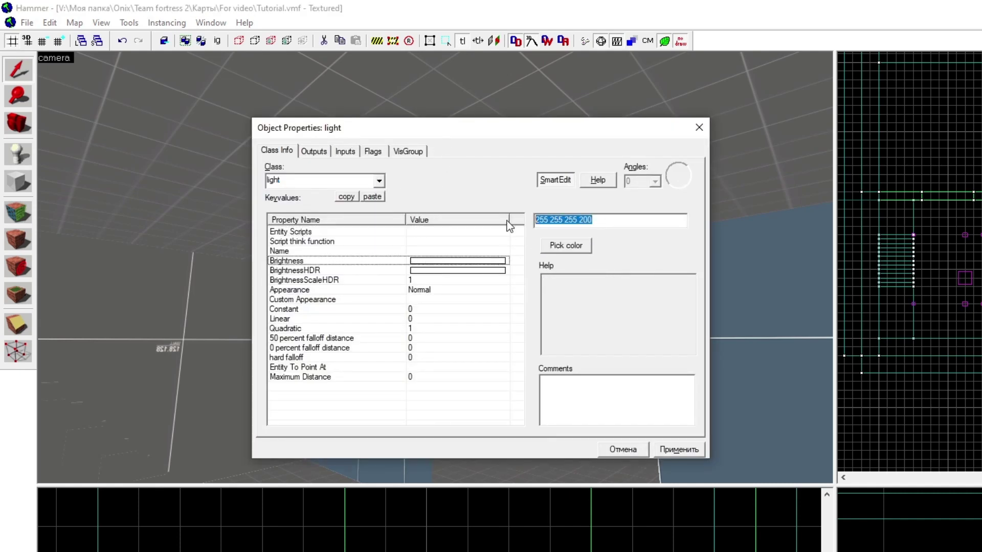
{"action": "left_click", "coordinate": [566, 246]}
{"action": "key", "text": "Escape"}
{"action": "left_click", "coordinate": [680, 450]}
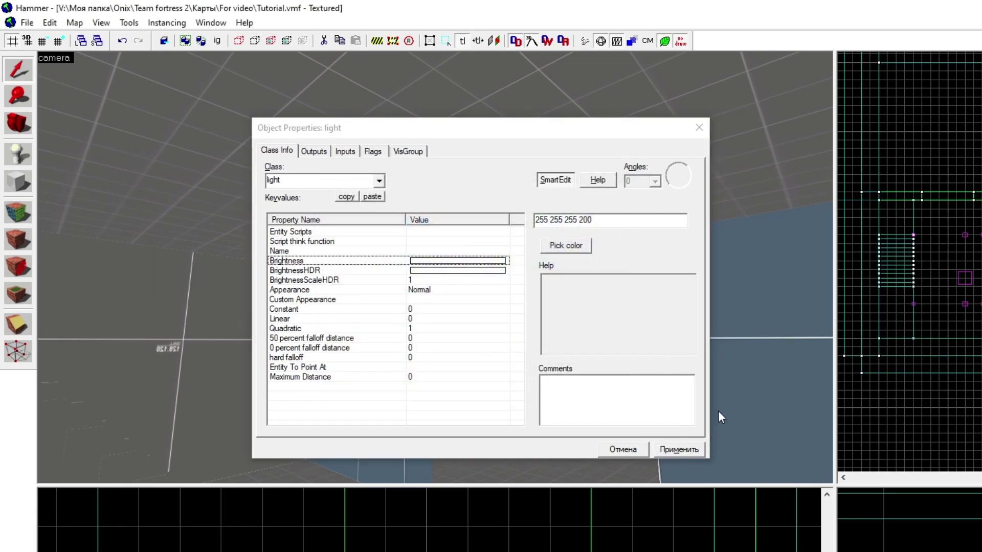
{"action": "left_click", "coordinate": [699, 127]}
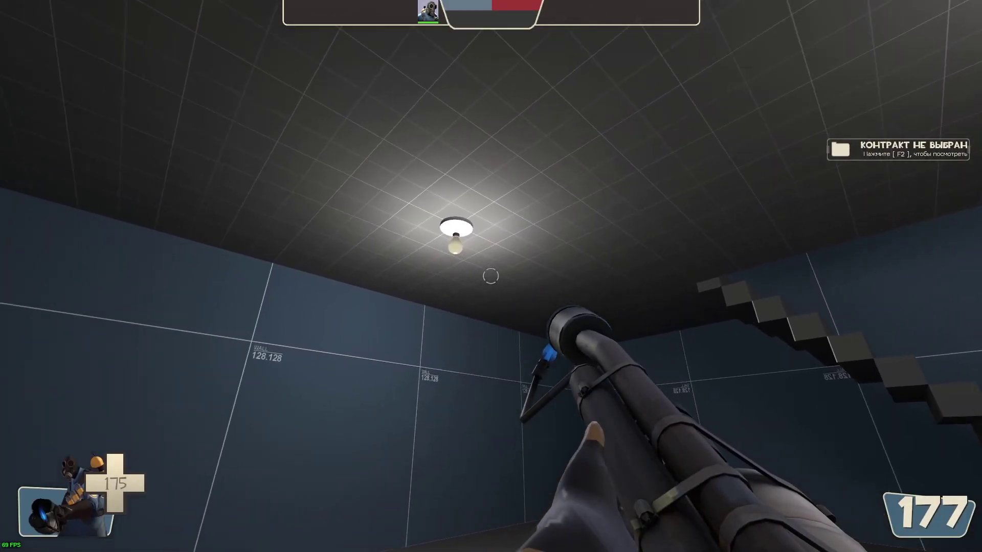
- Check in game how the bulb light illuminates the ceiling and walls of the blue room
{"action": "left_click_drag", "start_coordinate": [490, 276], "coordinate": [491, 276]}
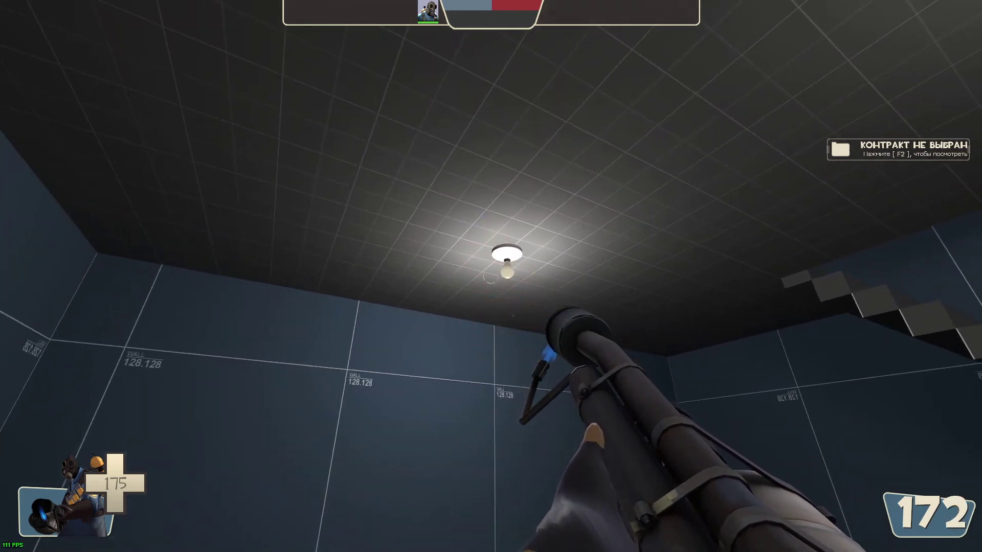
{"action": "key", "text": "w"}
{"action": "key", "text": "a"}
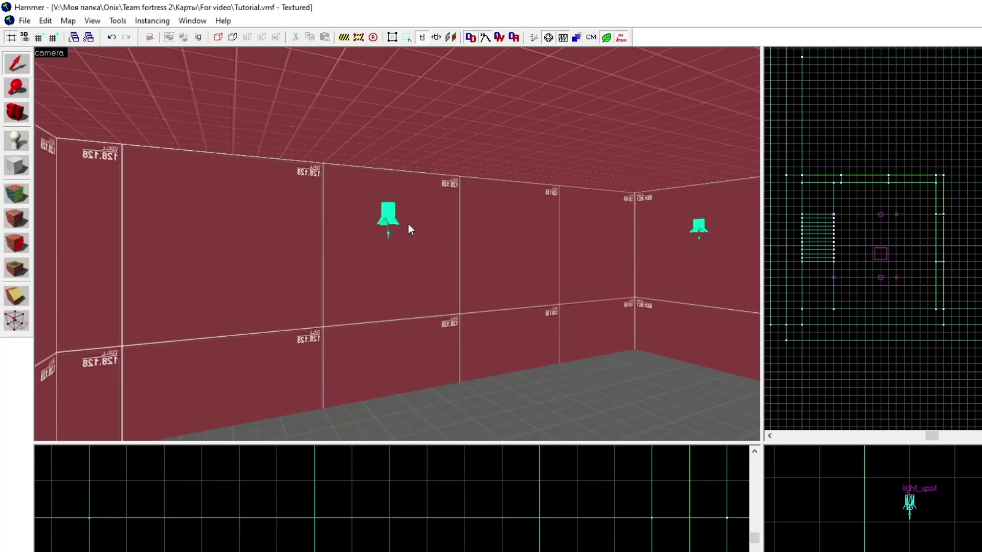
- Inspect the properties and light cone of the nearer light_spot entity in the red room
{"action": "left_click", "coordinate": [391, 215]}
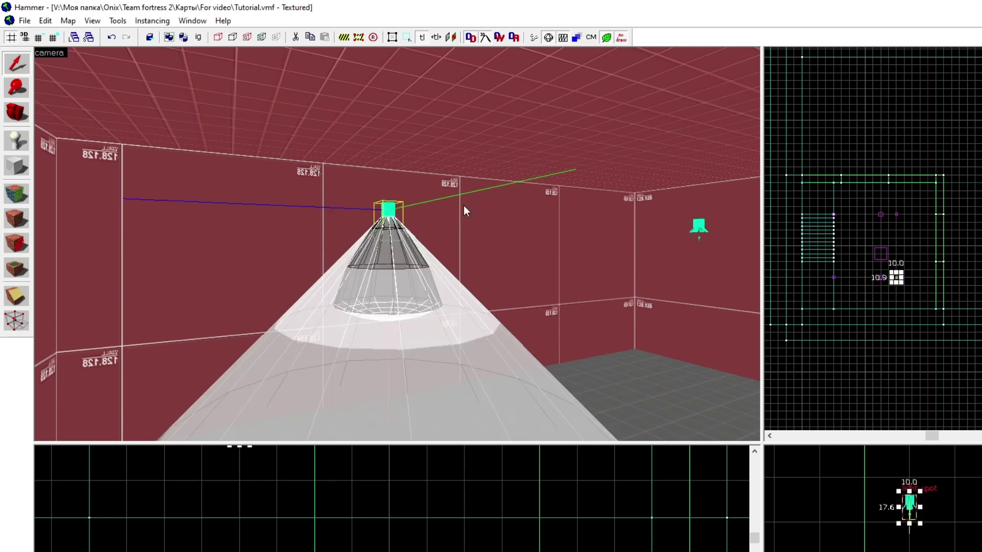
{"action": "double_click", "coordinate": [409, 220]}
{"action": "left_click", "coordinate": [396, 260]}
{"action": "scroll", "coordinate": [394, 271], "scroll_direction": "down", "scroll_amount": 1}
{"action": "left_click", "coordinate": [386, 353]}
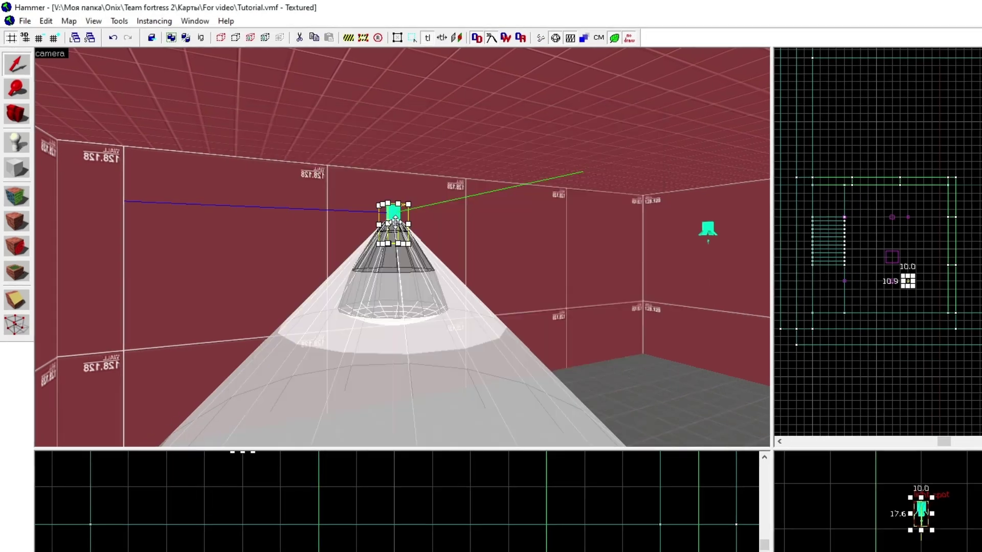
{"action": "left_click", "coordinate": [399, 222]}
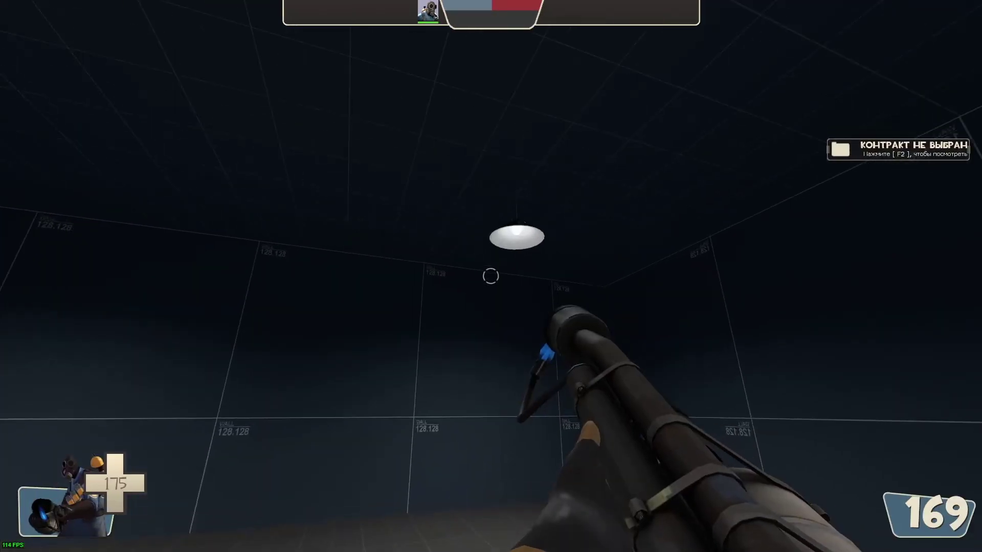
- Check in game how the hanging spot lamps light the dark blue room
{"action": "left_click", "coordinate": [491, 276]}
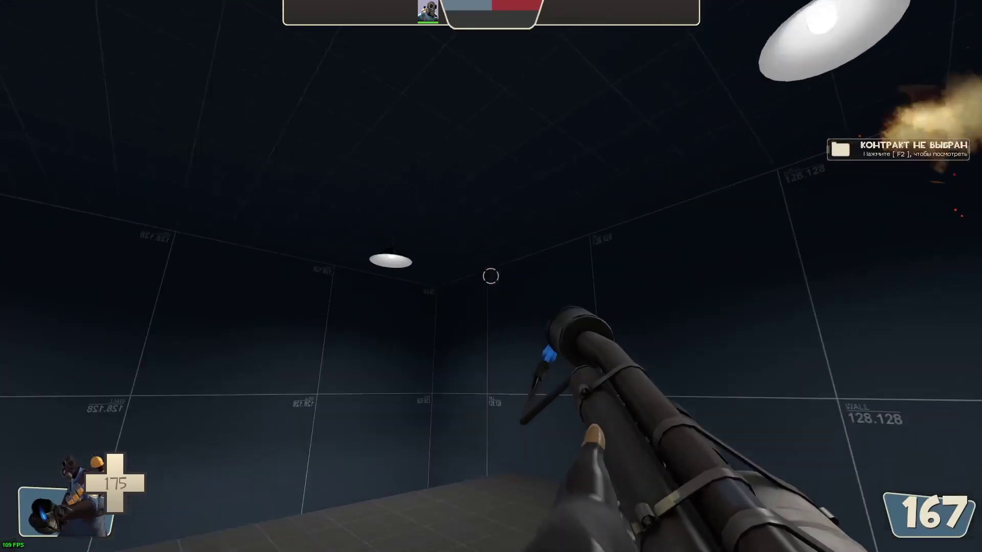
{"action": "left_click", "coordinate": [491, 276]}
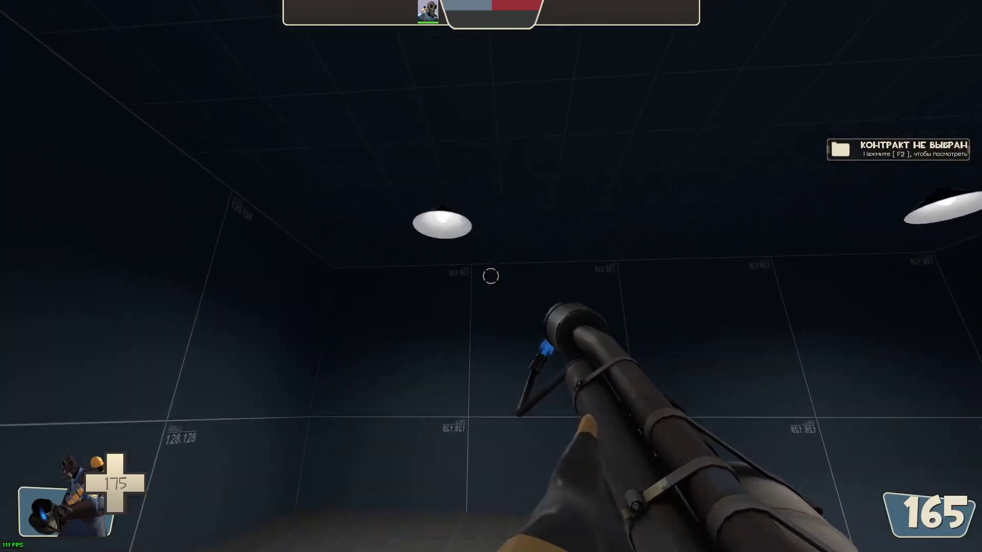
{"action": "left_click", "coordinate": [490, 276]}
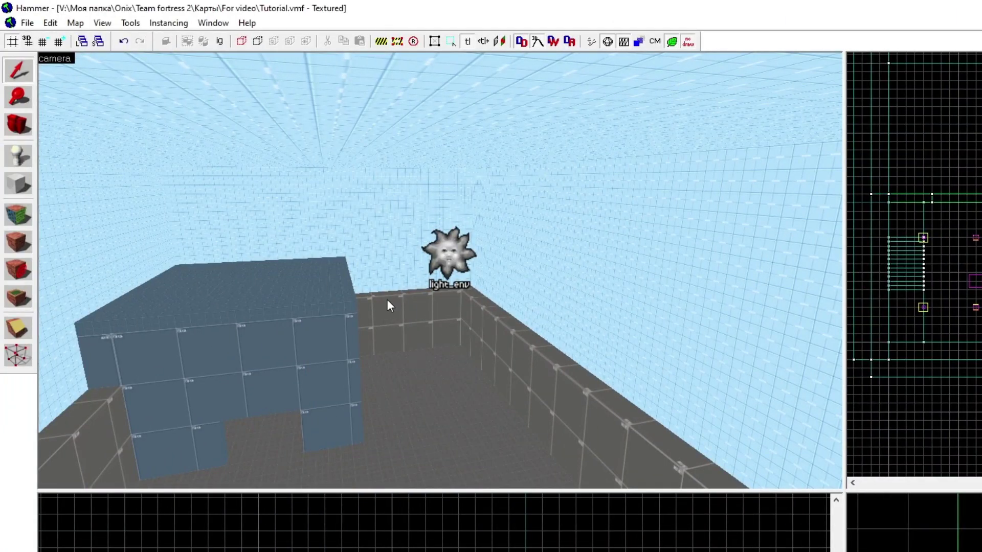
- Open the light_environment entity's properties and browse the Valve developer wiki's Team Fortress 2 list of skies for sky names and sun values
{"action": "double_click", "coordinate": [453, 254]}
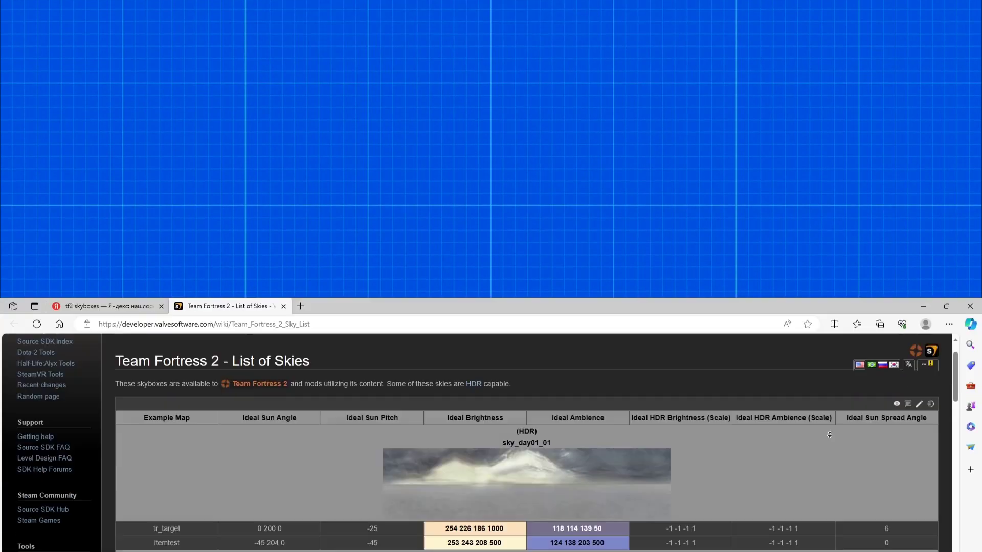
{"action": "scroll", "coordinate": [830, 149], "scroll_direction": "down", "scroll_amount": 15}
{"action": "scroll", "coordinate": [830, 149], "scroll_direction": "down", "scroll_amount": 20}
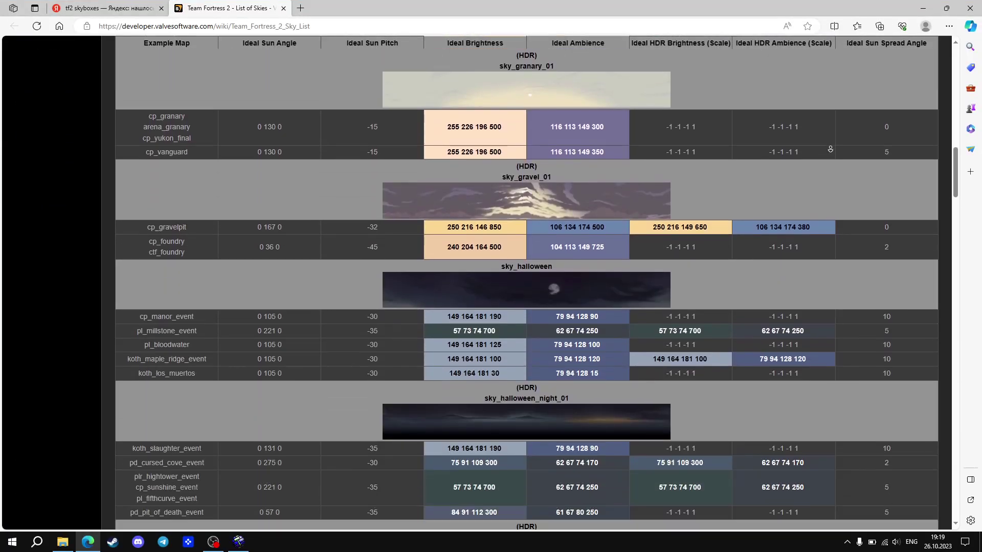
{"action": "scroll", "coordinate": [831, 150], "scroll_direction": "down", "scroll_amount": 15}
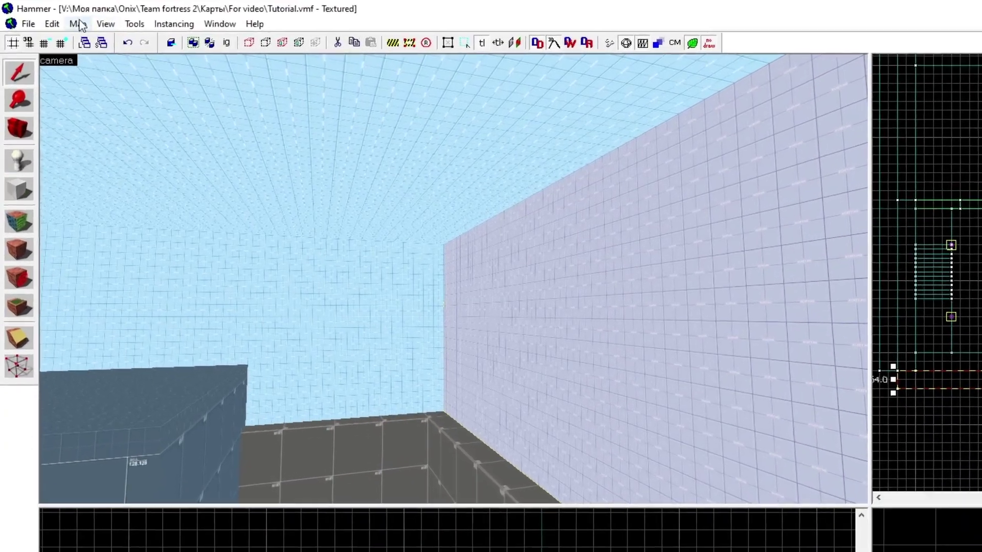
- Set the SkyBox Texture Name in the map's worldspawn properties to sky_hydro_01
{"action": "left_click", "coordinate": [64, 19]}
{"action": "left_click", "coordinate": [109, 225]}
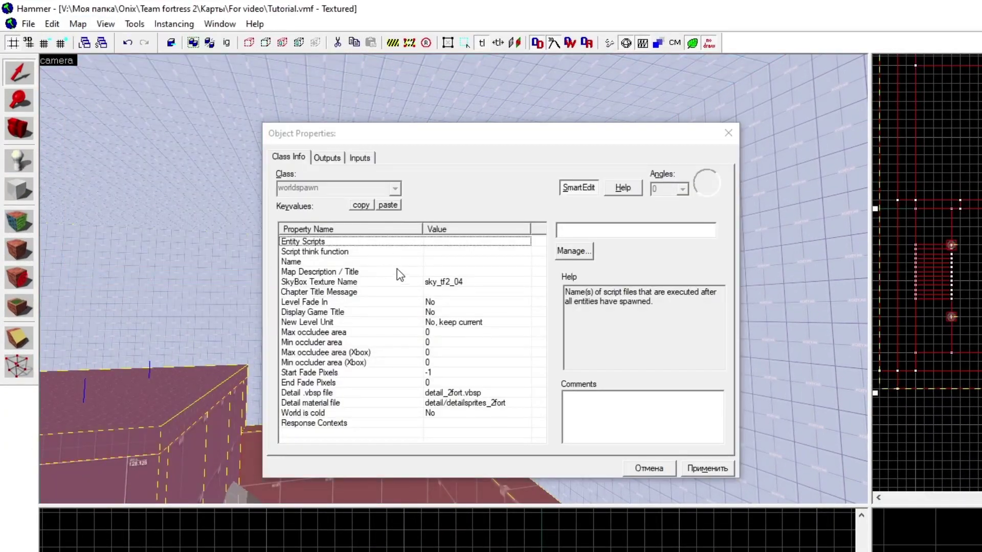
{"action": "left_click", "coordinate": [439, 283]}
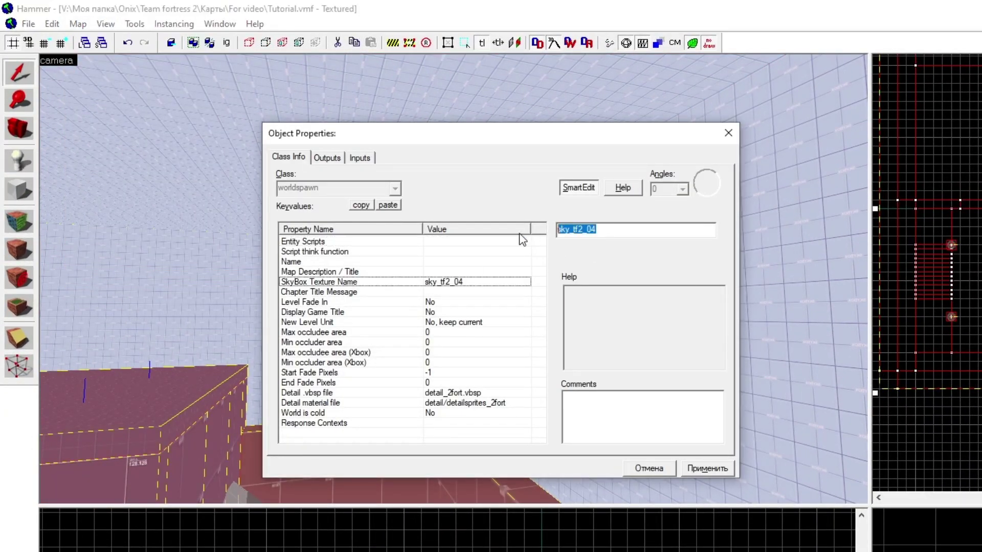
{"action": "type", "text": "sky_hydro_01"}
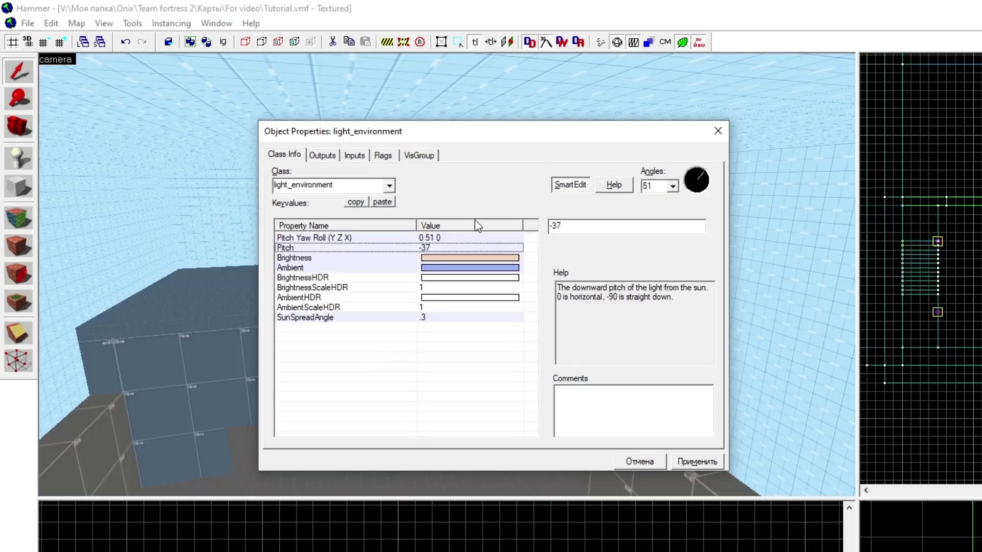
- Review the light_environment angle, pitch, brightness, ambient, BrightnessHDR and SunSpreadAngle properties, and view the sky and lighting in game
{"action": "left_click", "coordinate": [441, 238]}
{"action": "left_click", "coordinate": [441, 248]}
{"action": "left_click", "coordinate": [441, 258]}
{"action": "left_click", "coordinate": [439, 268]}
{"action": "left_click", "coordinate": [432, 278]}
{"action": "left_click", "coordinate": [428, 317]}
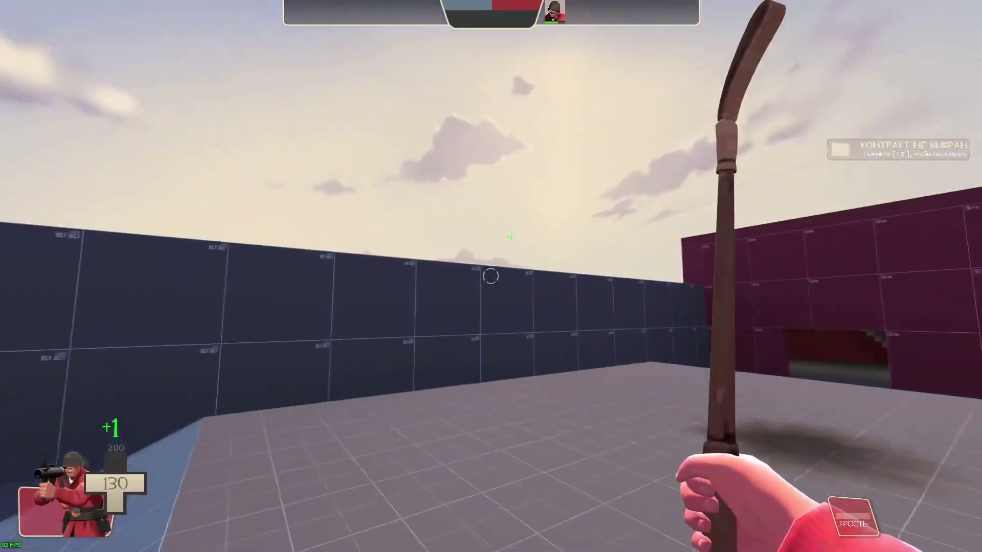
{"action": "key", "text": "1"}
{"action": "key", "text": "w"}
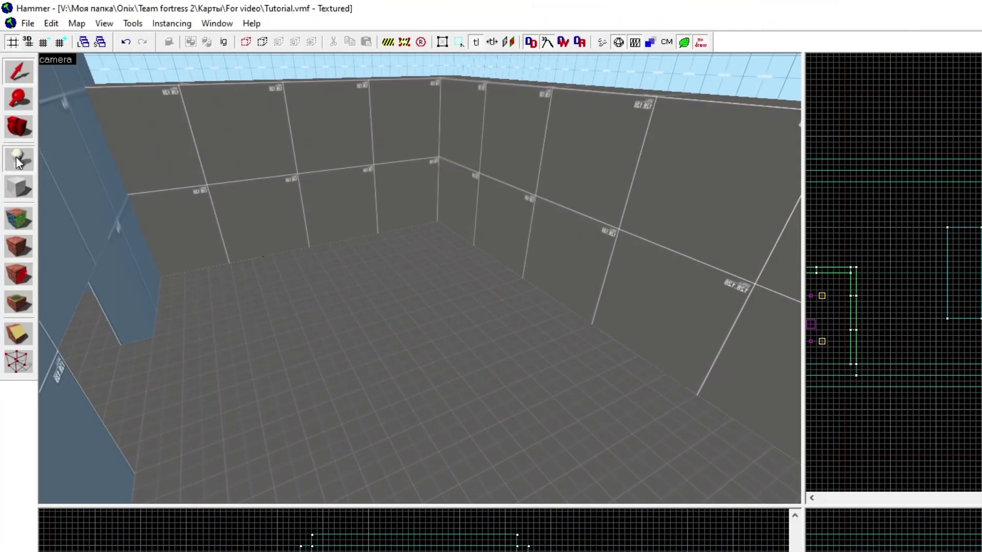
- Place a new entity on the floor near the walled corner and change its class to prop_static
{"action": "left_click", "coordinate": [19, 159]}
{"action": "left_click", "coordinate": [390, 326]}
{"action": "key", "text": "shift+s"}
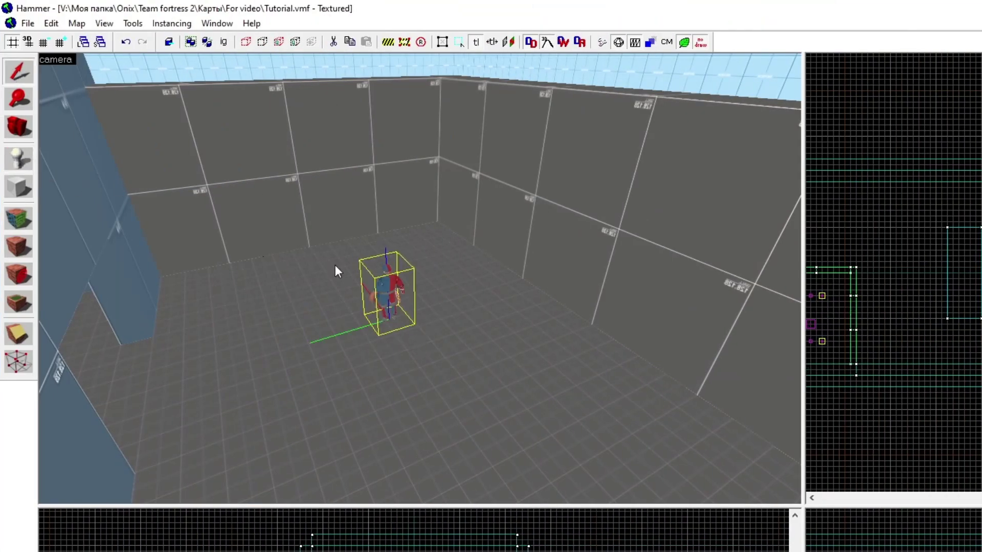
{"action": "double_click", "coordinate": [387, 298]}
{"action": "type", "text": "prop_static"}
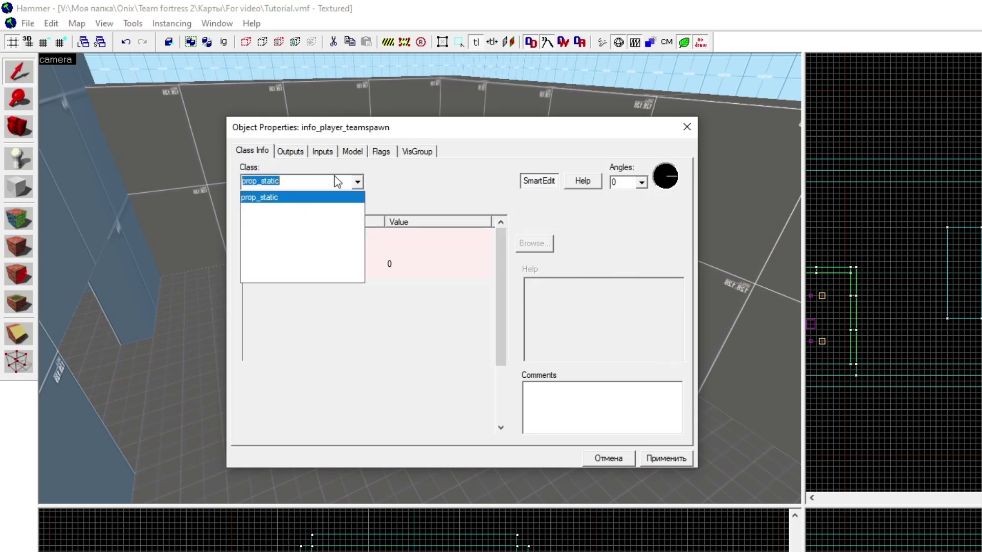
{"action": "key", "text": "Return"}
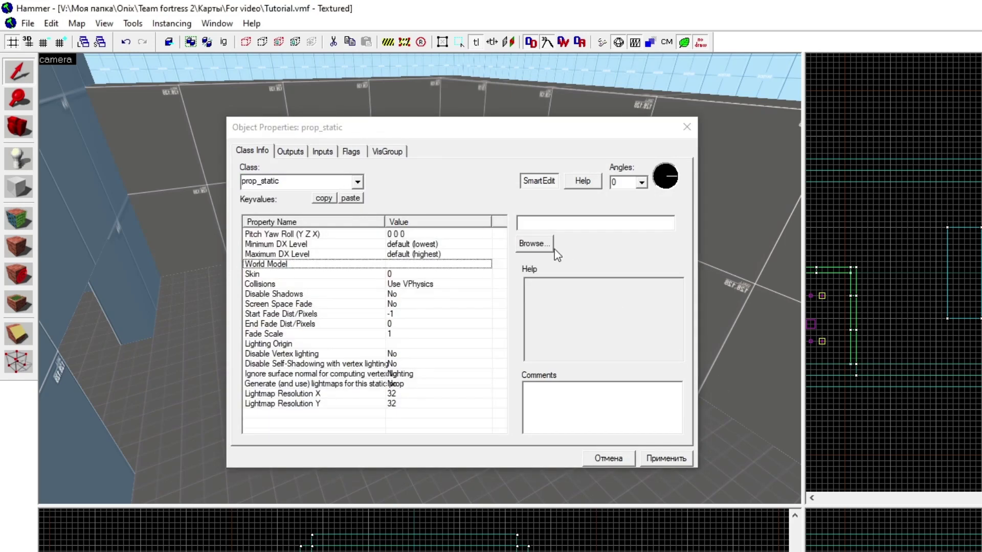
- Search the model browser for truck and assign models/props_hydro/dumptruck.mdl as the prop's World Model
{"action": "left_click", "coordinate": [532, 245]}
{"action": "left_click_drag", "start_coordinate": [668, 203], "coordinate": [551, 146]}
{"action": "type", "text": "truck"}
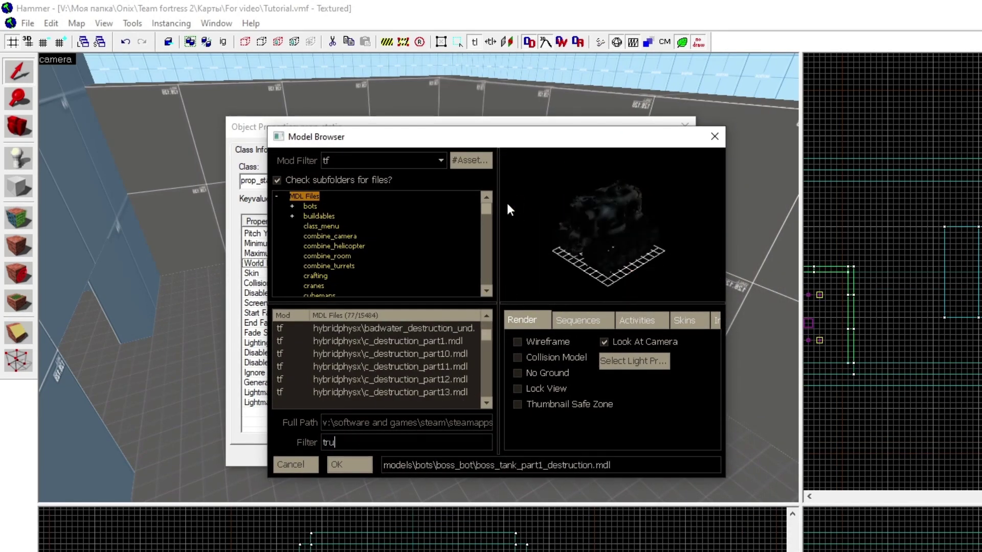
{"action": "left_click", "coordinate": [349, 464]}
{"action": "left_click", "coordinate": [664, 456]}
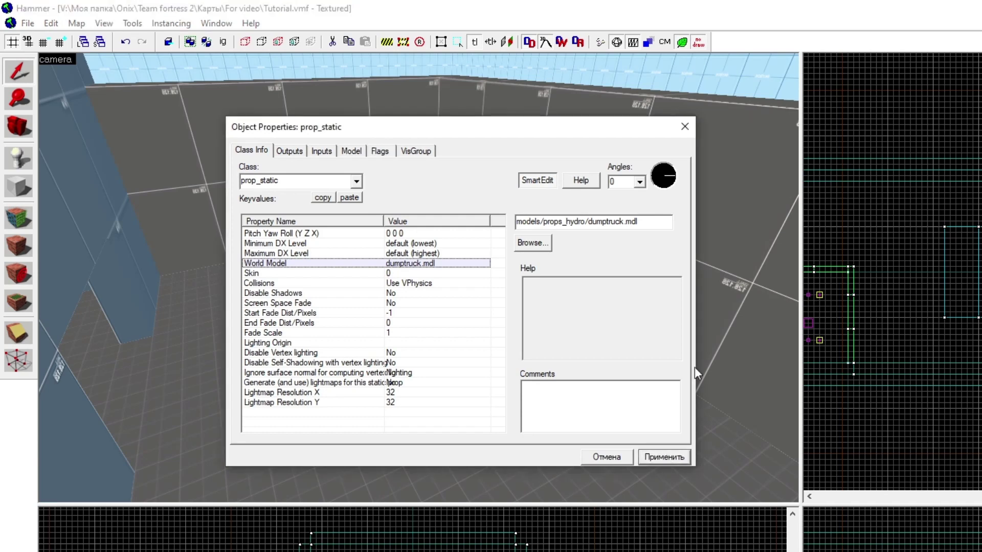
{"action": "left_click", "coordinate": [684, 126]}
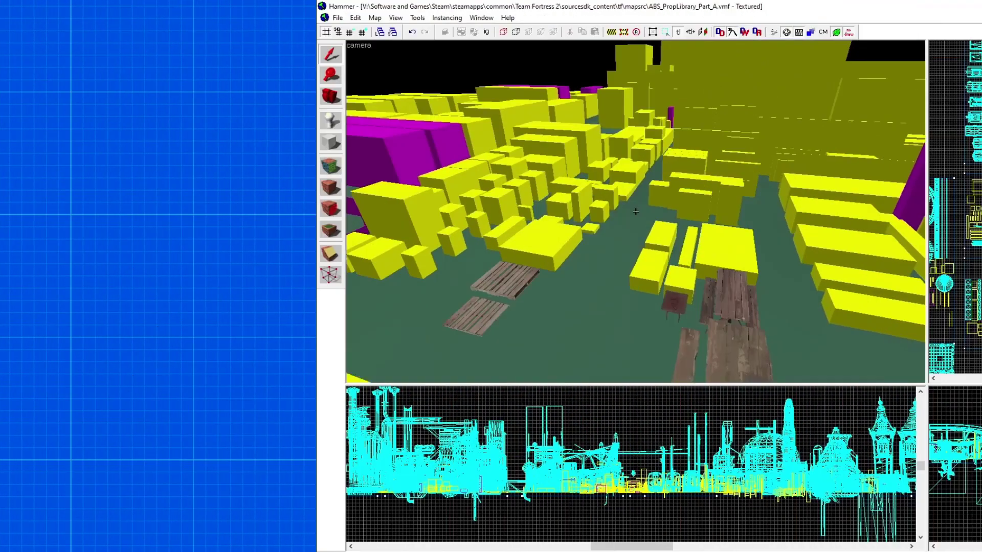
- Select several crates and barrels together in the ABS_PropLibrary_Part_A map for copying
{"action": "key", "text": "w"}
{"action": "key", "text": "w"}
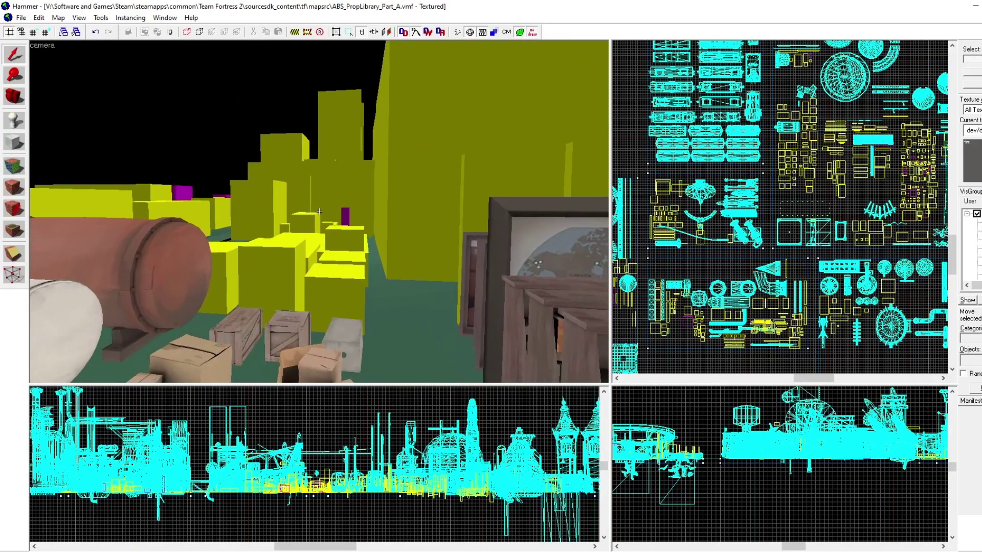
{"action": "key", "text": "w"}
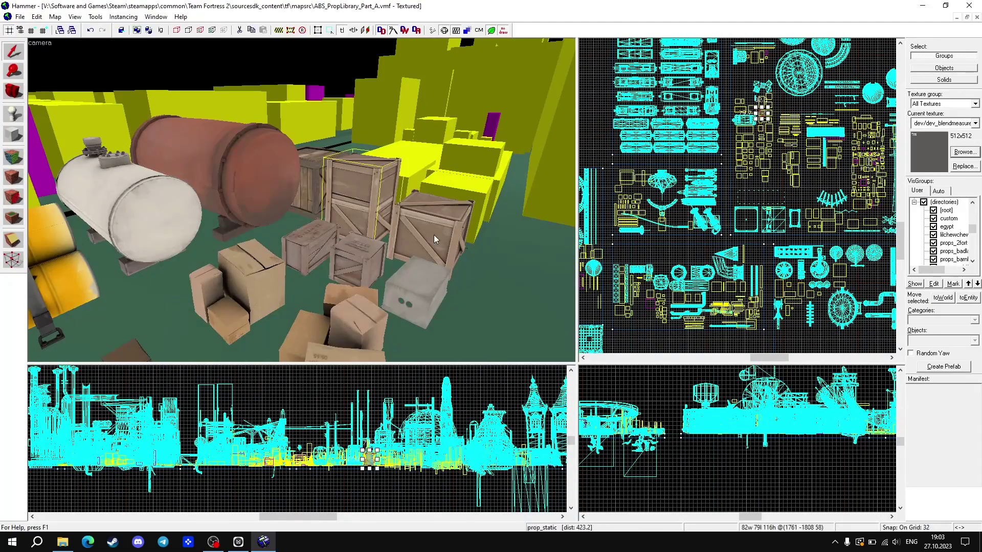
{"action": "key", "text": "w"}
{"action": "left_click", "coordinate": [301, 200], "text": "ctrl"}
{"action": "left_click", "coordinate": [302, 200], "text": "ctrl"}
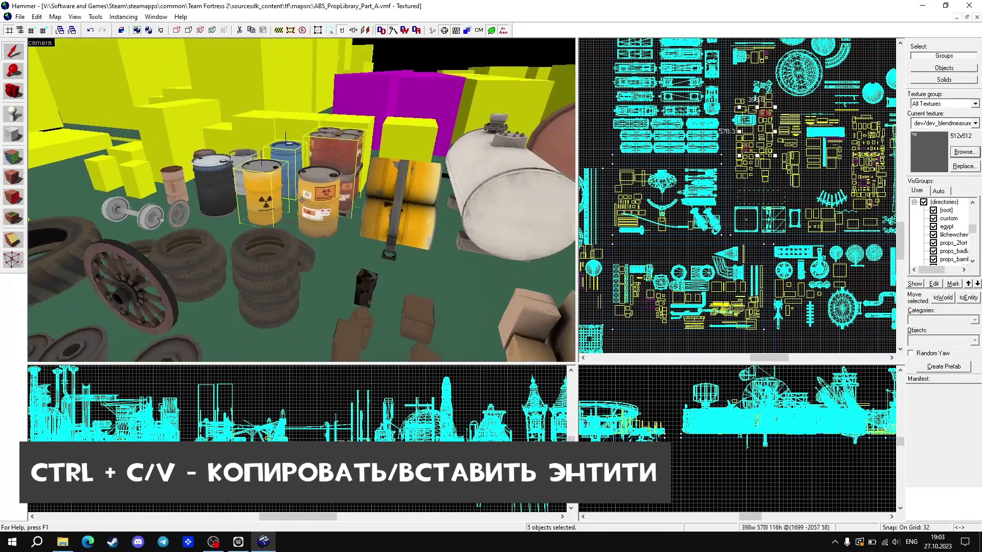
{"action": "left_click", "coordinate": [302, 200], "text": "ctrl"}
{"action": "left_click", "coordinate": [302, 200], "text": "ctrl"}
{"action": "key", "text": "z"}
- Switch to the tutorial map and paste the copied props at its central platform
{"action": "left_click", "coordinate": [955, 17]}
{"action": "left_click", "coordinate": [138, 285]}
{"action": "key", "text": "z"}
{"action": "key", "text": "z"}
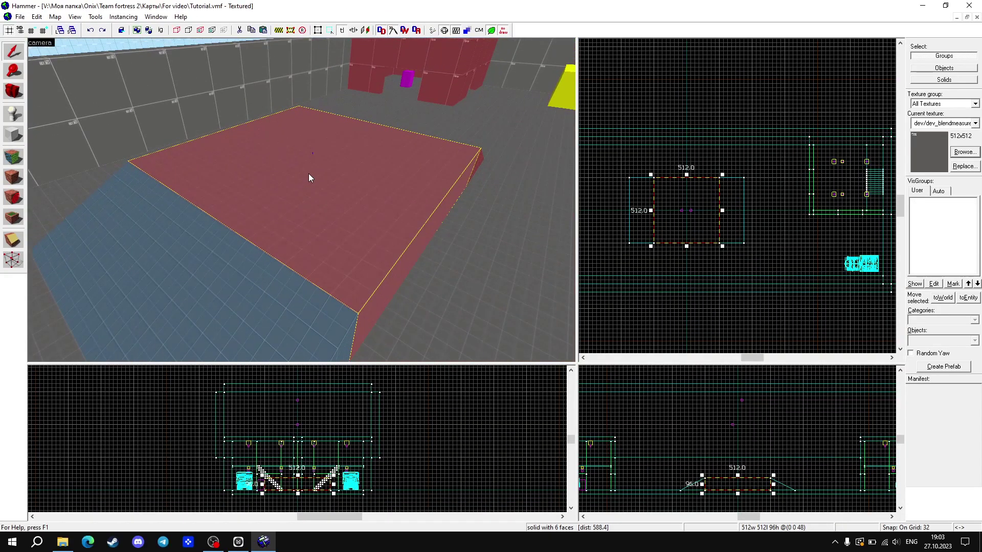
{"action": "key", "text": "ctrl+v"}
{"action": "key", "text": "z"}
{"action": "key", "text": "w"}
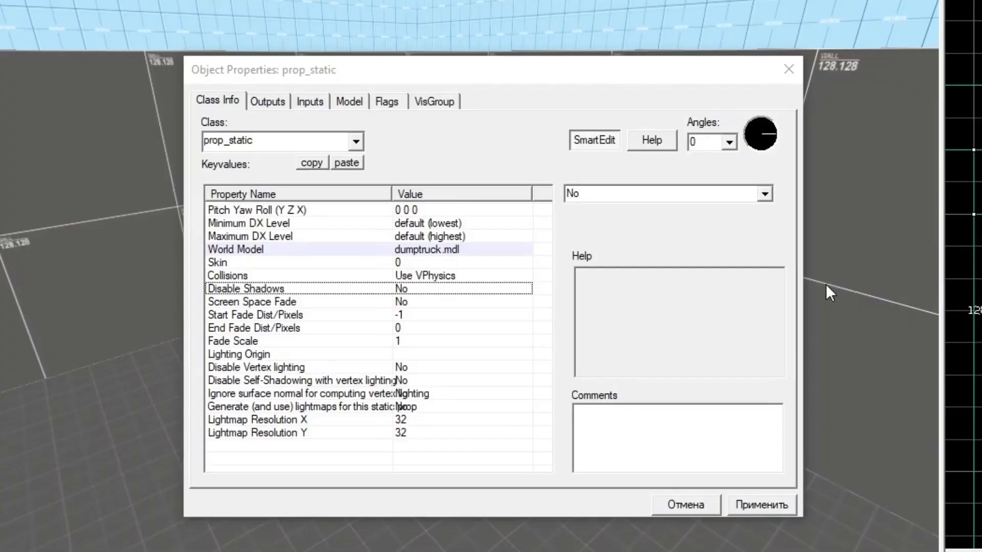
- Examine the Collisions options of the dump truck's prop_static entity
{"action": "left_click", "coordinate": [433, 277]}
{"action": "left_click", "coordinate": [765, 193]}
{"action": "left_click", "coordinate": [767, 193]}
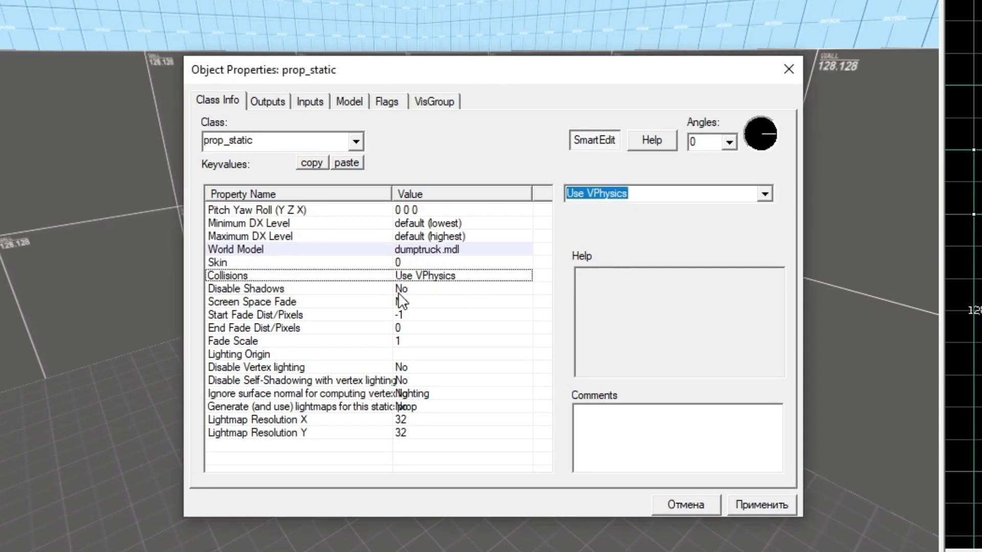
- Examine the Disable Shadows options of the dump truck's prop_static, and look over the placed props in the running game
{"action": "left_click", "coordinate": [400, 289]}
{"action": "left_click", "coordinate": [765, 193]}
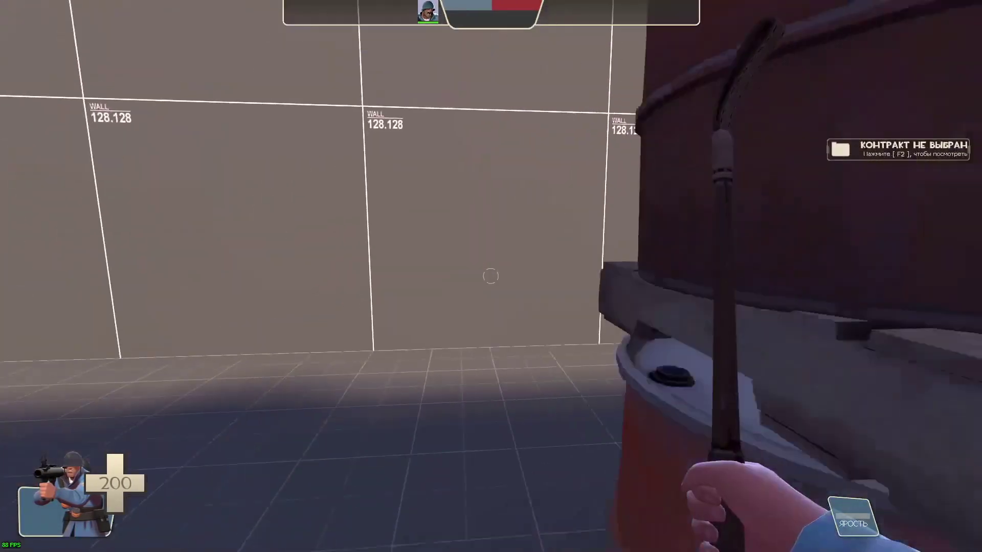
{"action": "key", "text": "w"}
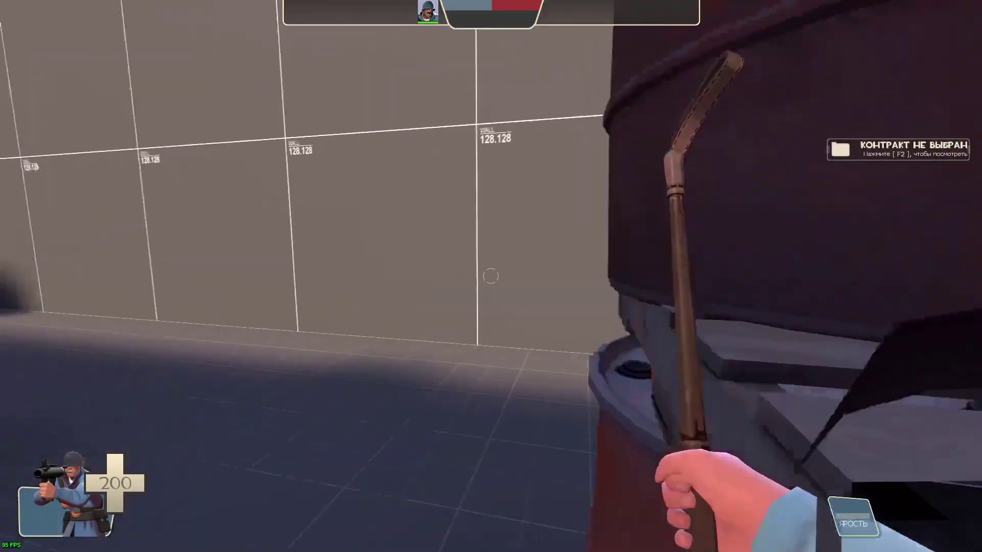
{"action": "left_click", "coordinate": [491, 276]}
{"action": "key", "text": "w"}
{"action": "left_click", "coordinate": [491, 276]}
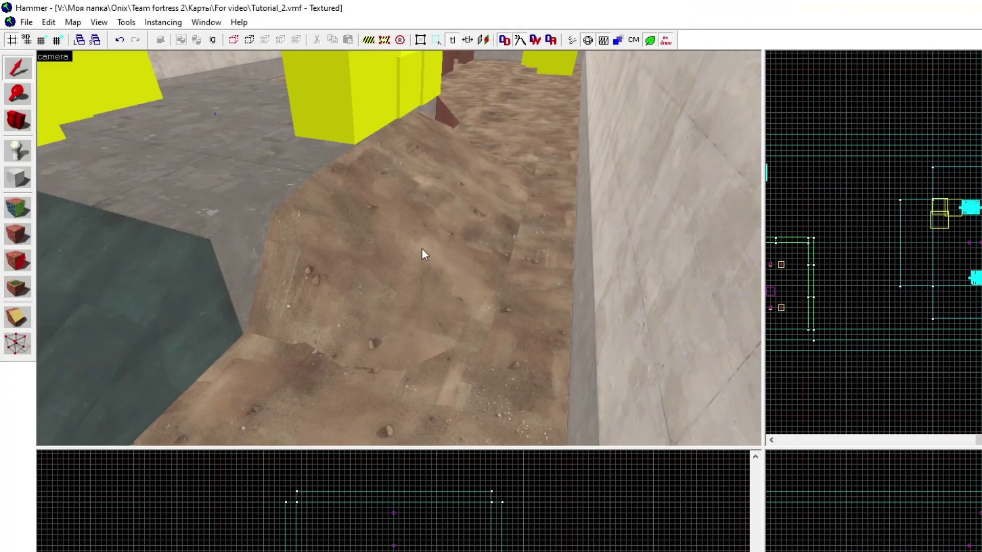
- Examine the sloped dirt terrain in the Tutorial_2 map and walk along it in the game
{"action": "left_click", "coordinate": [499, 283]}
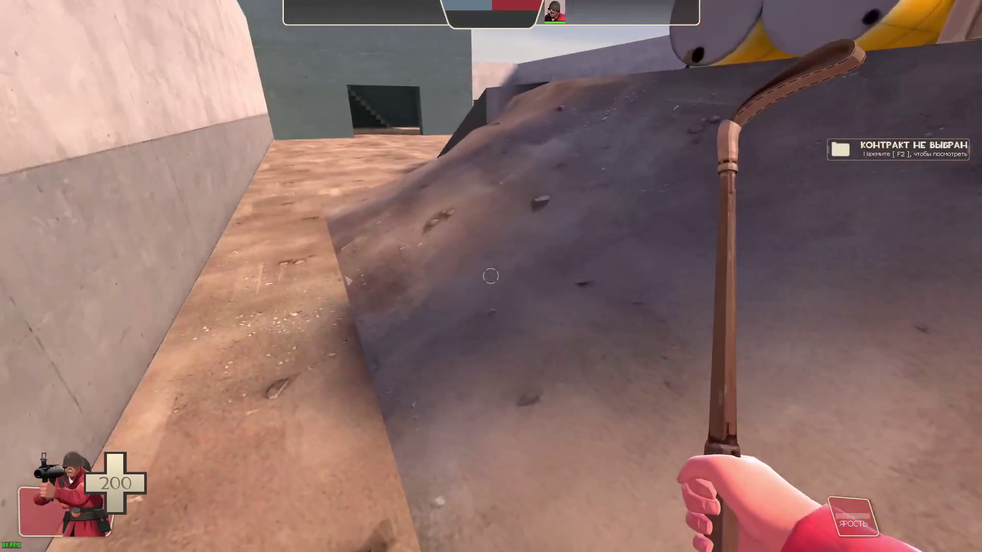
{"action": "key", "text": "a"}
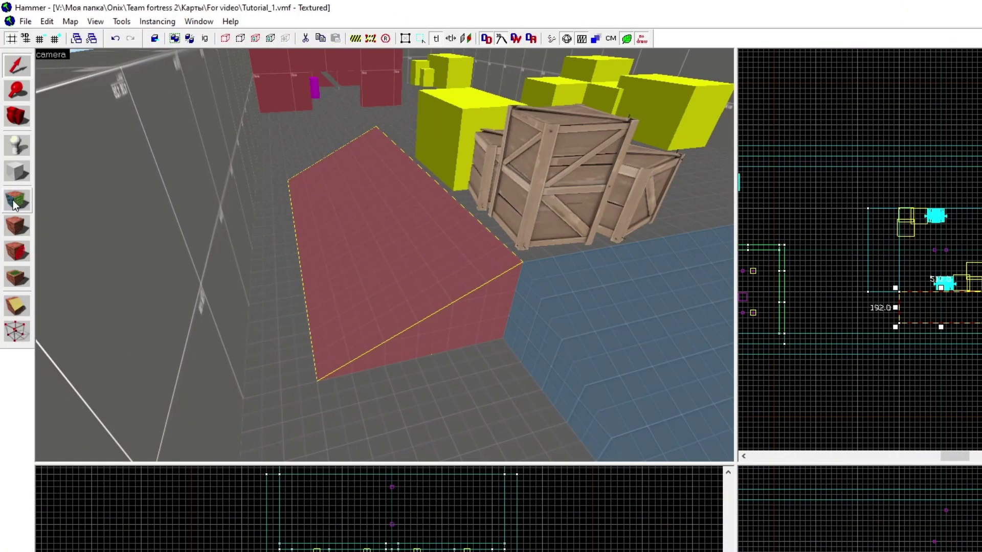
- Create a displacement with power 3 on the ramp's sloped face in Tutorial_1 and activate Paint Geometry
{"action": "left_click", "coordinate": [15, 201]}
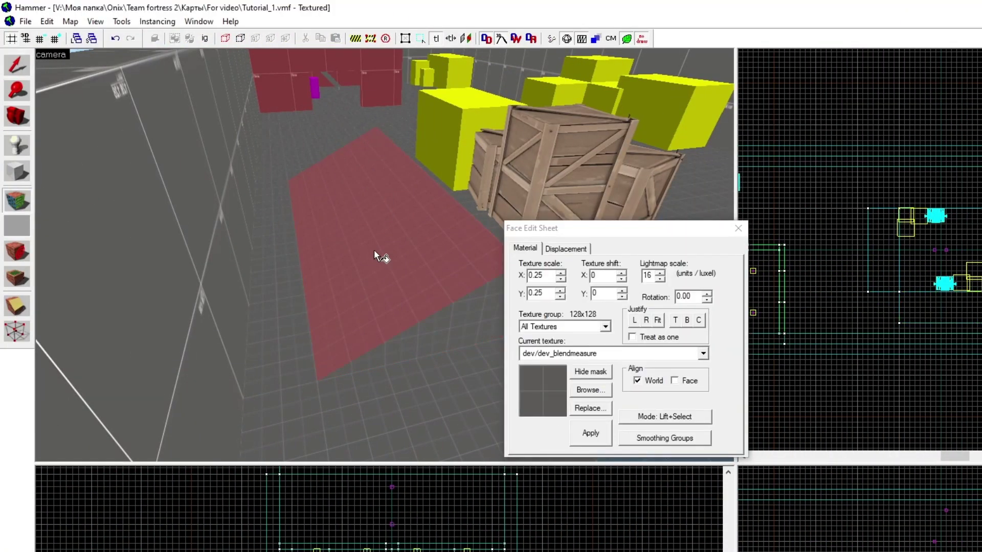
{"action": "left_click_drag", "start_coordinate": [591, 233], "coordinate": [526, 204]}
{"action": "left_click", "coordinate": [503, 220]}
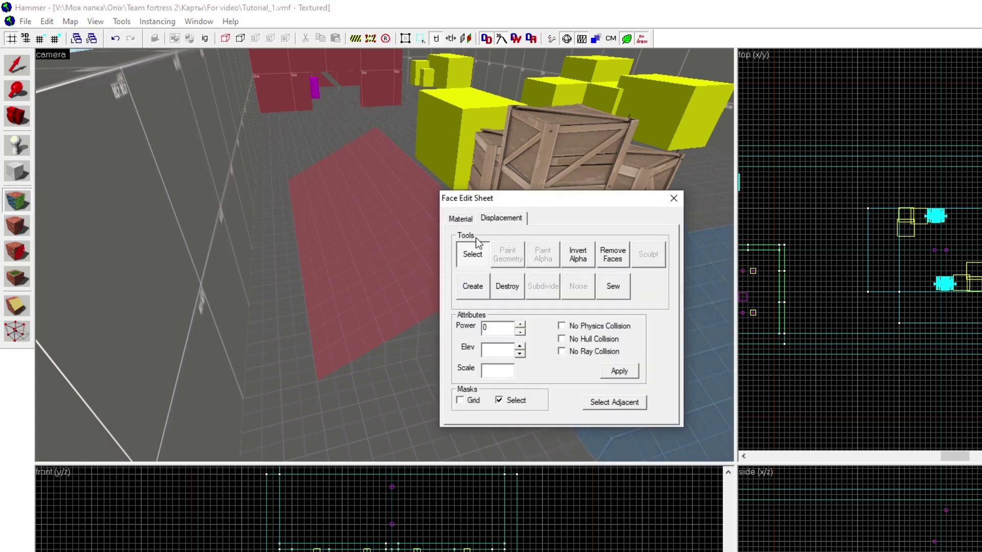
{"action": "left_click", "coordinate": [478, 288]}
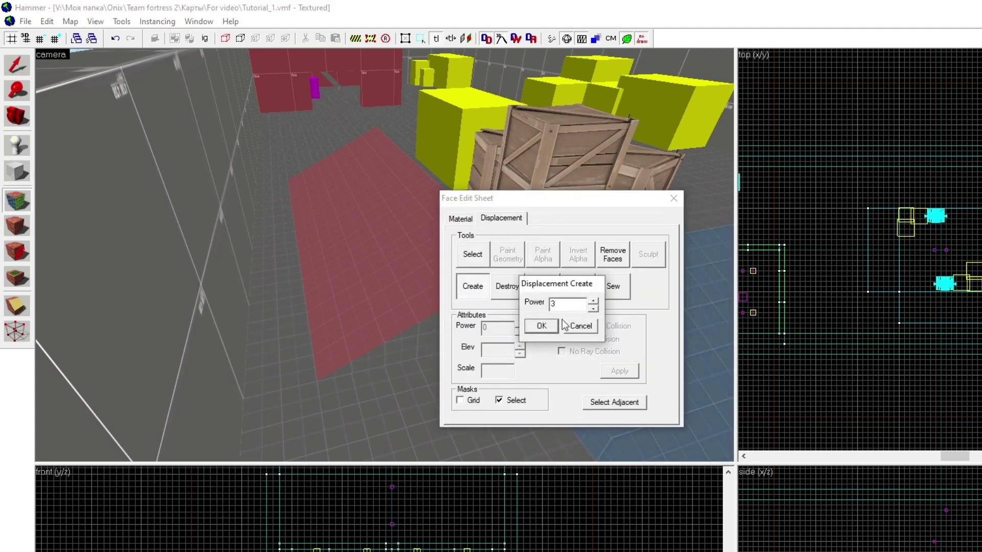
{"action": "left_click", "coordinate": [541, 326]}
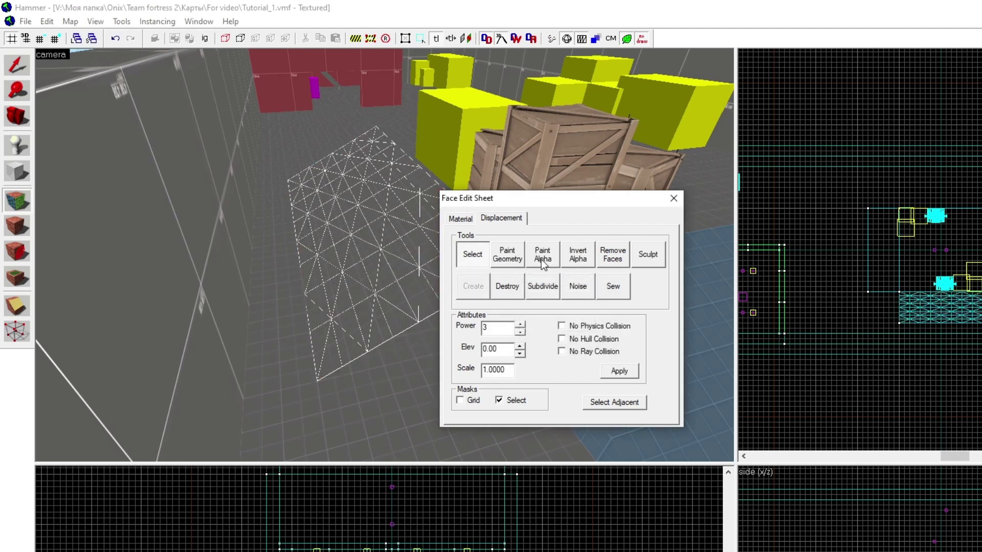
{"action": "left_click", "coordinate": [509, 261]}
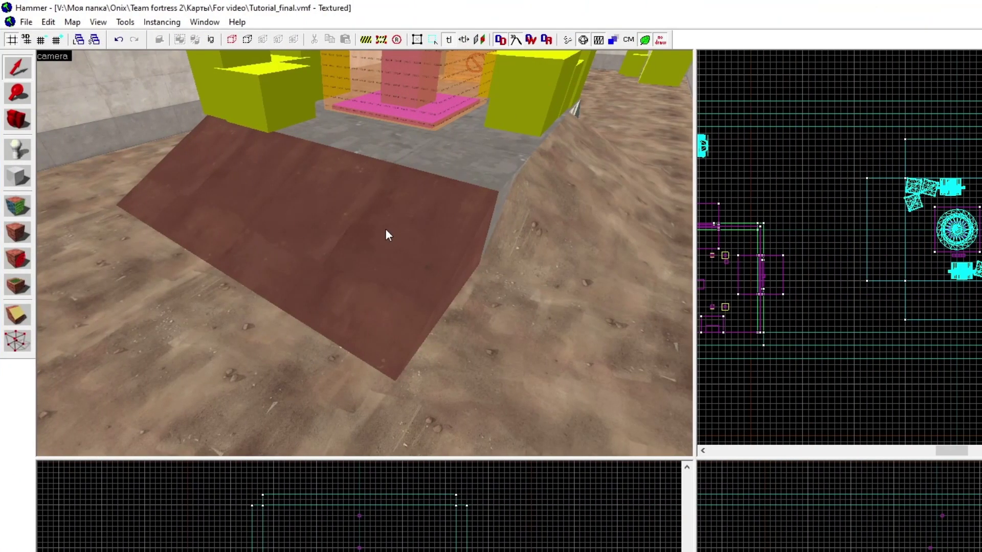
- Tie the red ramp brush in front of the central platform in Tutorial_final to a func_detail entity
{"action": "left_click", "coordinate": [391, 238]}
{"action": "key", "text": "ctrl+t"}
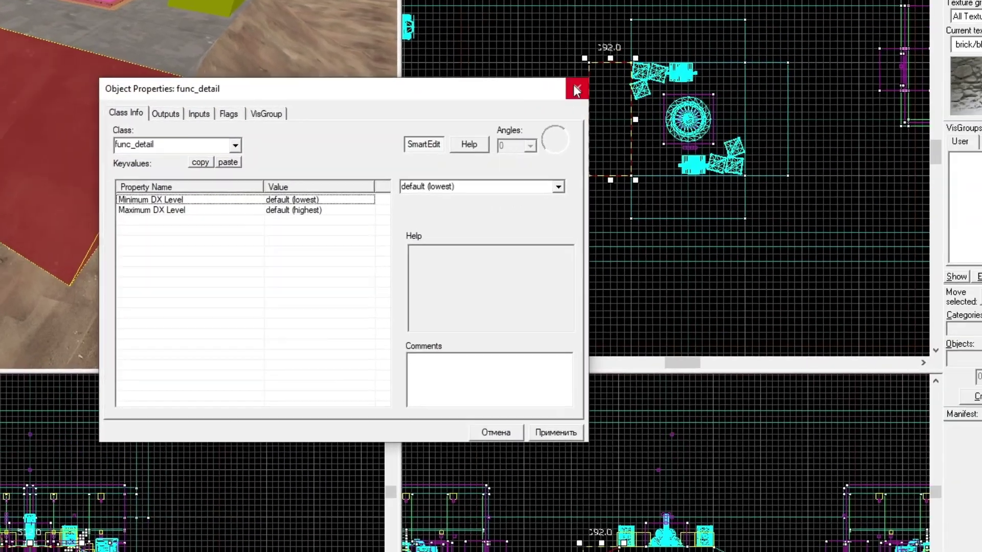
{"action": "left_click", "coordinate": [856, 202]}
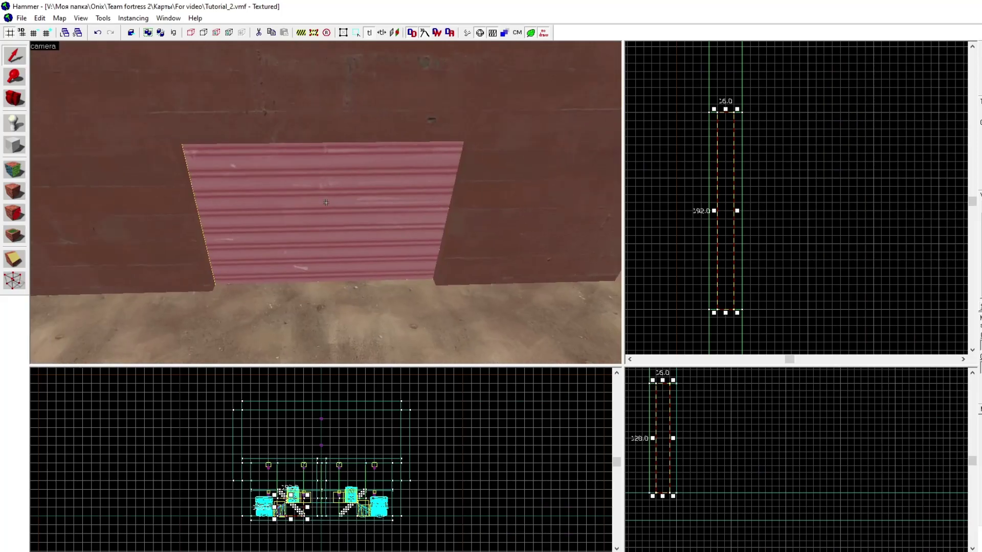
- Tie the metal shutter brush in the red building's doorway to a func_door entity named door_red
{"action": "key", "text": "ctrl+t"}
{"action": "type", "text": "func_door"}
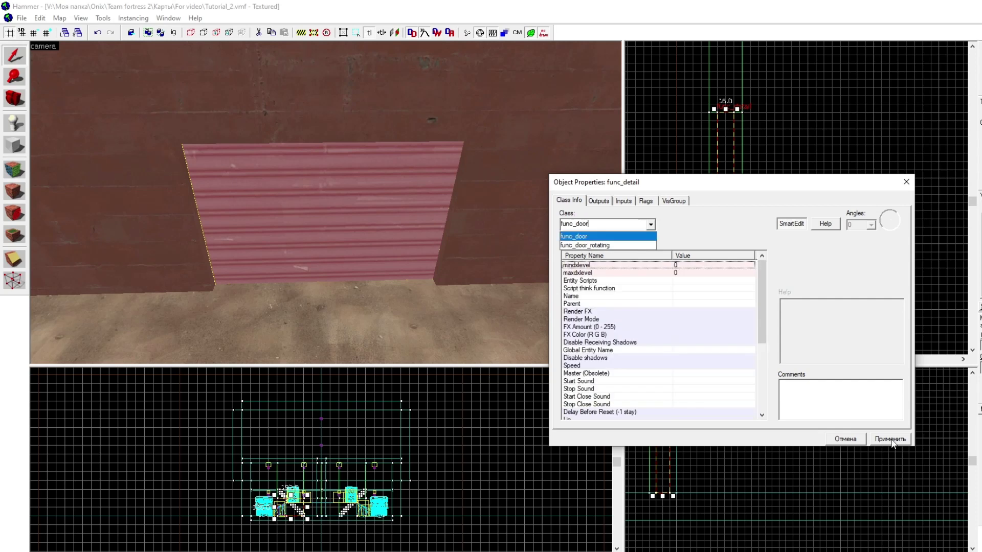
{"action": "left_click", "coordinate": [891, 439]}
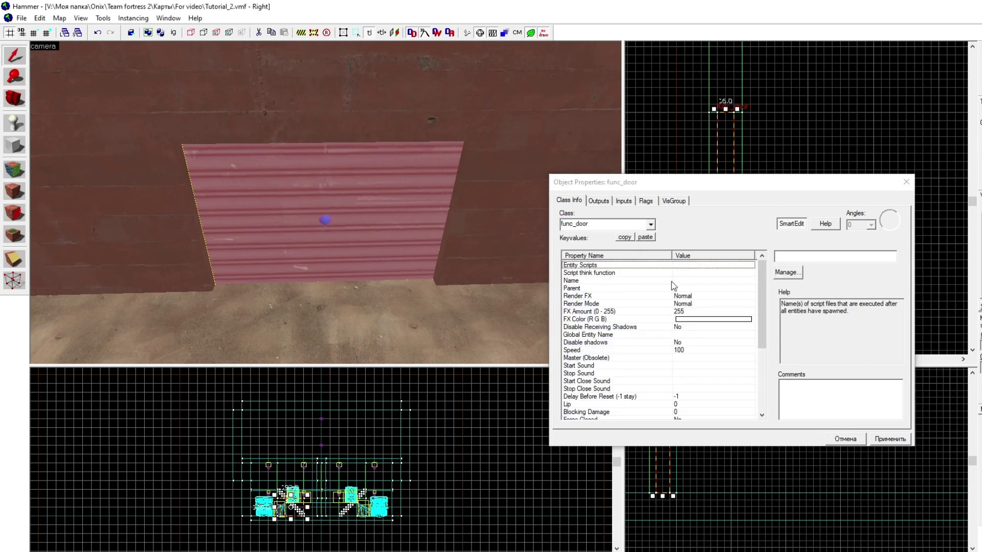
{"action": "left_click", "coordinate": [672, 281]}
{"action": "type", "text": "door_red"}
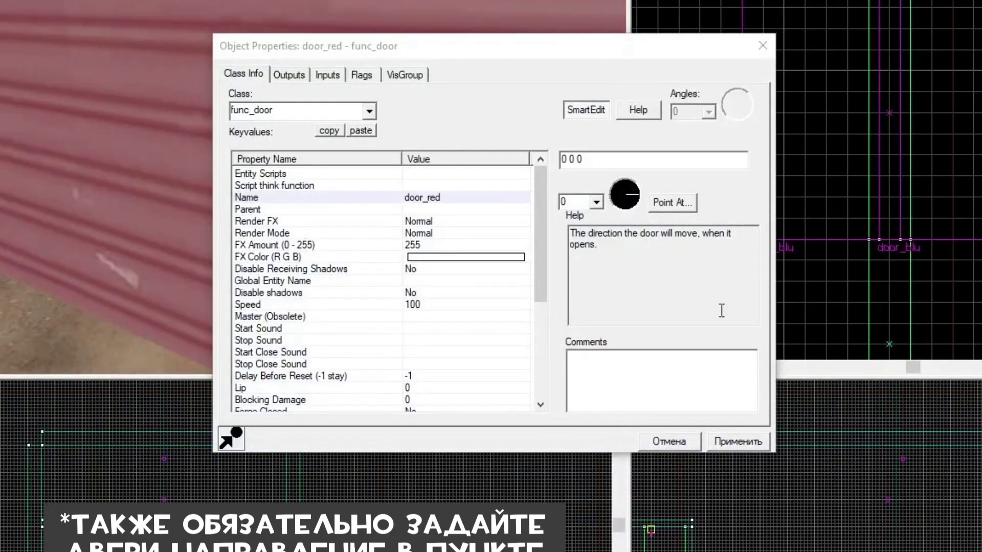
- Set door_red's Move Direction to Up and apply the entity properties
{"action": "scroll", "coordinate": [478, 290], "scroll_direction": "down", "scroll_amount": 5}
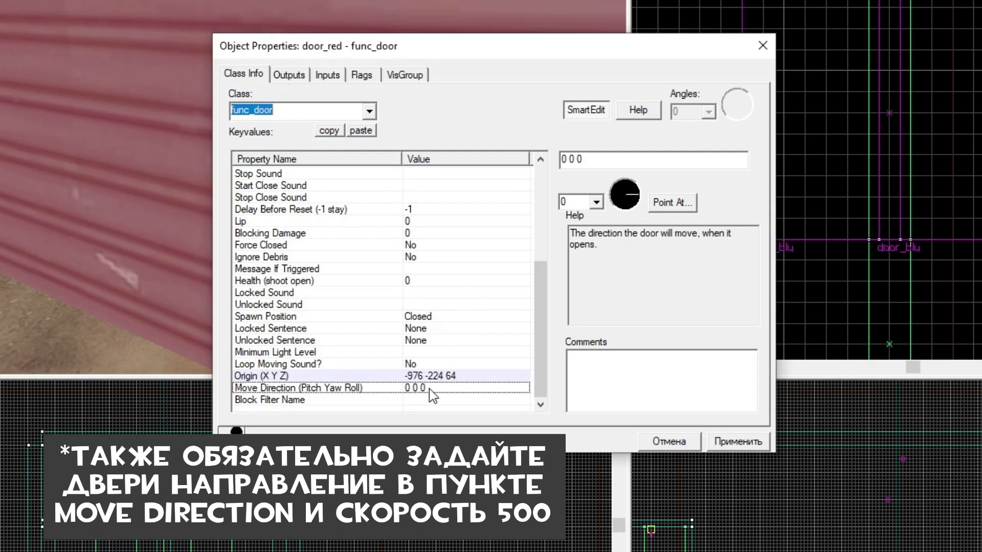
{"action": "left_click", "coordinate": [596, 202]}
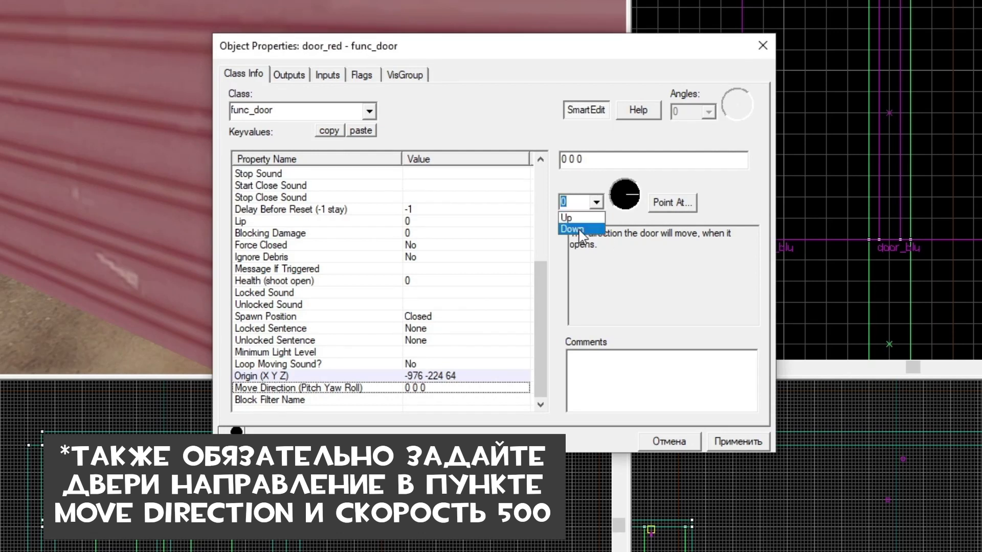
{"action": "left_click", "coordinate": [578, 218]}
{"action": "left_click", "coordinate": [729, 442]}
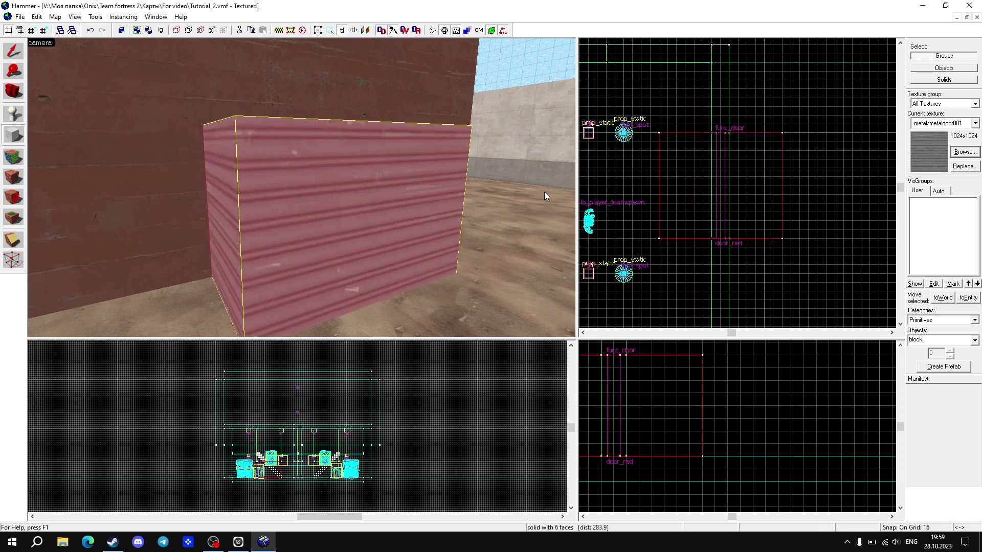
- Texture the large block enclosing the red door with tools/toolstrigger
{"action": "key", "text": "shift+s"}
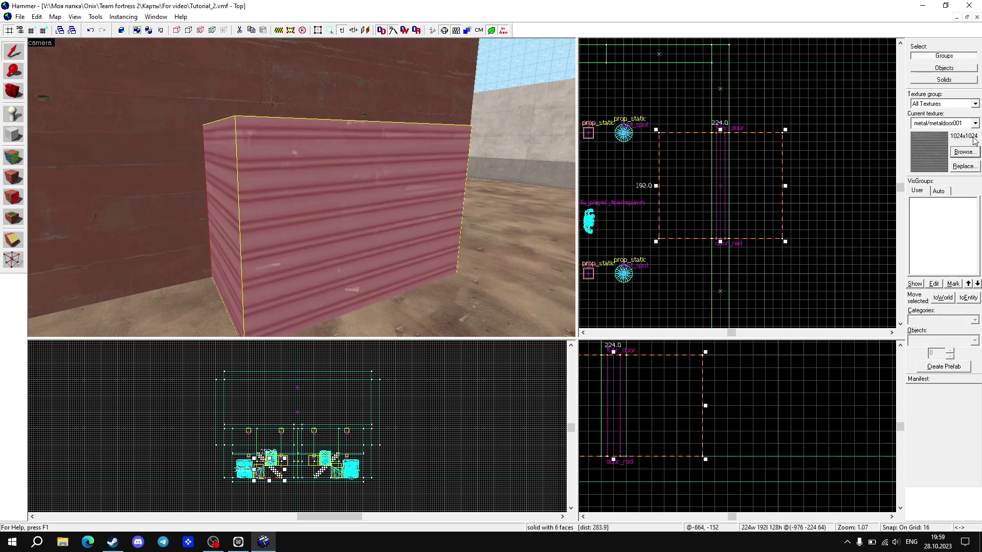
{"action": "left_click", "coordinate": [964, 152]}
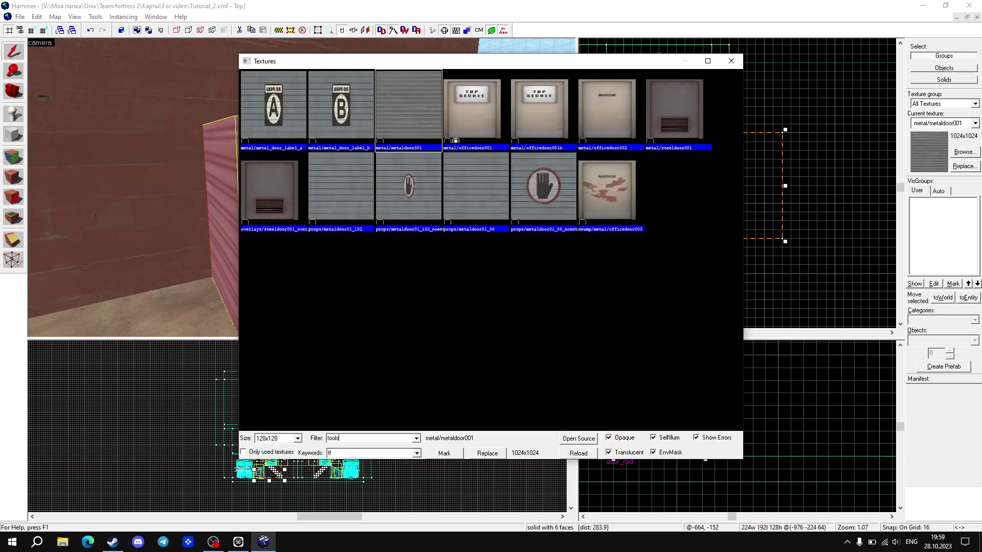
{"action": "double_click", "coordinate": [450, 291]}
{"action": "left_click", "coordinate": [13, 177]}
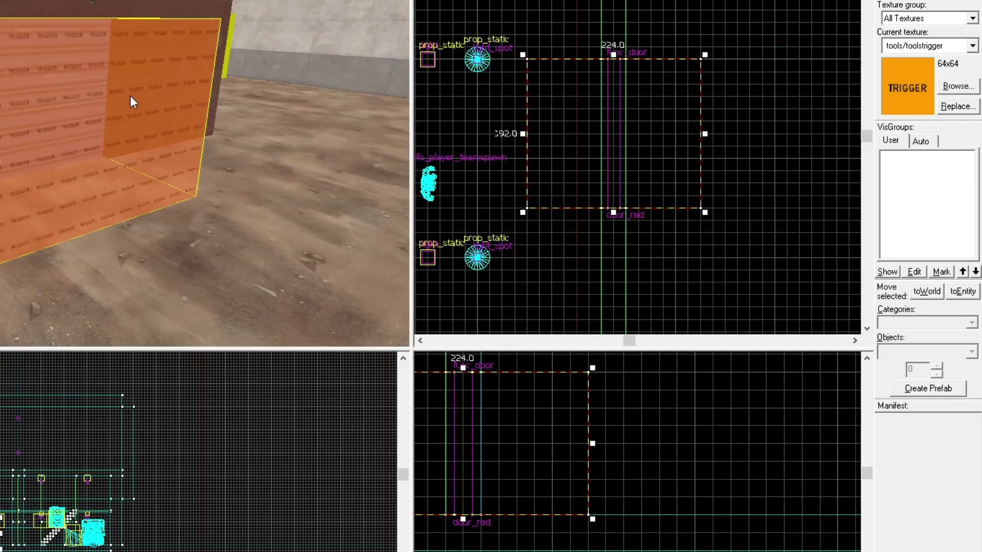
- Tie the trigger-textured block to a trigger_multiple entity named trigger_red
{"action": "key", "text": "ctrl+t"}
{"action": "type", "text": "trigger_multiple"}
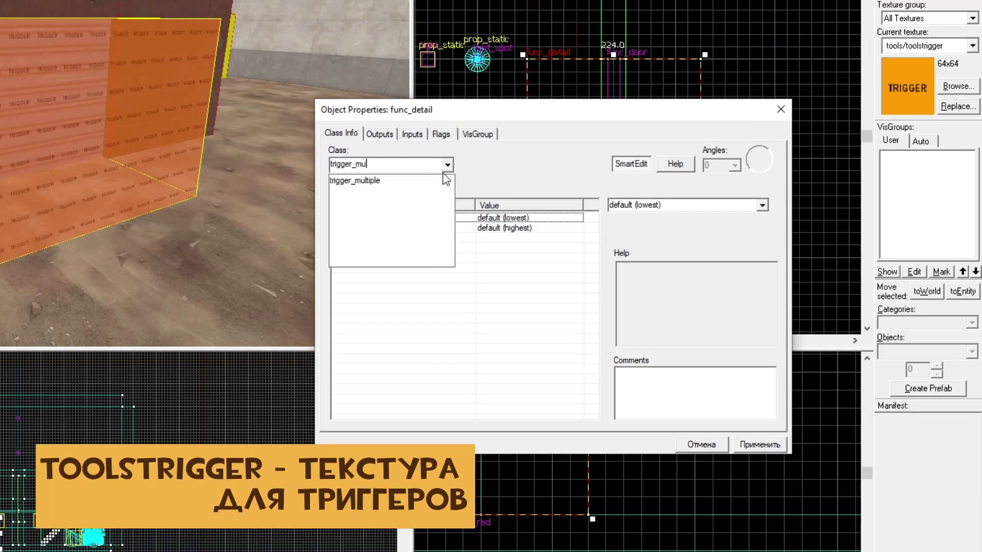
{"action": "left_click", "coordinate": [446, 180]}
{"action": "left_click", "coordinate": [491, 238]}
{"action": "left_click", "coordinate": [652, 204]}
{"action": "type", "text": "trigger_red"}
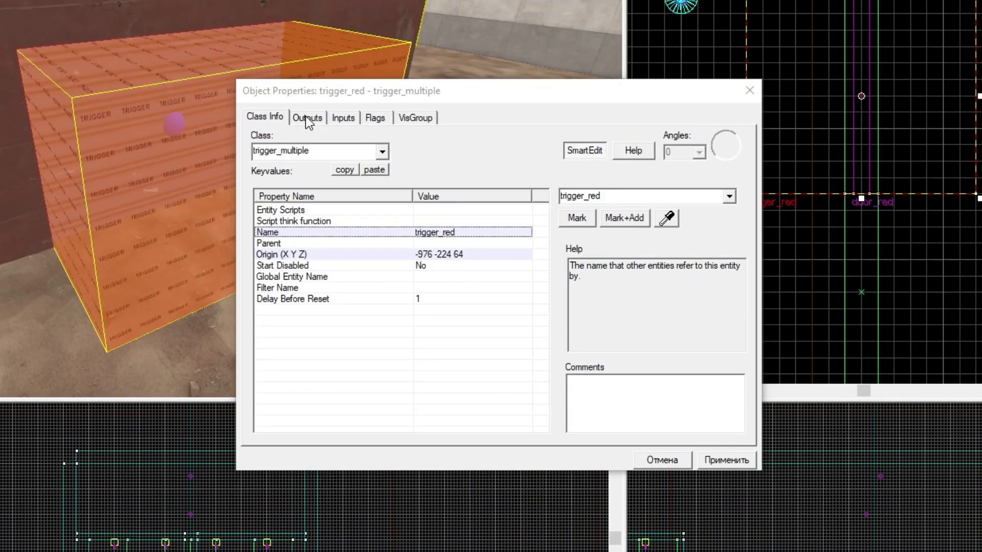
- Add an output to trigger_red that sends Open to door_red on OnStartTouchAll
{"action": "left_click", "coordinate": [307, 118]}
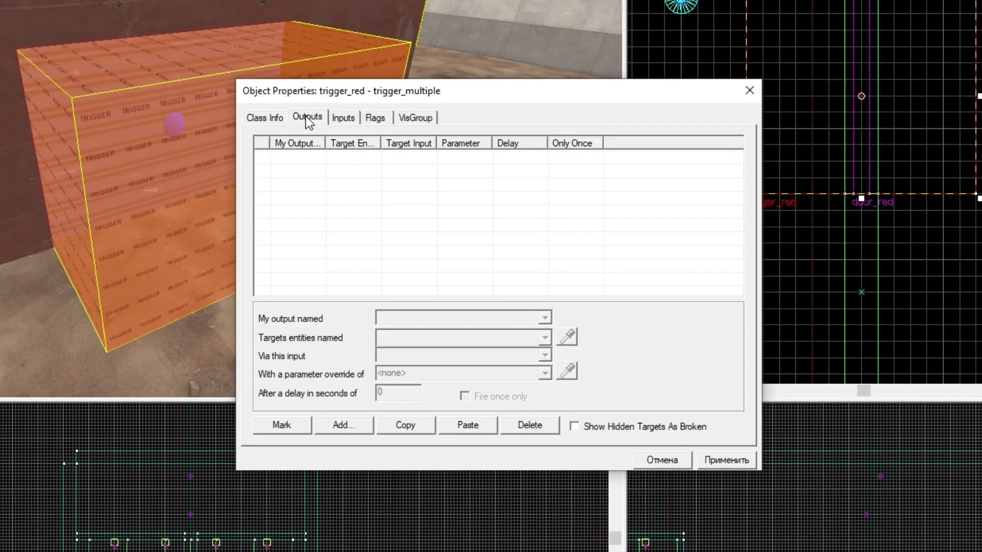
{"action": "left_click", "coordinate": [347, 425]}
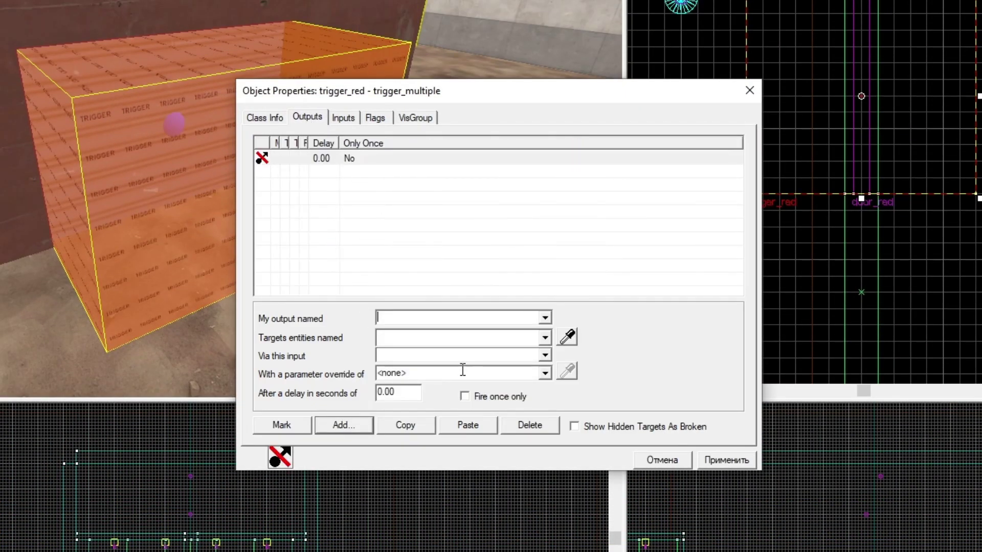
{"action": "left_click", "coordinate": [545, 319]}
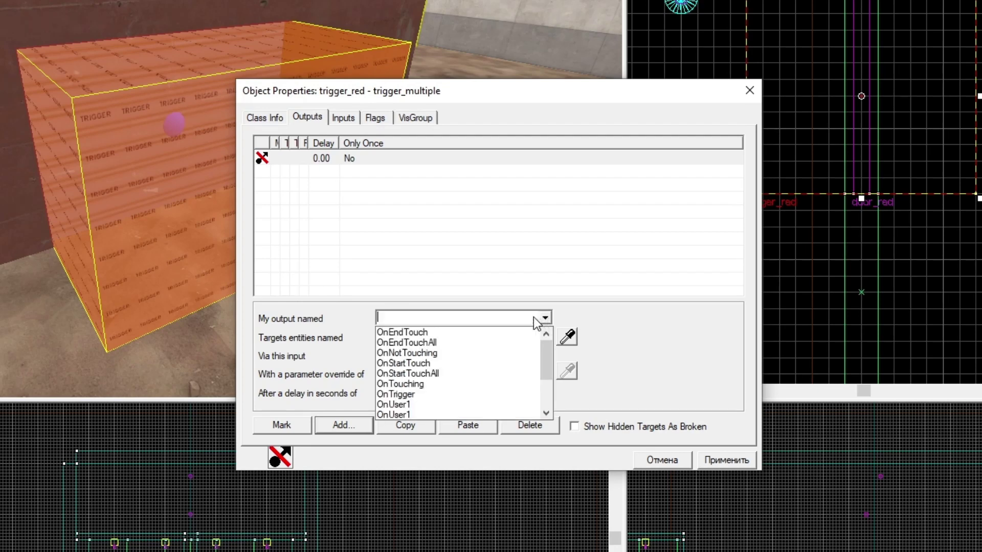
{"action": "left_click", "coordinate": [425, 373]}
{"action": "left_click", "coordinate": [545, 337]}
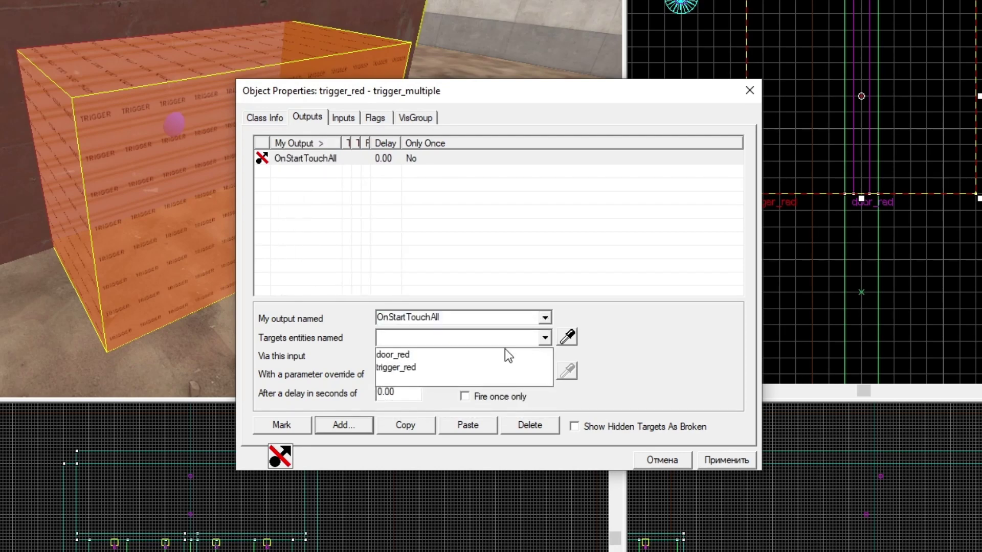
{"action": "left_click", "coordinate": [409, 349]}
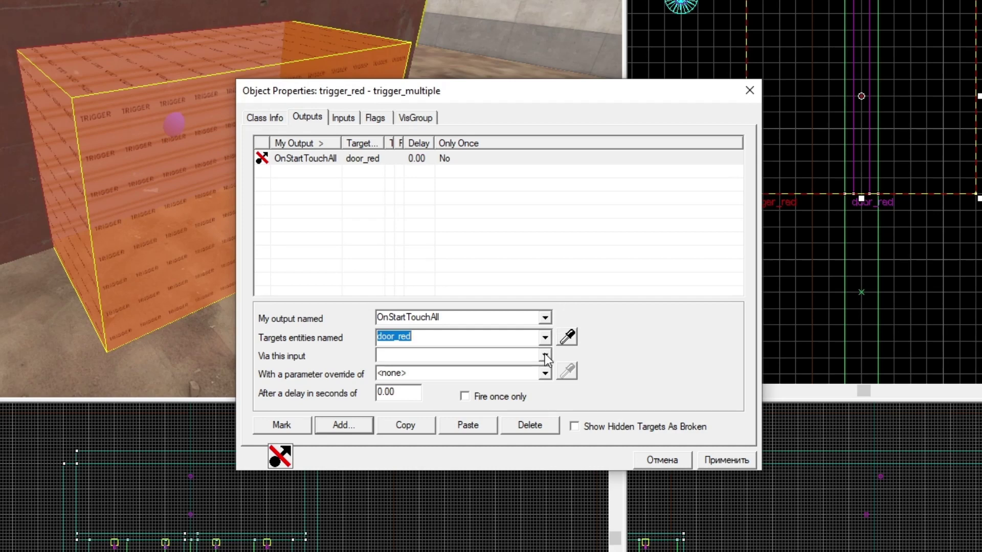
{"action": "left_click", "coordinate": [545, 356]}
{"action": "scroll", "coordinate": [485, 393], "scroll_direction": "down", "scroll_amount": 5}
{"action": "left_click", "coordinate": [481, 401]}
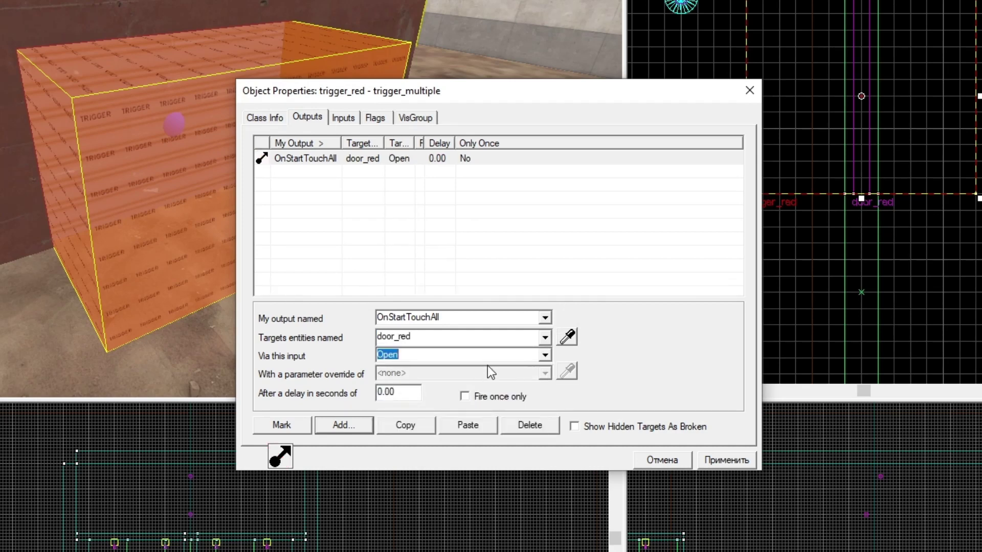
- Add a second trigger_red output targeting door_red on OnEndTouchAll, choose its input, and apply the properties
{"action": "left_click", "coordinate": [351, 426]}
{"action": "left_click", "coordinate": [545, 317]}
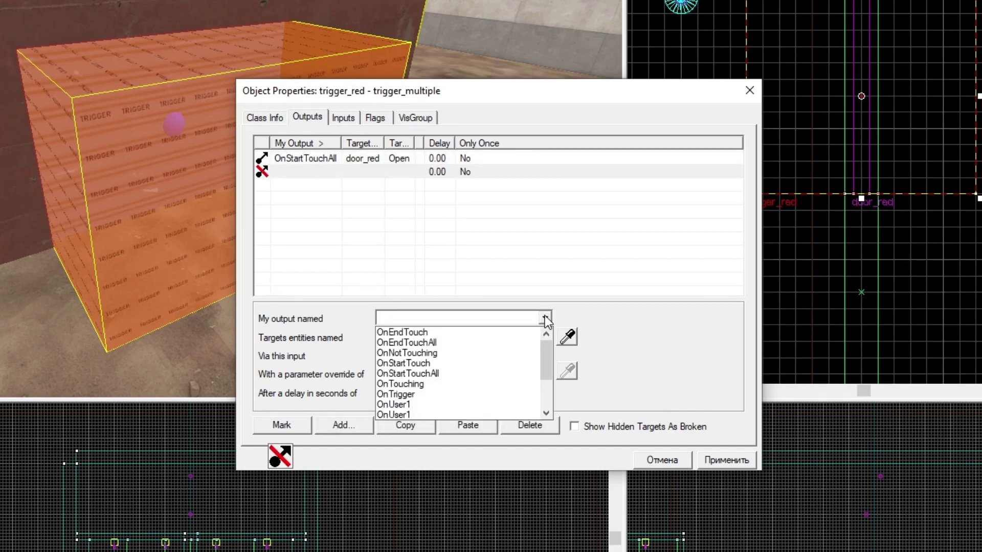
{"action": "left_click", "coordinate": [430, 344]}
{"action": "left_click", "coordinate": [545, 336]}
{"action": "left_click", "coordinate": [509, 355]}
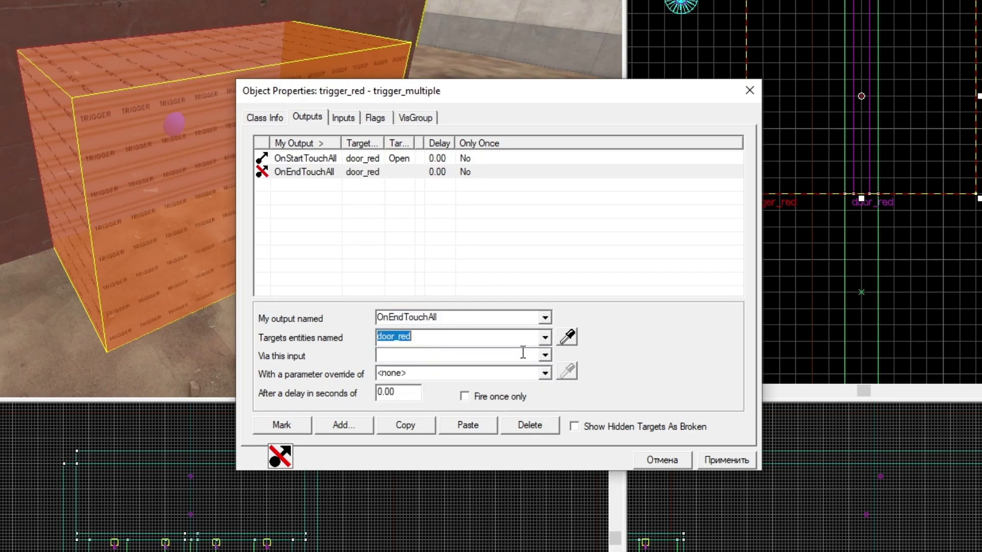
{"action": "left_click", "coordinate": [545, 355]}
{"action": "left_click", "coordinate": [506, 409]}
{"action": "left_click", "coordinate": [729, 460]}
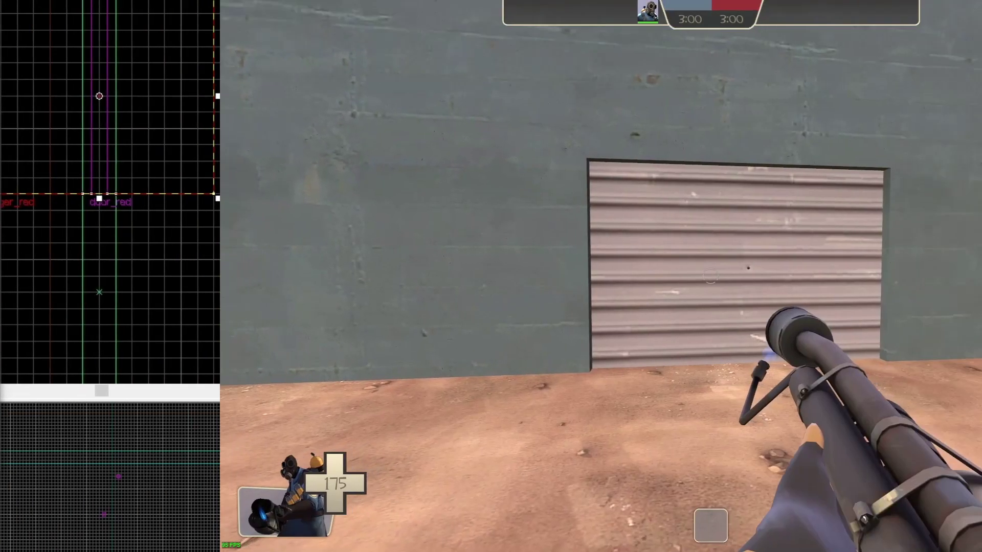
- Test the spawn building's automatic doors in the game by walking in and out through them
{"action": "key", "text": "w"}
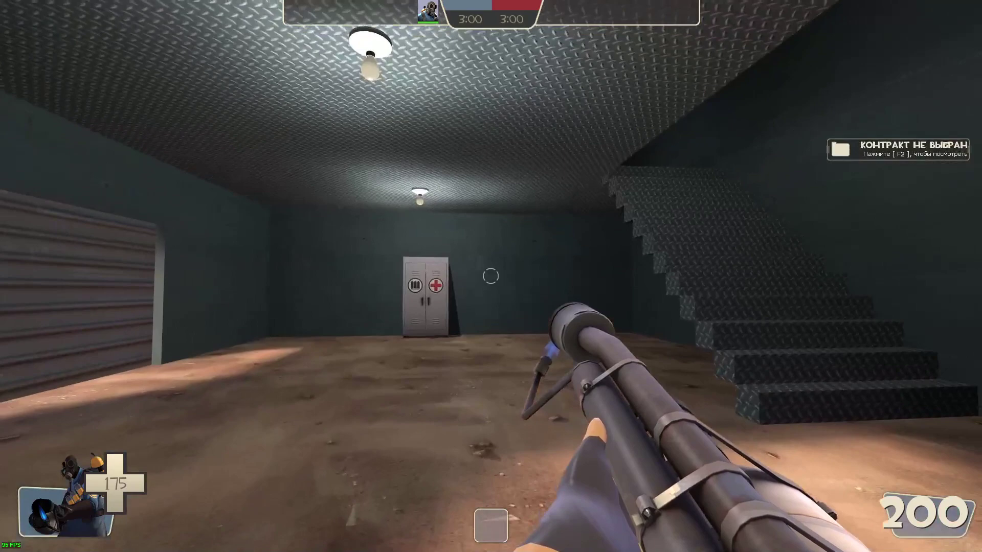
{"action": "key", "text": "s"}
{"action": "key", "text": "w"}
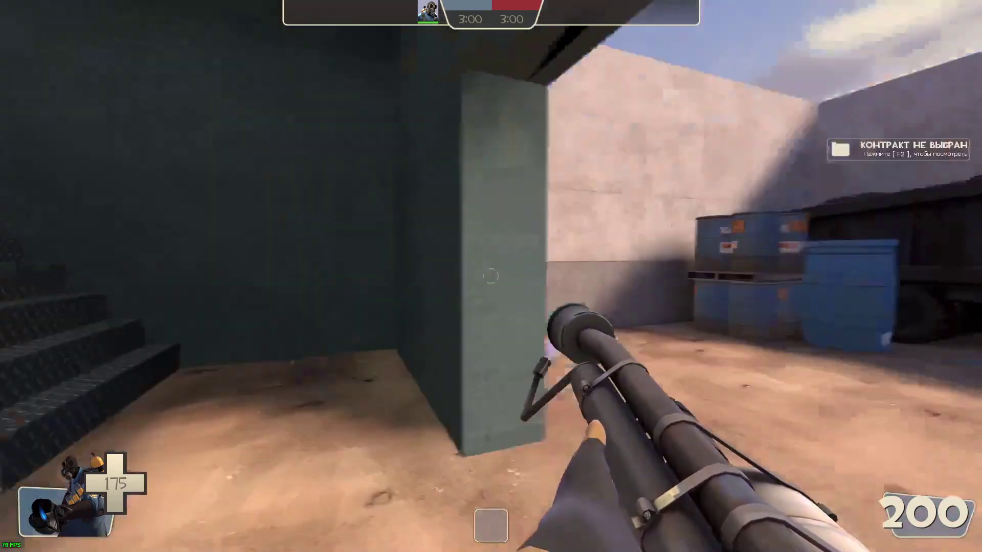
{"action": "key", "text": "s"}
{"action": "key", "text": "w"}
{"action": "key", "text": "s"}
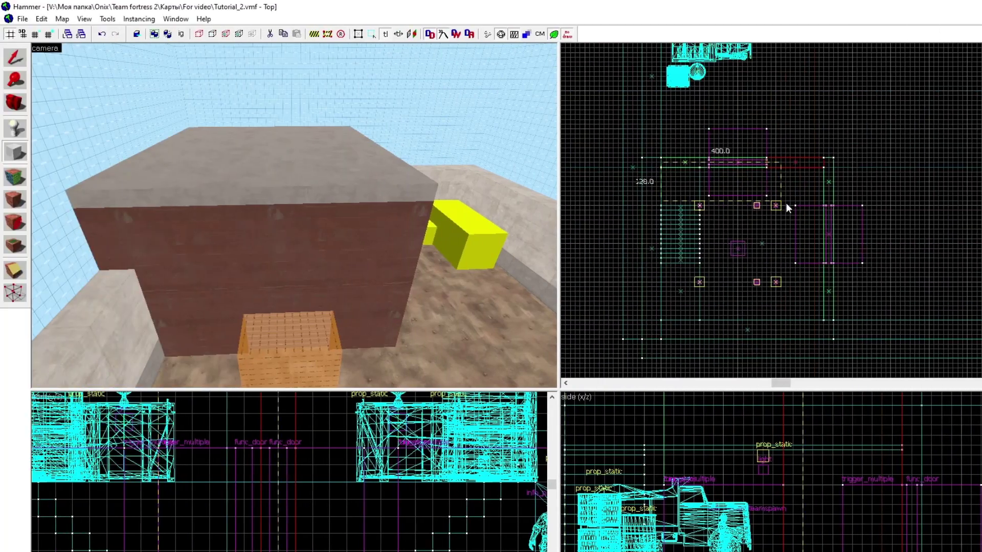
- Draw a trigger-textured block filling the red spawn building and tie it to a func_respawnroom entity
{"action": "left_click_drag", "start_coordinate": [833, 319], "coordinate": [833, 321]}
{"action": "scroll", "coordinate": [738, 503], "scroll_direction": "down", "scroll_amount": 5}
{"action": "scroll", "coordinate": [739, 440], "scroll_direction": "up", "scroll_amount": 2}
{"action": "left_click_drag", "start_coordinate": [739, 454], "coordinate": [739, 436]}
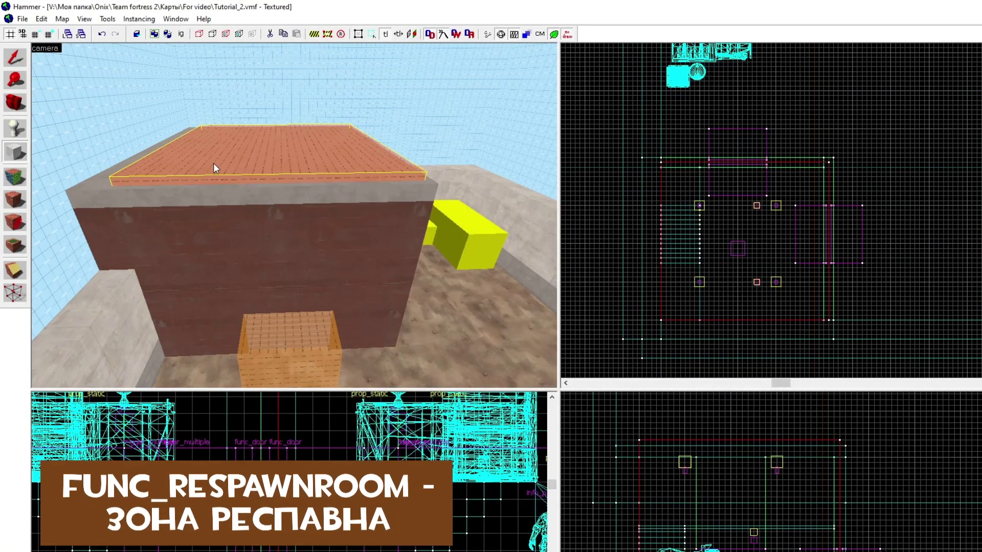
{"action": "scroll", "coordinate": [312, 224], "scroll_direction": "up", "scroll_amount": 4}
{"action": "key", "text": "ctrl+t"}
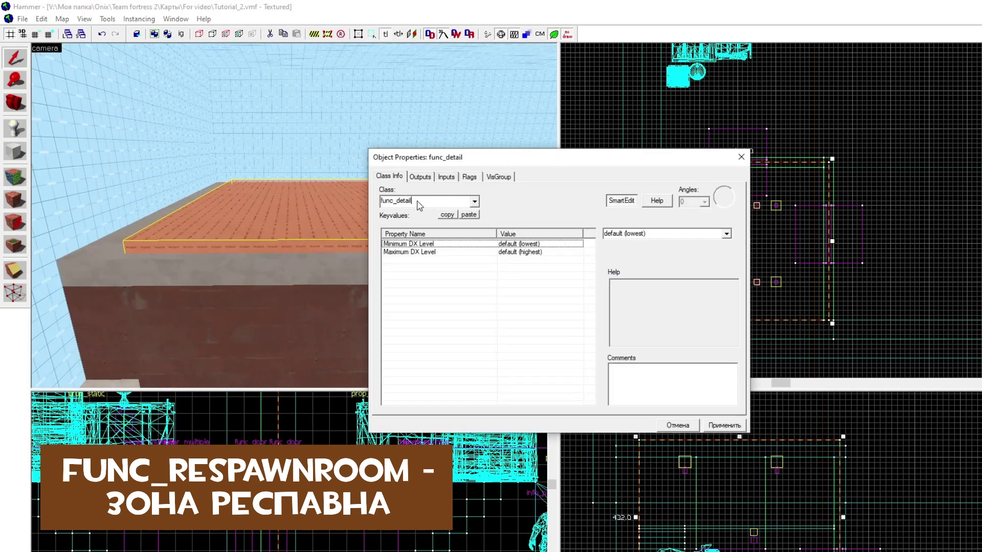
{"action": "type", "text": "respawnroom"}
{"action": "key", "text": "Return"}
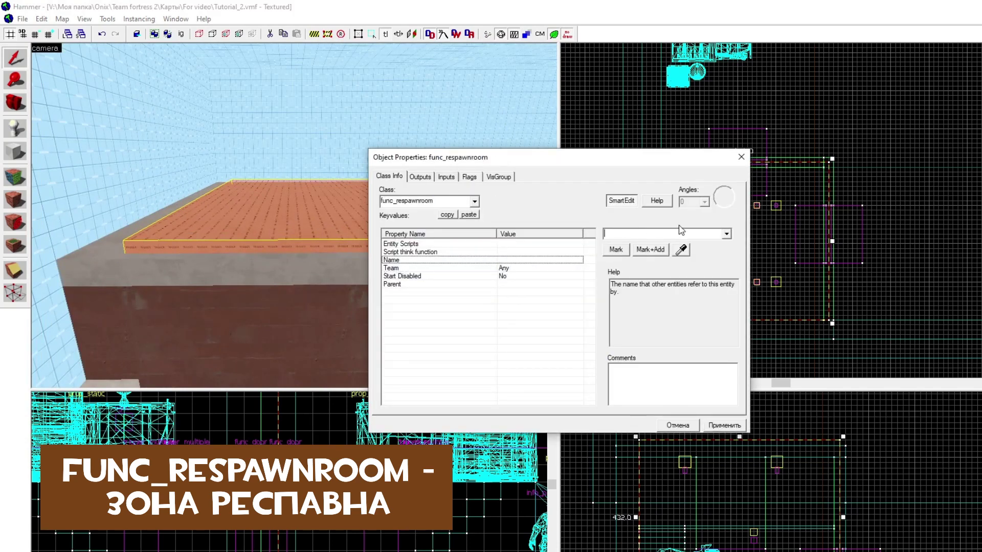
- Name the func_respawnroom red_respawn, set its team to Red and apply the properties
{"action": "type", "text": "red_respawn"}
{"action": "left_click", "coordinate": [532, 275]}
{"action": "left_click", "coordinate": [532, 268]}
{"action": "left_click", "coordinate": [726, 234]}
{"action": "left_click", "coordinate": [703, 251]}
{"action": "left_click", "coordinate": [723, 425]}
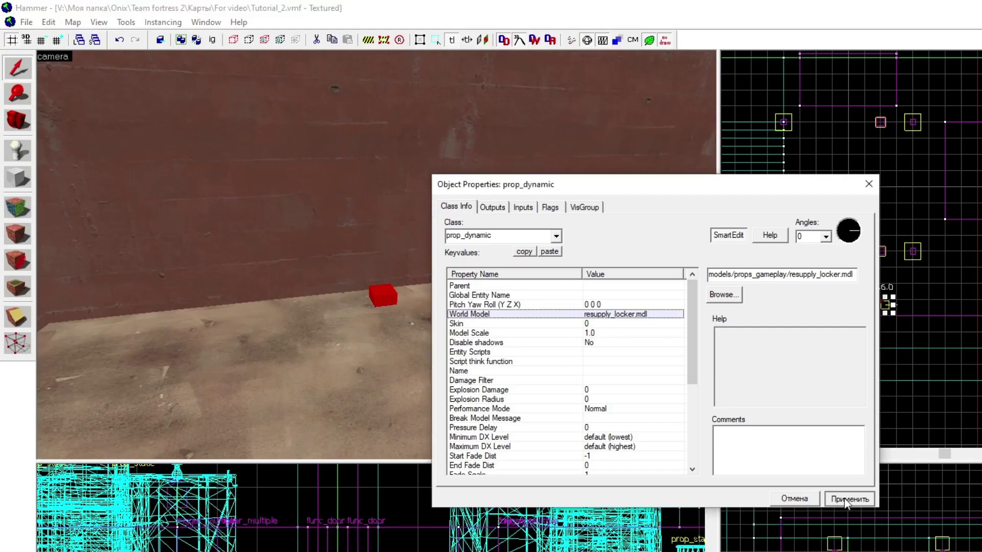
- Apply the resupply_locker.mdl model to the prop_dynamic in the red spawn and name it resuply_red
{"action": "left_click", "coordinate": [594, 372]}
{"action": "type", "text": "res"}
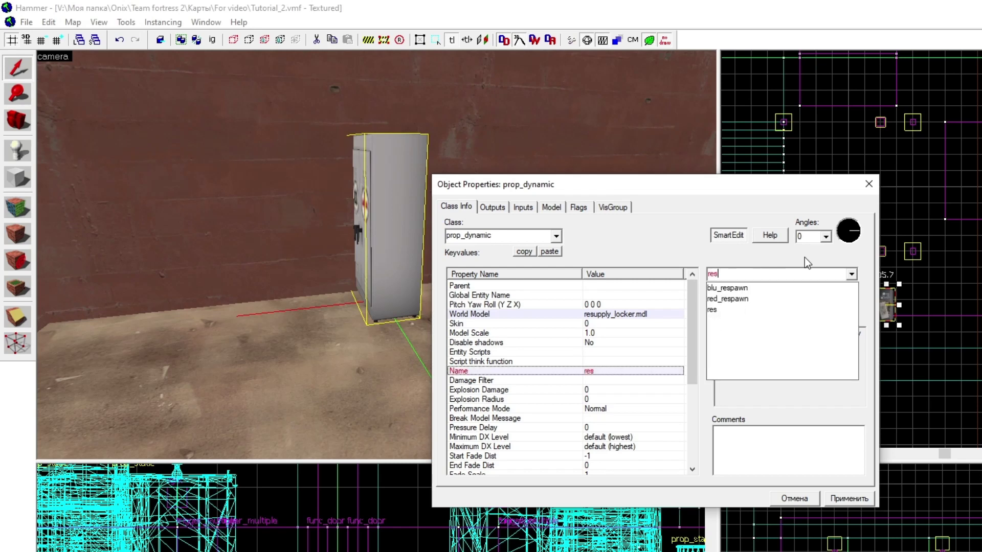
{"action": "type", "text": "uply_red"}
{"action": "key", "text": "Return"}
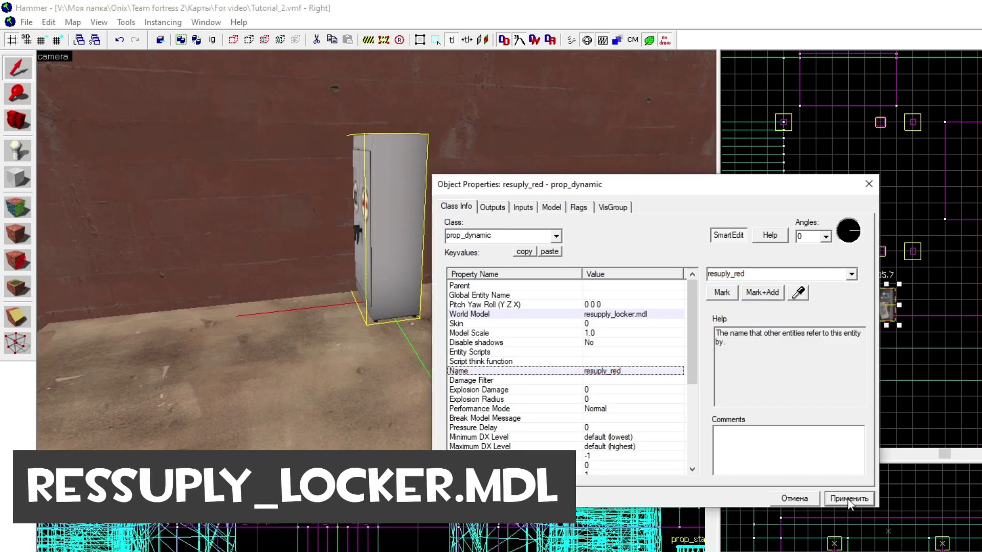
{"action": "left_click", "coordinate": [869, 184]}
- Tie the trigger-textured block around the resupply locker to a func_regenerate entity
{"action": "scroll", "coordinate": [878, 297], "scroll_direction": "up", "scroll_amount": 1}
{"action": "scroll", "coordinate": [878, 302], "scroll_direction": "down", "scroll_amount": 2}
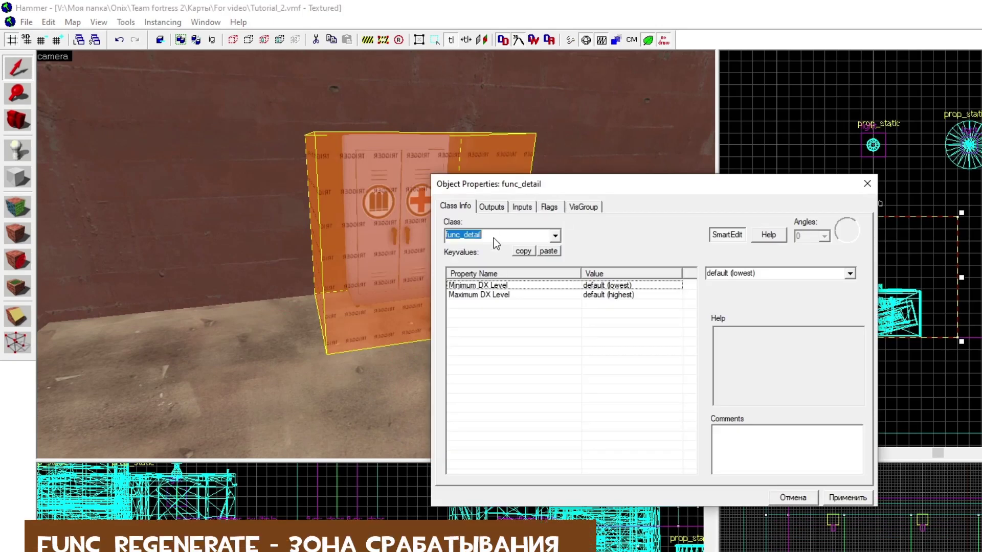
{"action": "type", "text": "func_regenerate"}
{"action": "left_click", "coordinate": [847, 497]}
- Name the func_regenerate resp_red, set its team to Red and choose resuply_red as its associated model
{"action": "left_click", "coordinate": [729, 273]}
{"action": "type", "text": "resp_red"}
{"action": "left_click", "coordinate": [593, 314]}
{"action": "left_click", "coordinate": [850, 274]}
{"action": "left_click", "coordinate": [726, 294]}
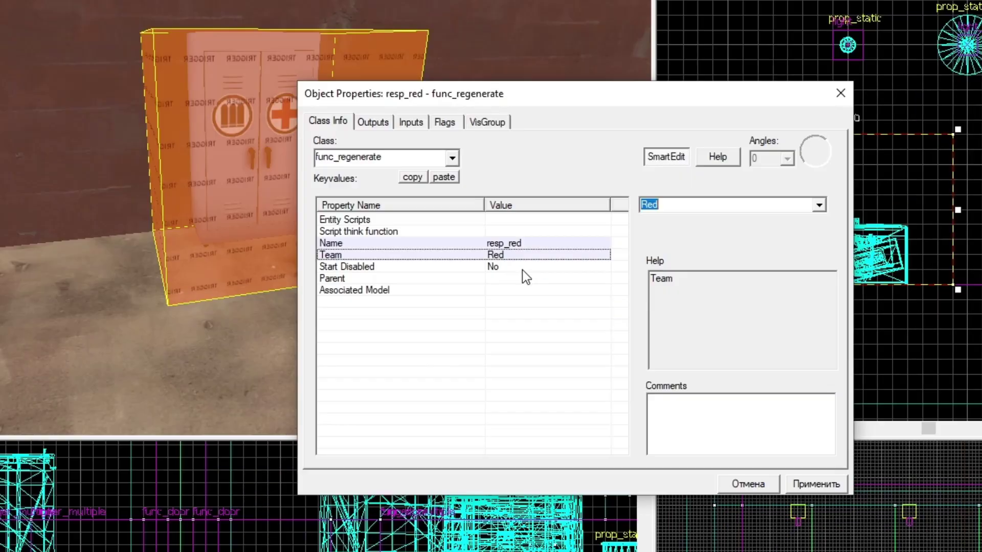
{"action": "left_click", "coordinate": [493, 291]}
{"action": "left_click", "coordinate": [819, 205]}
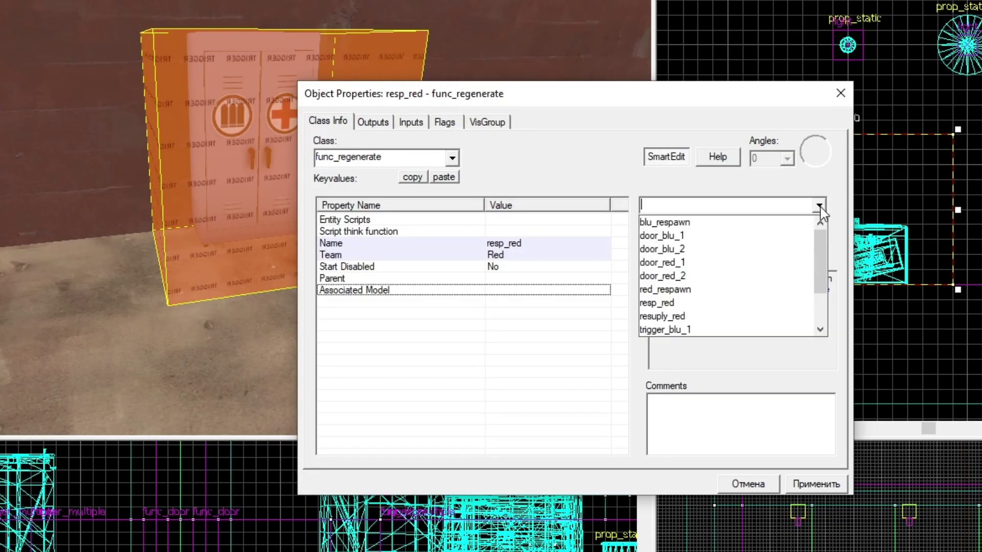
{"action": "left_click", "coordinate": [675, 316]}
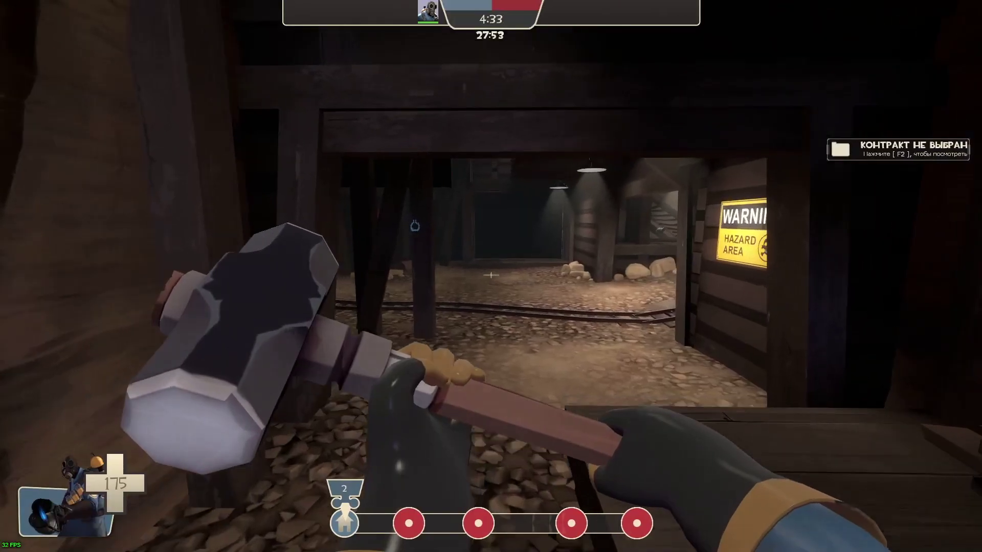
- Switch to Team Fortress 2 and walk up to the enemy spawn entrance to examine its no-entry barrier
{"action": "key", "text": "w"}
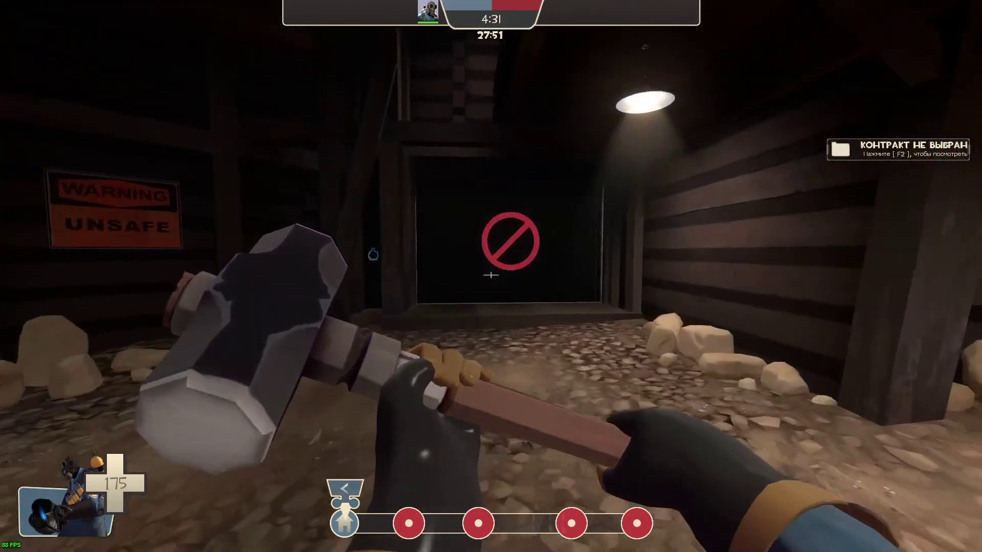
{"action": "key", "text": "w"}
{"action": "left_click", "coordinate": [491, 275]}
{"action": "key", "text": "s"}
{"action": "left_click", "coordinate": [491, 275]}
{"action": "key", "text": "s"}
{"action": "key", "text": "w"}
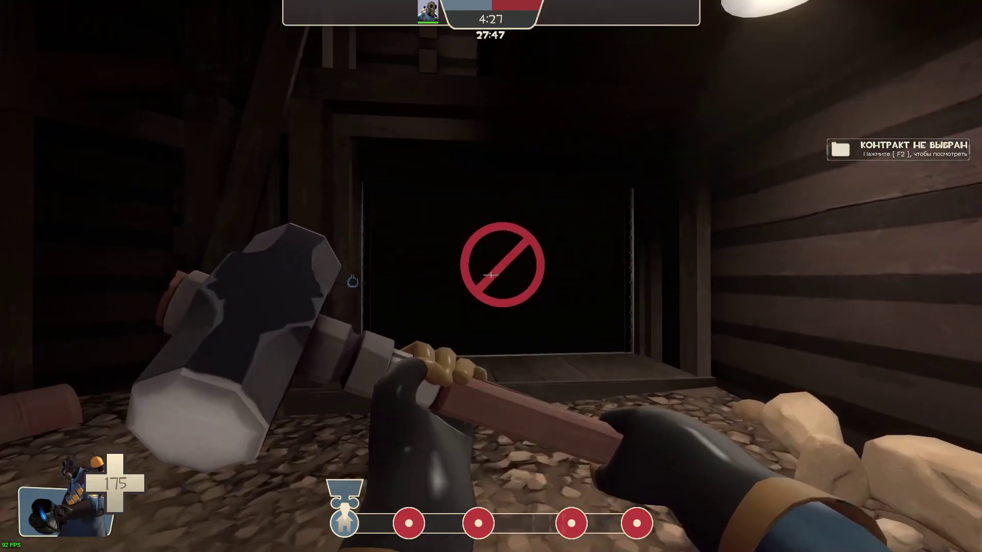
{"action": "key", "text": "w"}
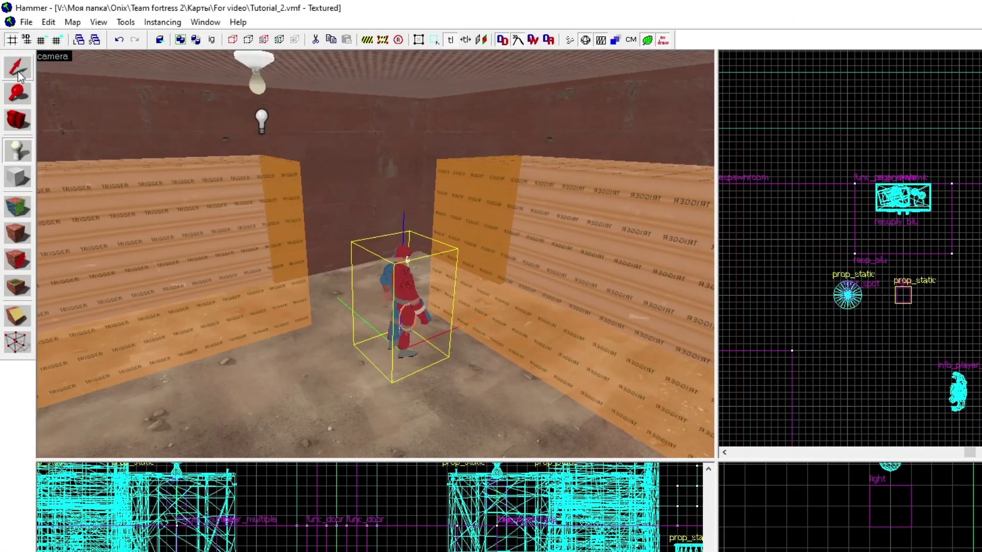
- Change the class of the info_player_teamspawn entity placed between the red spawn's door triggers to filter_activator_tfteam
{"action": "left_click", "coordinate": [18, 72]}
{"action": "key", "text": "alt+Return"}
{"action": "left_click_drag", "start_coordinate": [527, 234], "coordinate": [437, 234]}
{"action": "type", "text": "fi"}
{"action": "left_click", "coordinate": [485, 285]}
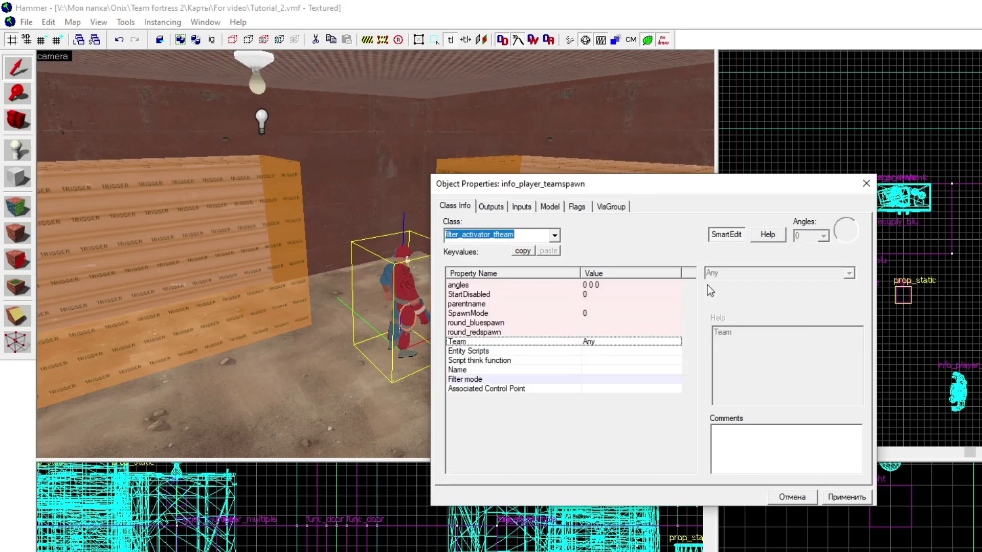
{"action": "key", "text": "Return"}
- Set the filter entity's team to Red, name it filter_red and finish its properties
{"action": "left_click", "coordinate": [596, 285]}
{"action": "left_click", "coordinate": [848, 274]}
{"action": "left_click", "coordinate": [730, 294]}
{"action": "left_click", "coordinate": [593, 313]}
{"action": "left_click", "coordinate": [732, 273]}
{"action": "type", "text": "filter_red"}
{"action": "key", "text": "Return"}
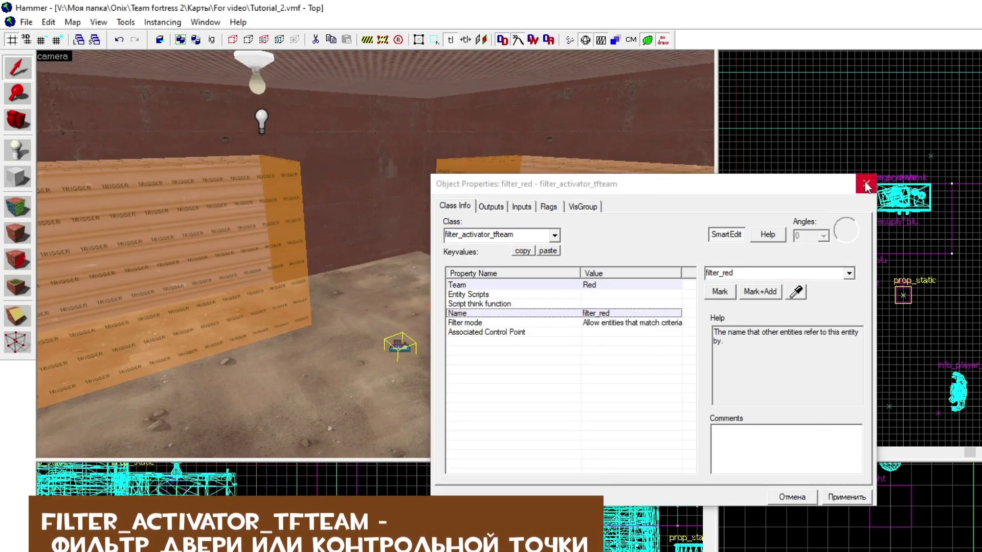
{"action": "left_click", "coordinate": [865, 183]}
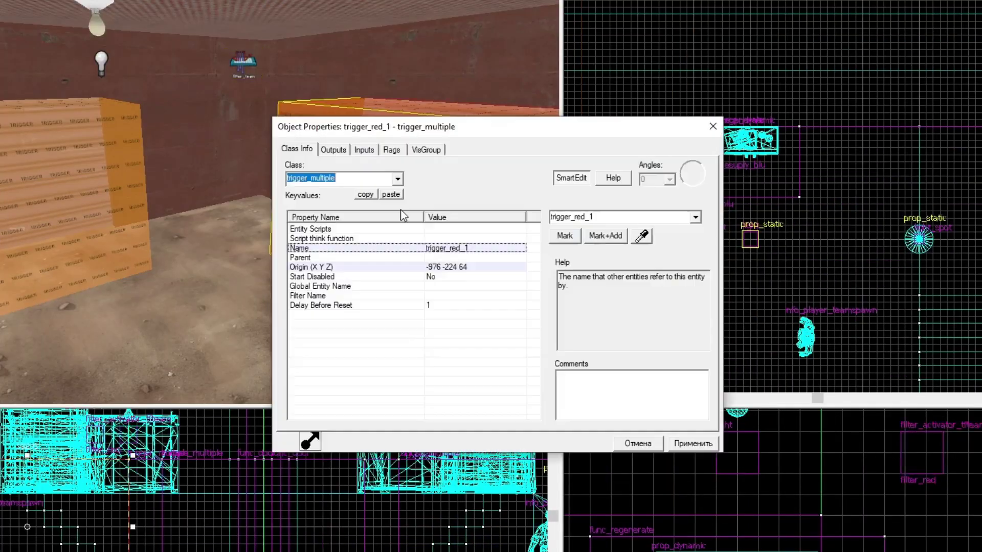
- Assign filter_red as the filter name of the door triggers trigger_red_1 and trigger_red_2
{"action": "left_click", "coordinate": [307, 295]}
{"action": "left_click", "coordinate": [695, 217]}
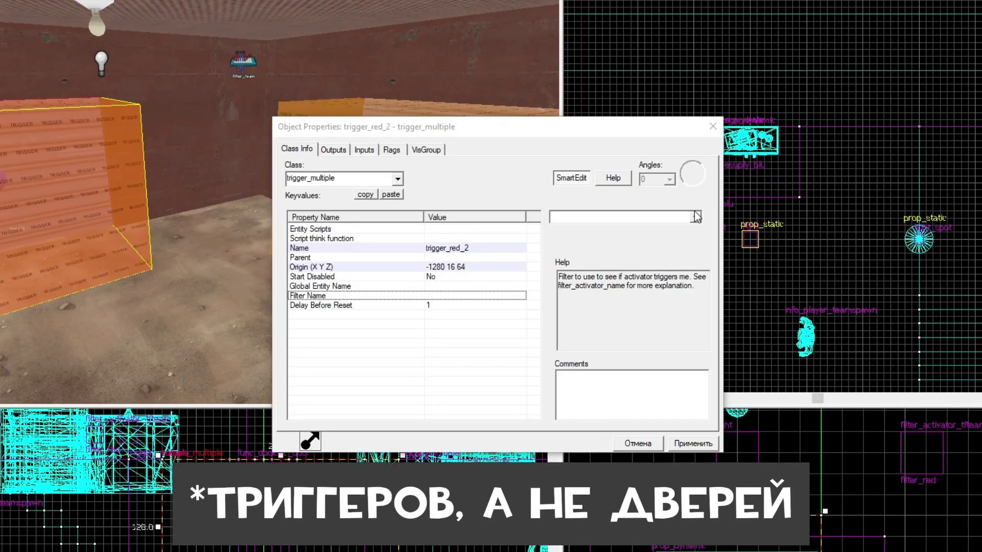
{"action": "left_click", "coordinate": [695, 217]}
{"action": "left_click", "coordinate": [614, 236]}
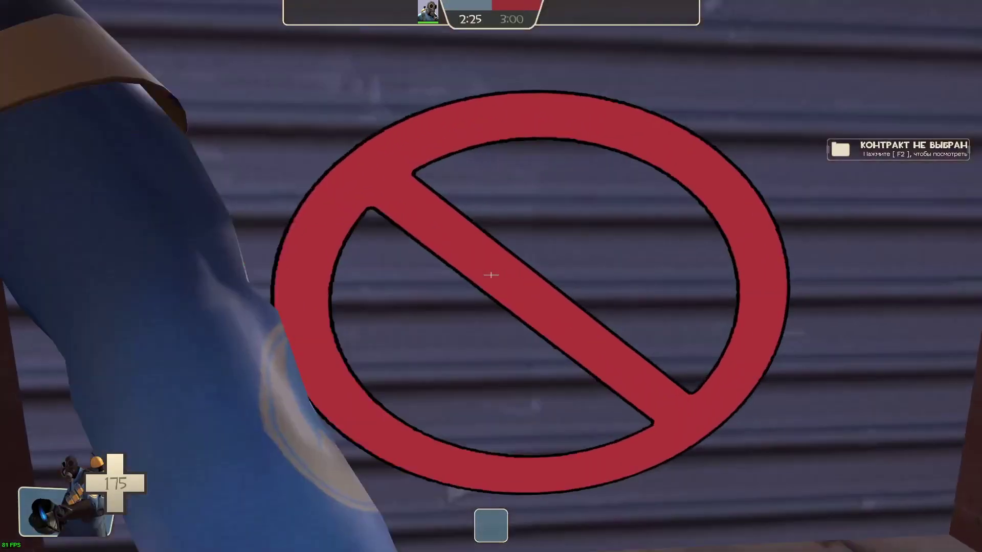
- Test the team-filtered spawn door in the game by approaching and striking it as a BLU player
{"action": "left_click", "coordinate": [491, 276]}
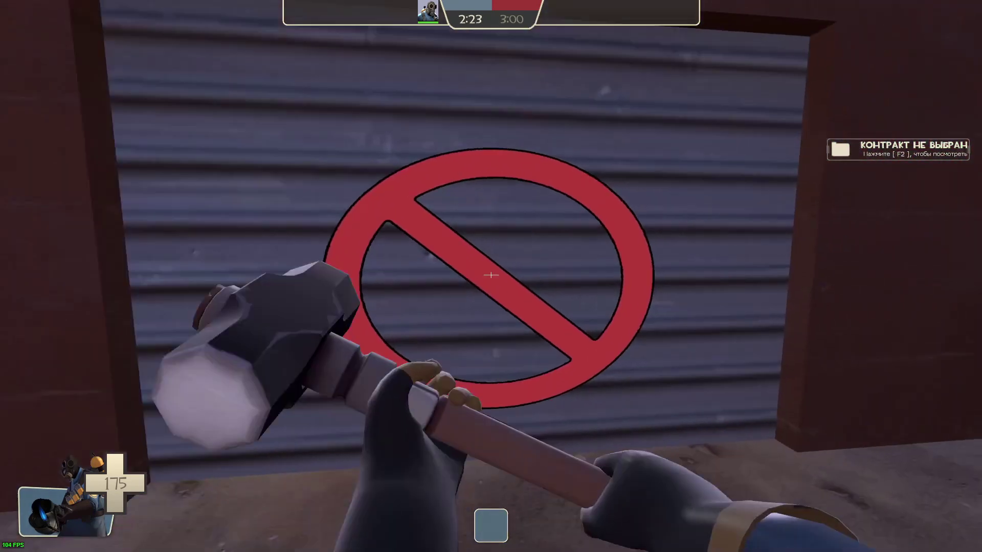
{"action": "key", "text": "w"}
{"action": "left_click", "coordinate": [491, 275]}
{"action": "key", "text": "s"}
{"action": "key", "text": "w"}
{"action": "key", "text": "s"}
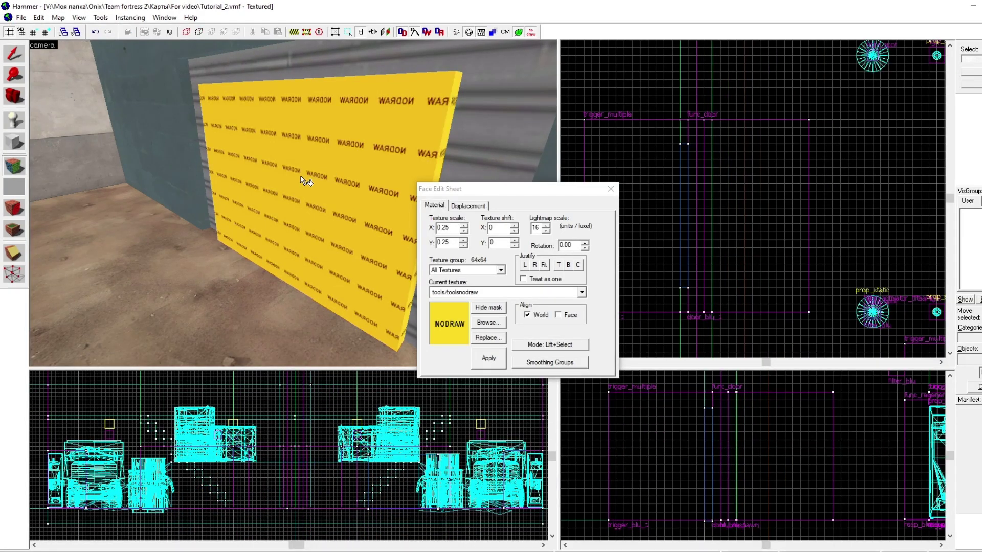
- Apply the overlays/no_entry texture to the front face of the nodraw block at the spawn door and justify it
{"action": "left_click", "coordinate": [488, 322]}
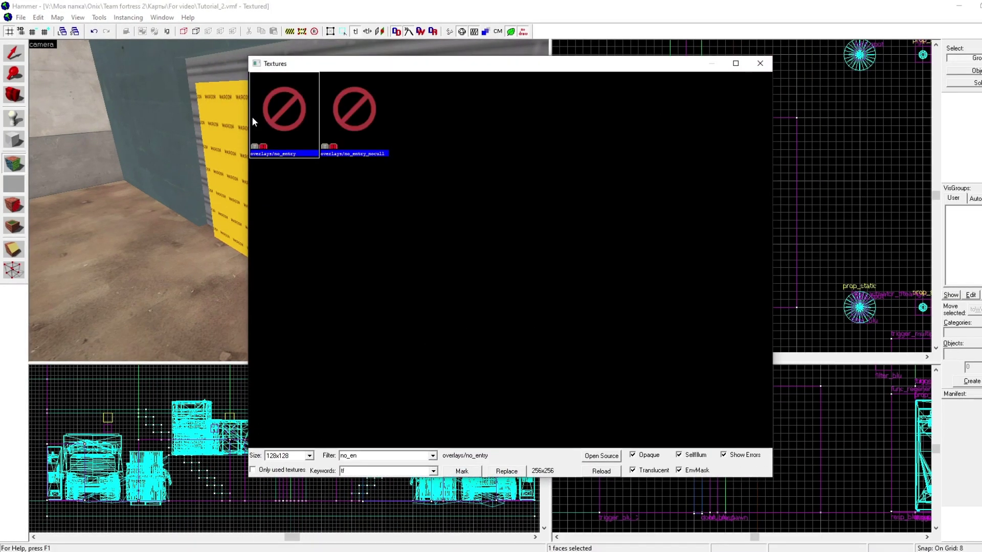
{"action": "double_click", "coordinate": [253, 118]}
{"action": "left_click", "coordinate": [487, 352]}
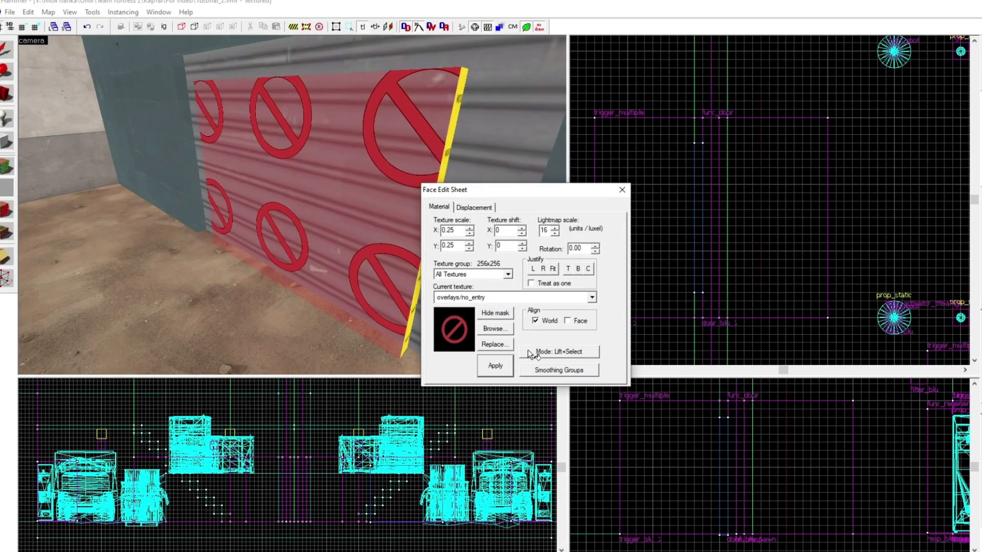
{"action": "left_click", "coordinate": [536, 260]}
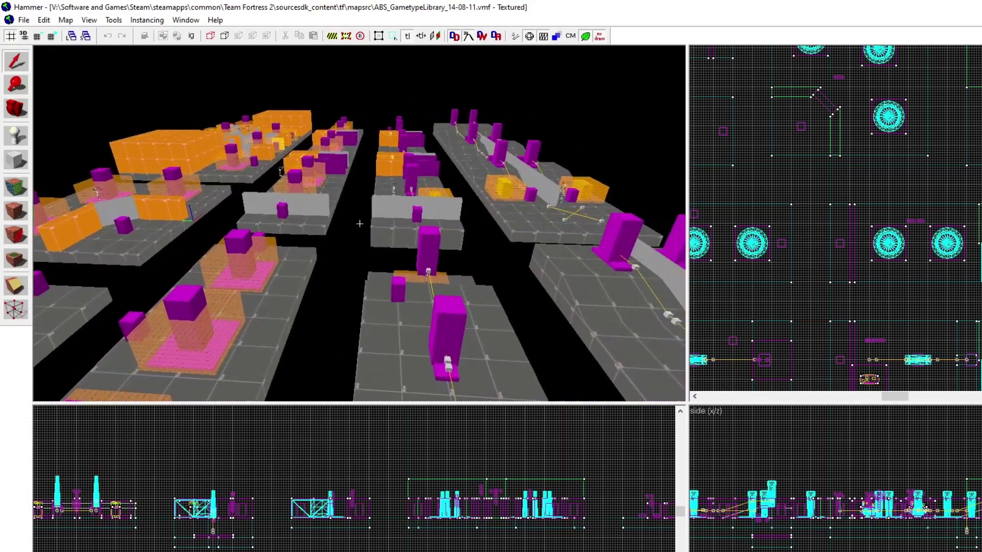
- Select and copy the King of the Hill control point with its logic entities in the ABS_GametypeLibrary_14-08-11 map
{"action": "key", "text": "w"}
{"action": "key", "text": "w"}
{"action": "key", "text": "d"}
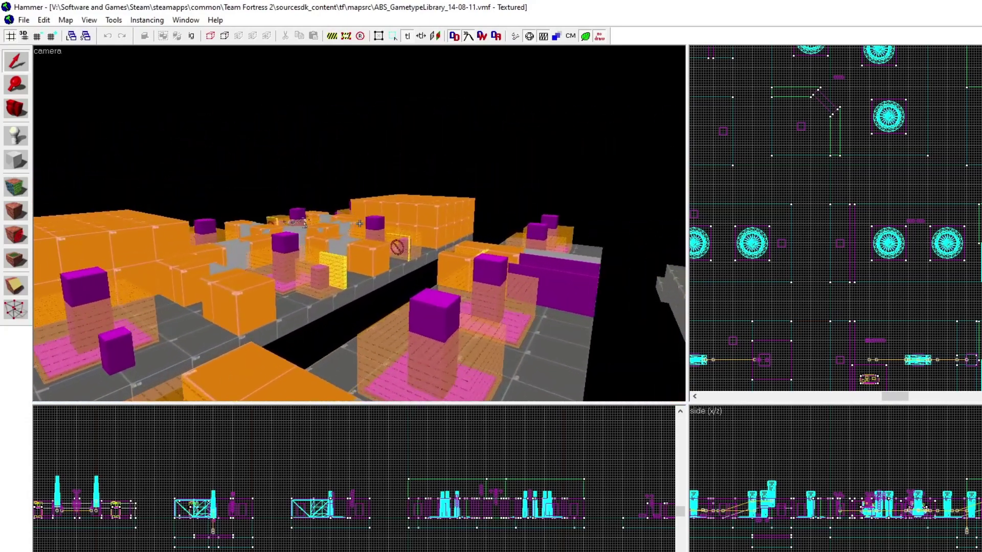
{"action": "key", "text": "s"}
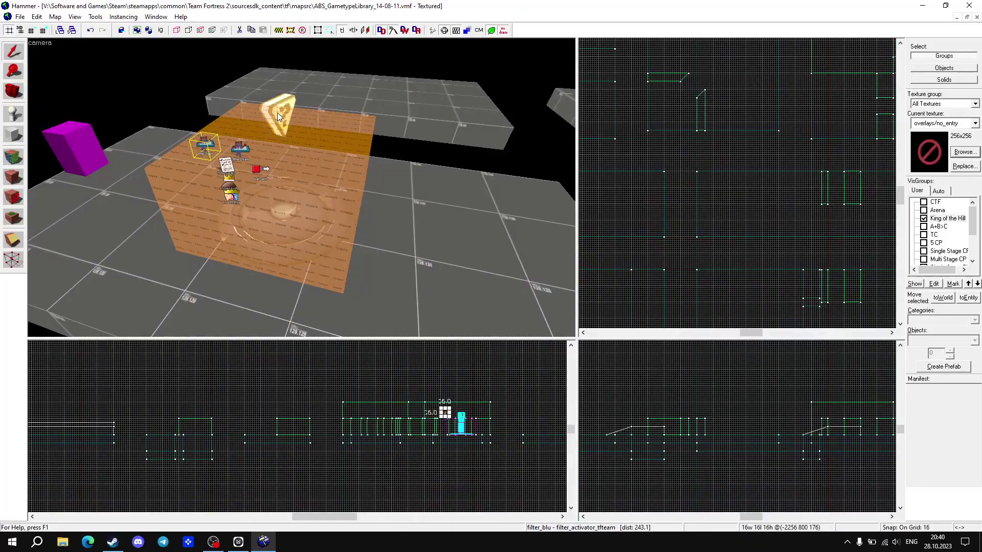
{"action": "key", "text": "w"}
{"action": "left_click", "coordinate": [302, 188], "text": "ctrl"}
{"action": "key", "text": "s"}
{"action": "key", "text": "z"}
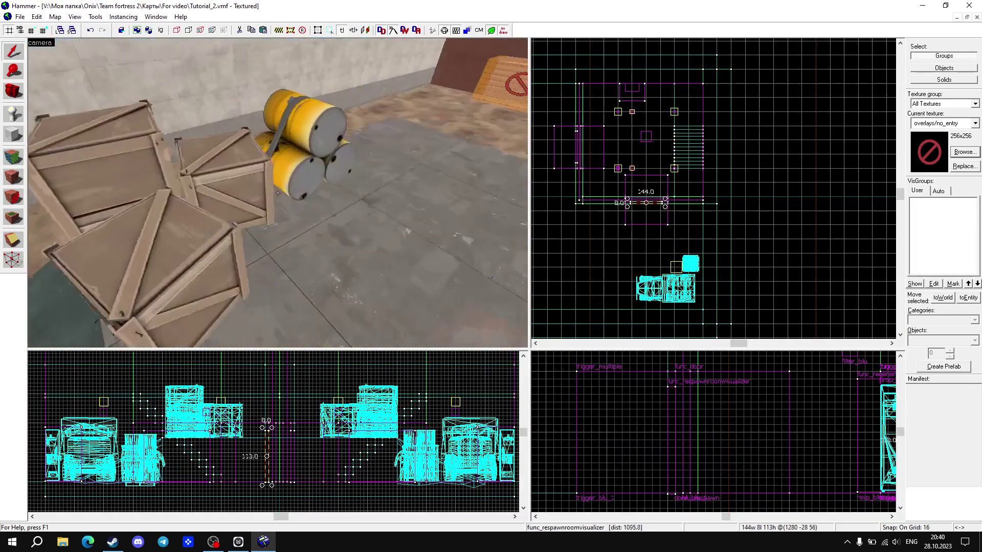
- Paste the copied King of the Hill entities onto the concrete ground in Tutorial_2.vmf
{"action": "key", "text": "s"}
{"action": "key", "text": "z"}
{"action": "key", "text": "ctrl+v"}
{"action": "scroll", "coordinate": [786, 154], "scroll_direction": "down", "scroll_amount": 5}
- Test the resupply locker in the game by firing the weapon and walking up to refill the ammunition
{"action": "left_click", "coordinate": [491, 276]}
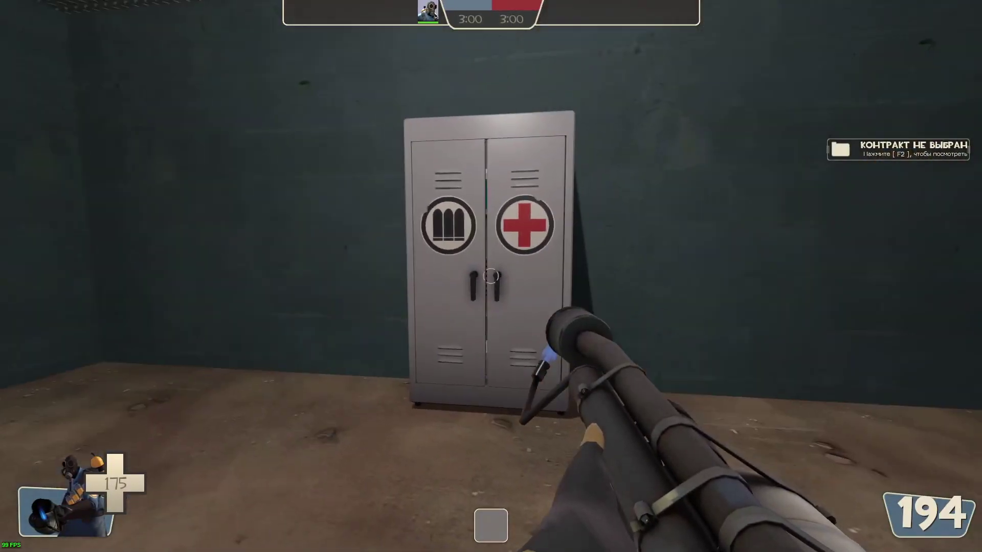
{"action": "key", "text": "w"}
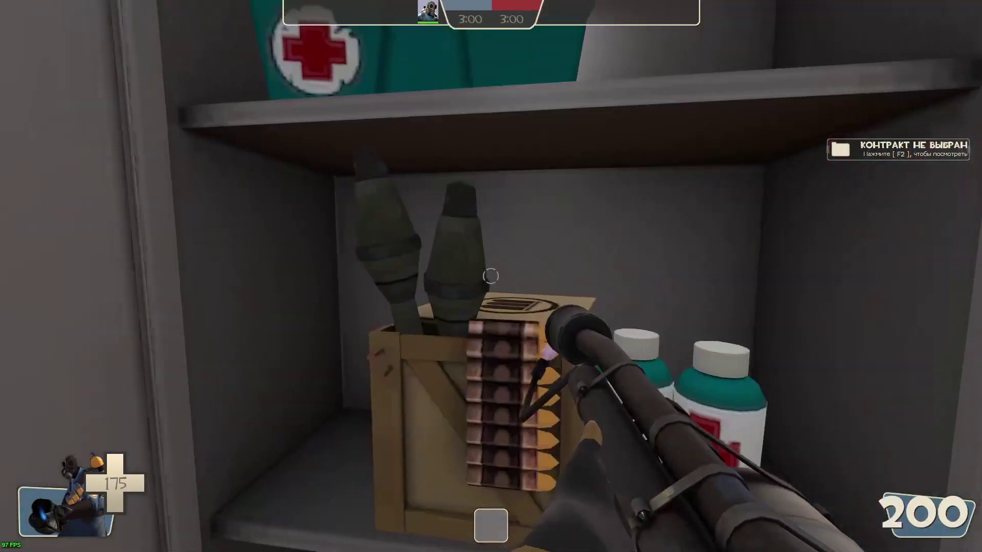
{"action": "key", "text": "3"}
{"action": "key", "text": "s"}
{"action": "key", "text": "w"}
{"action": "left_click", "coordinate": [491, 276]}
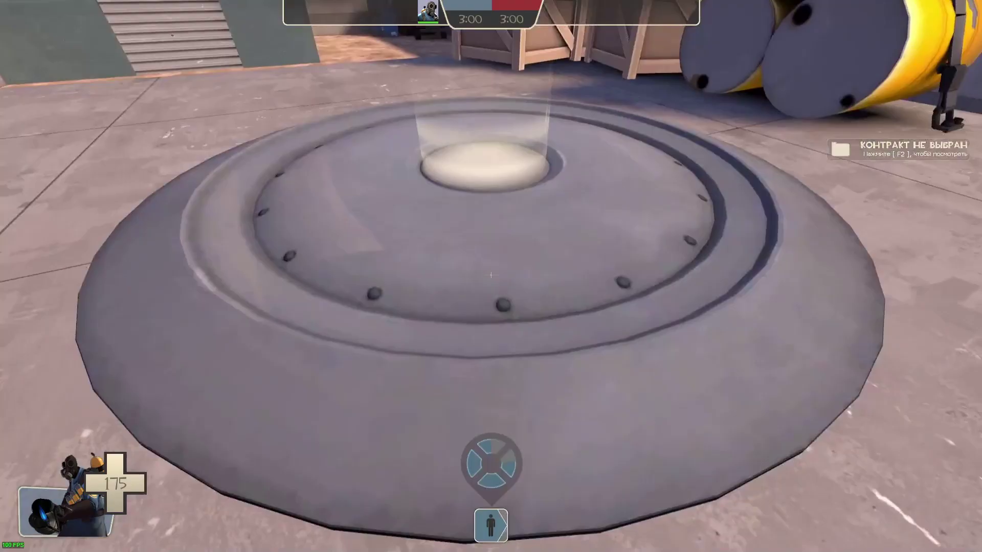
- Check the control point in the game by walking around on it and swinging the melee weapon
{"action": "key", "text": "w"}
{"action": "left_click", "coordinate": [491, 275]}
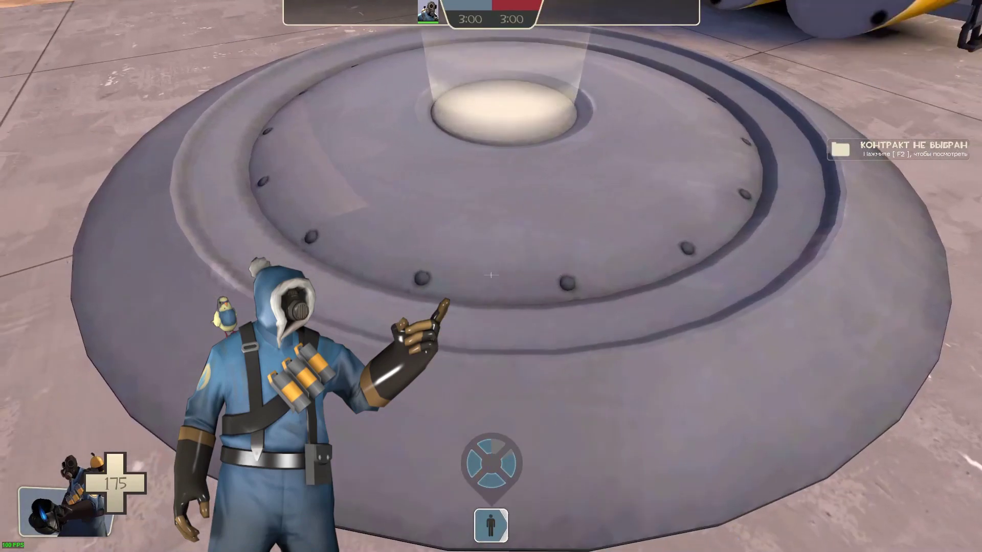
{"action": "left_click", "coordinate": [491, 275]}
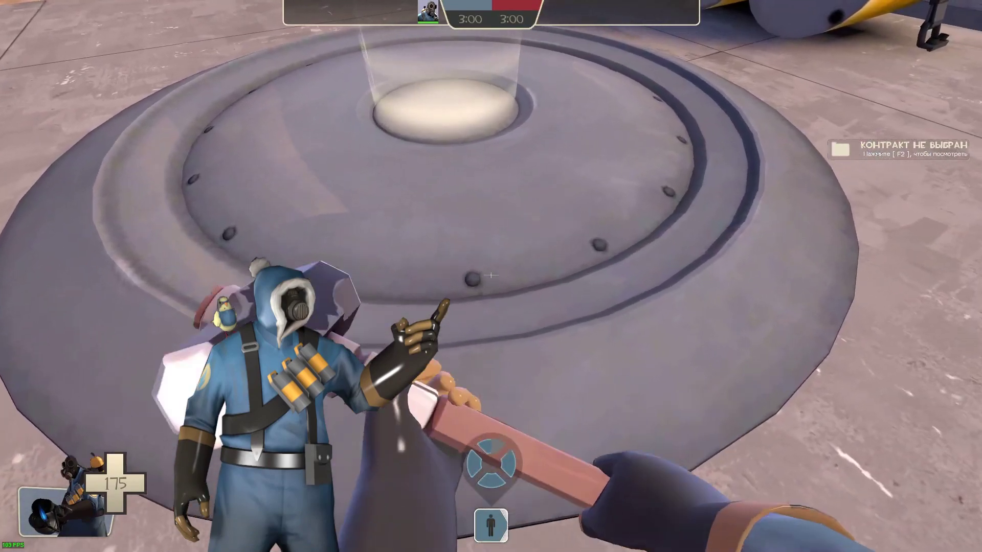
{"action": "key", "text": "s"}
{"action": "key", "text": "w"}
{"action": "key", "text": "s"}
{"action": "left_click", "coordinate": [491, 275]}
{"action": "key", "text": "w"}
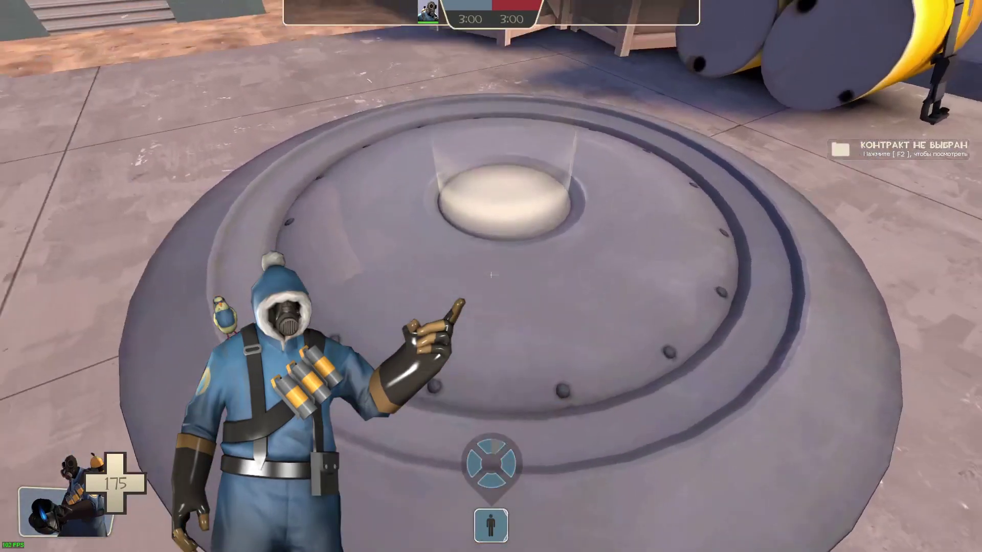
{"action": "left_click", "coordinate": [491, 276]}
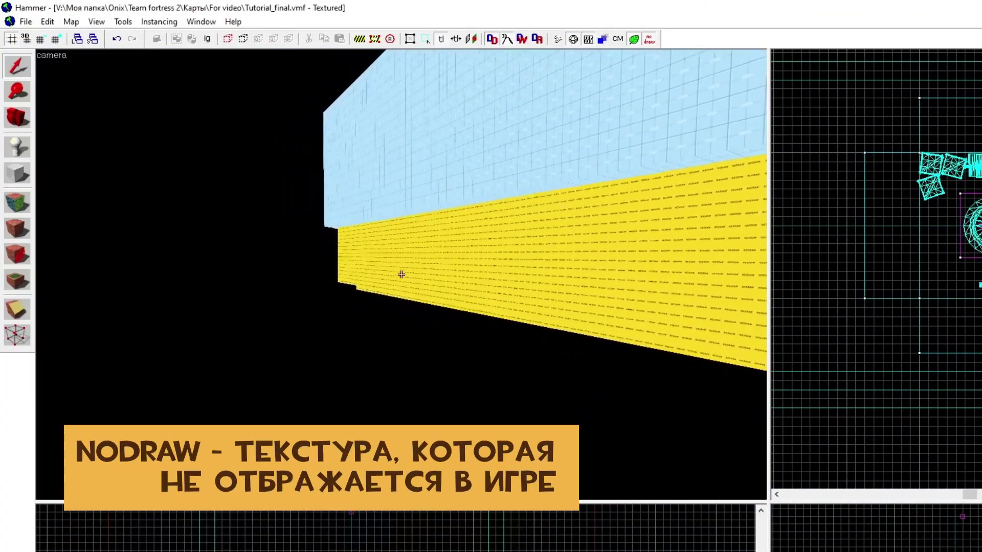
- Inspect the nodraw-textured outer walls in Tutorial_final.vmf and examine a nodraw block from several sides in the game
{"action": "key", "text": "w"}
{"action": "key", "text": "a"}
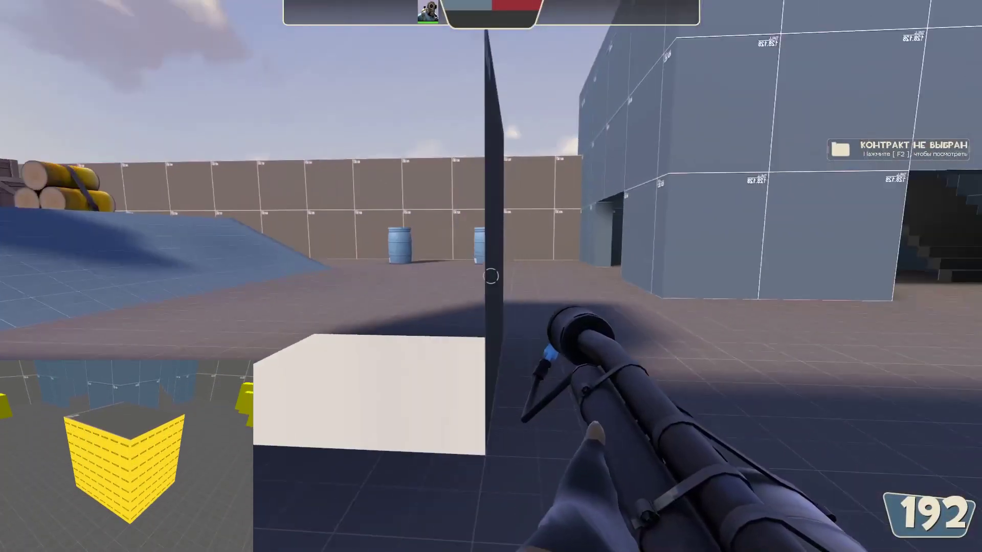
{"action": "key", "text": "a"}
{"action": "left_click", "coordinate": [490, 276]}
{"action": "left_click", "coordinate": [490, 276]}
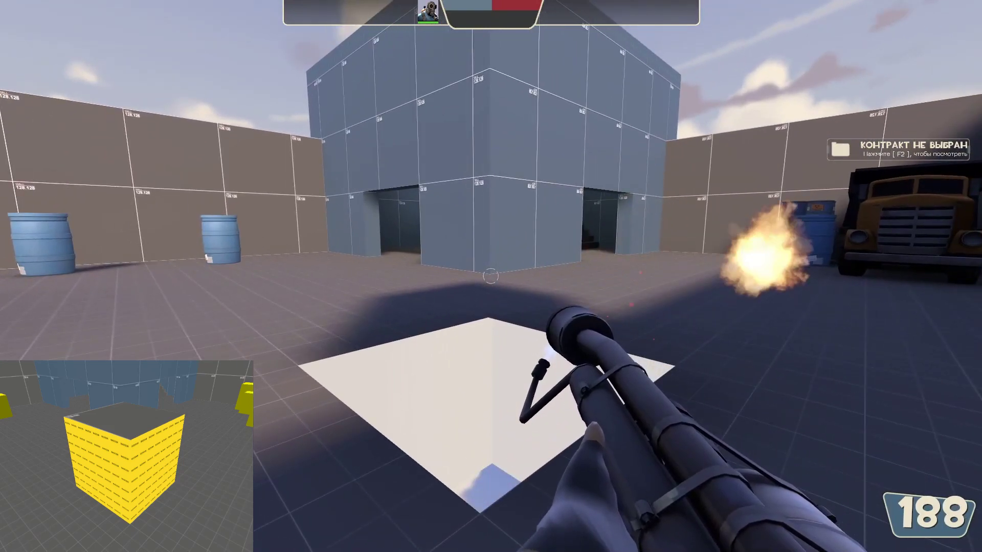
- Fire the weapon around the nodraw block in the game while viewing its missing and remaining faces
{"action": "left_click", "coordinate": [490, 276]}
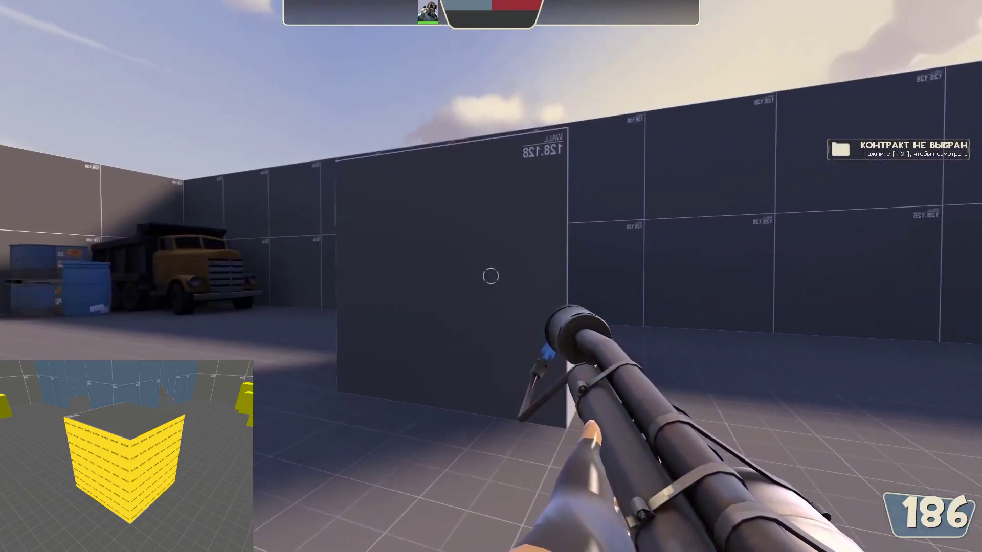
{"action": "left_click", "coordinate": [491, 276]}
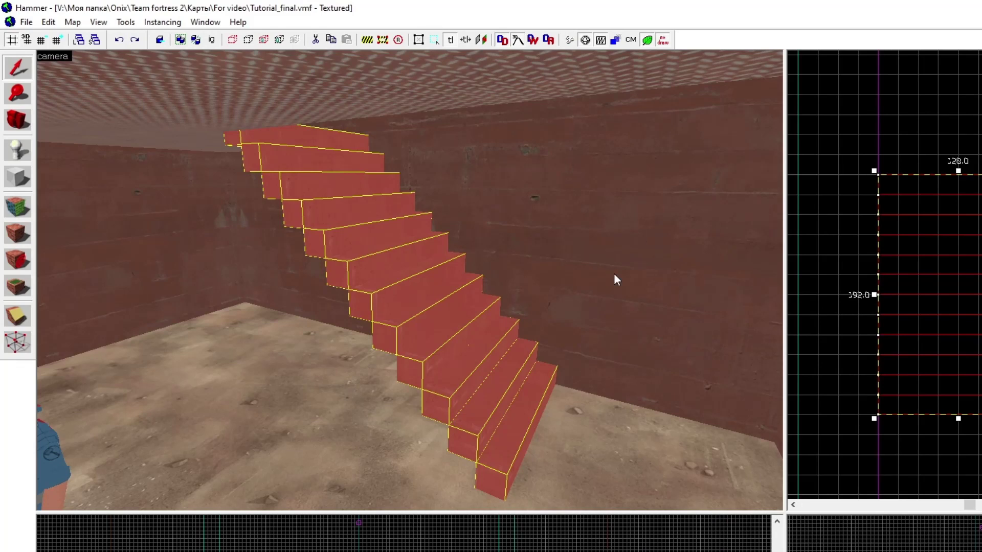
- Open the object properties of the selected staircase brushes in Tutorial_final.vmf
{"action": "key", "text": "alt+Return"}
{"action": "left_click_drag", "start_coordinate": [821, 190], "coordinate": [398, 150]}
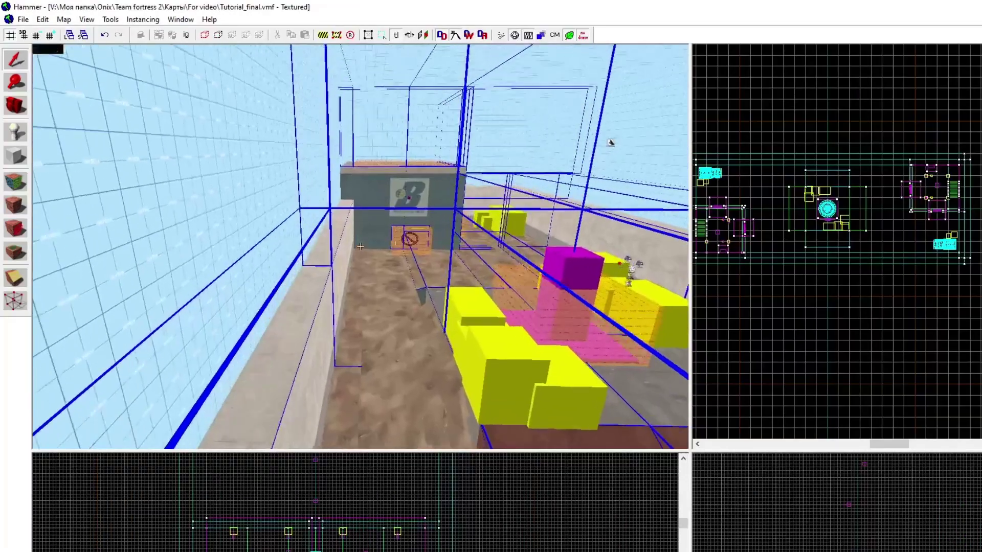
- Examine the blue outlines dividing Tutorial_final.vmf around the team bases, the outer walls and the central area
{"action": "key", "text": "w"}
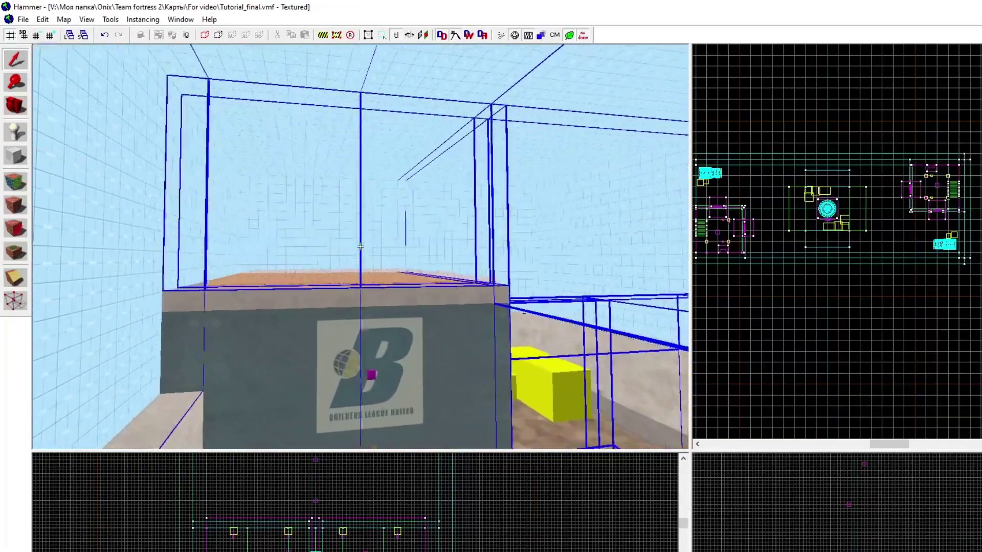
{"action": "key", "text": "d"}
{"action": "left_click", "coordinate": [360, 247]}
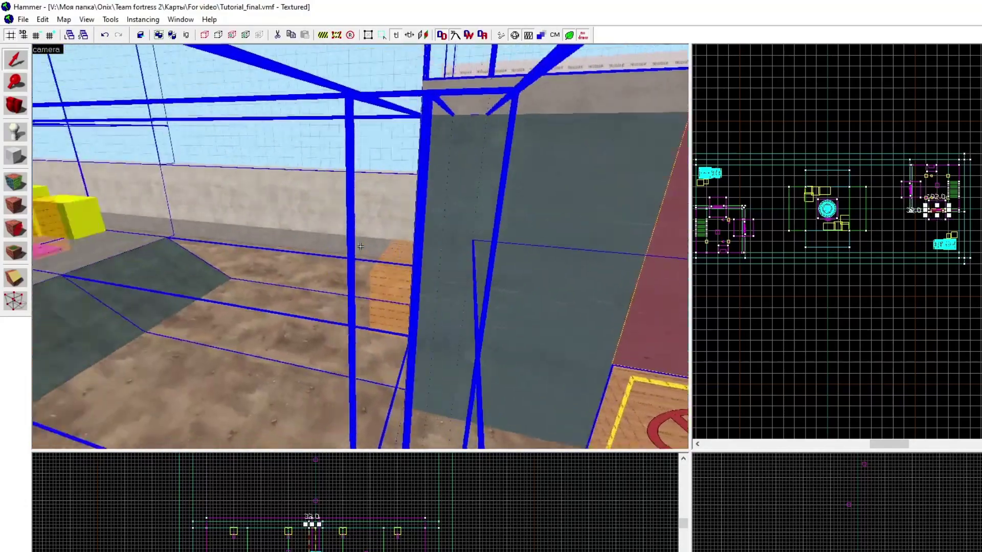
{"action": "key", "text": "a"}
{"action": "key", "text": "s"}
{"action": "left_click", "coordinate": [360, 247]}
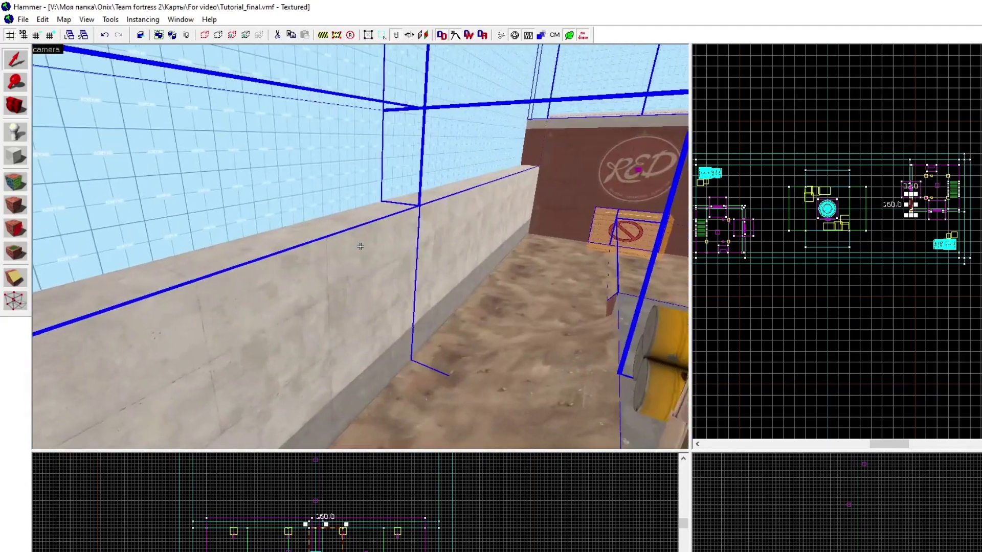
{"action": "key", "text": "a"}
{"action": "key", "text": "s"}
{"action": "key", "text": "w"}
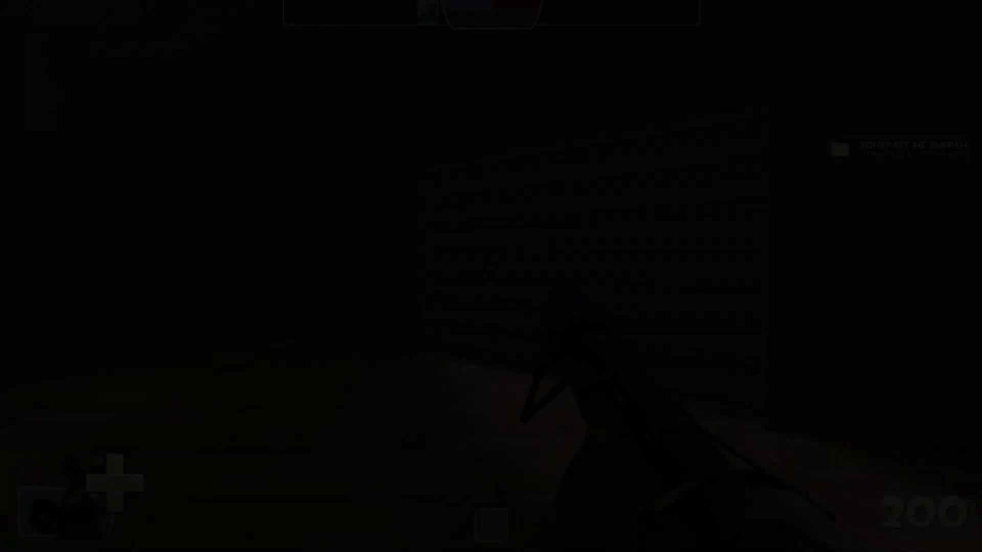
- Test the finished map in the game by walking from spawn to the control point and trying all three weapons
{"action": "key", "text": "w"}
{"action": "left_click", "coordinate": [491, 276]}
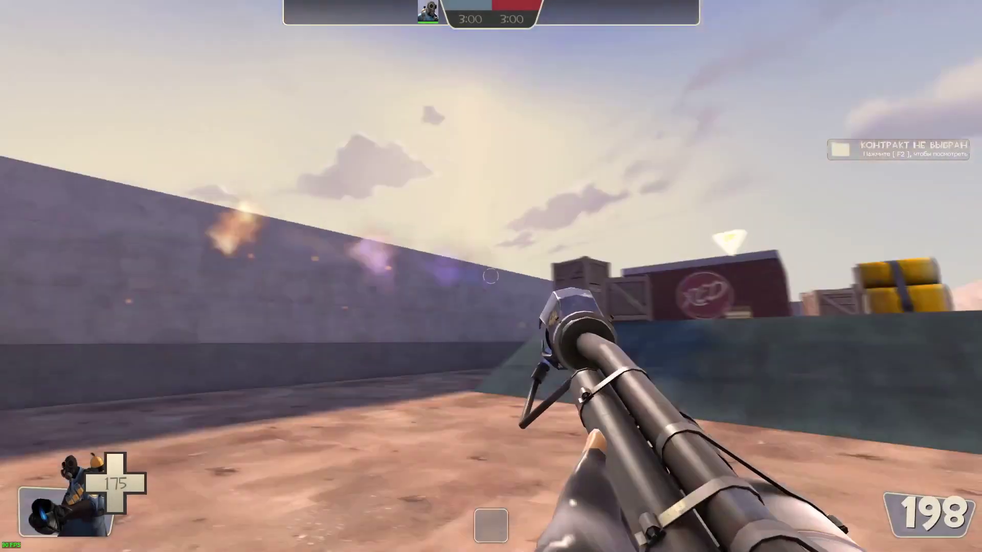
{"action": "key", "text": "2"}
{"action": "left_click", "coordinate": [491, 277]}
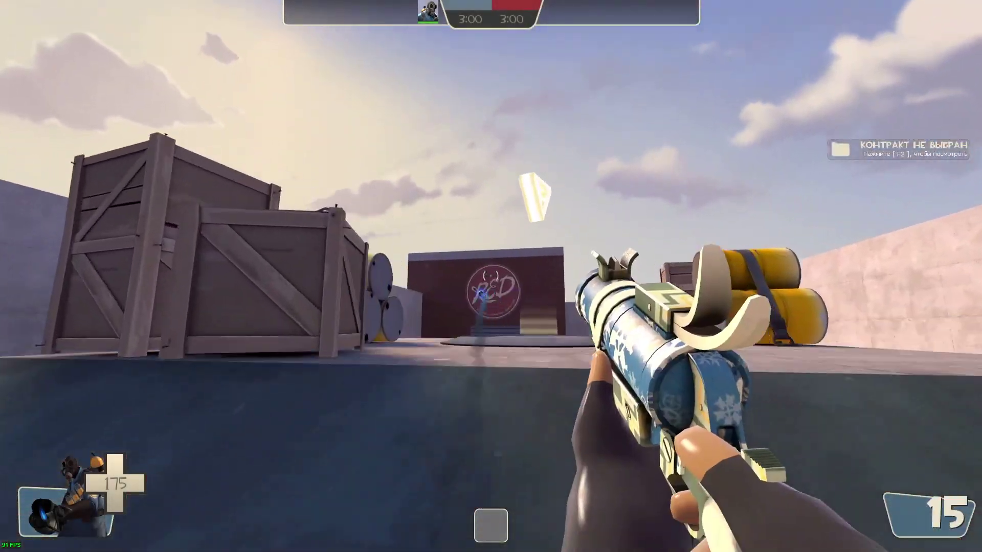
{"action": "key", "text": "3"}
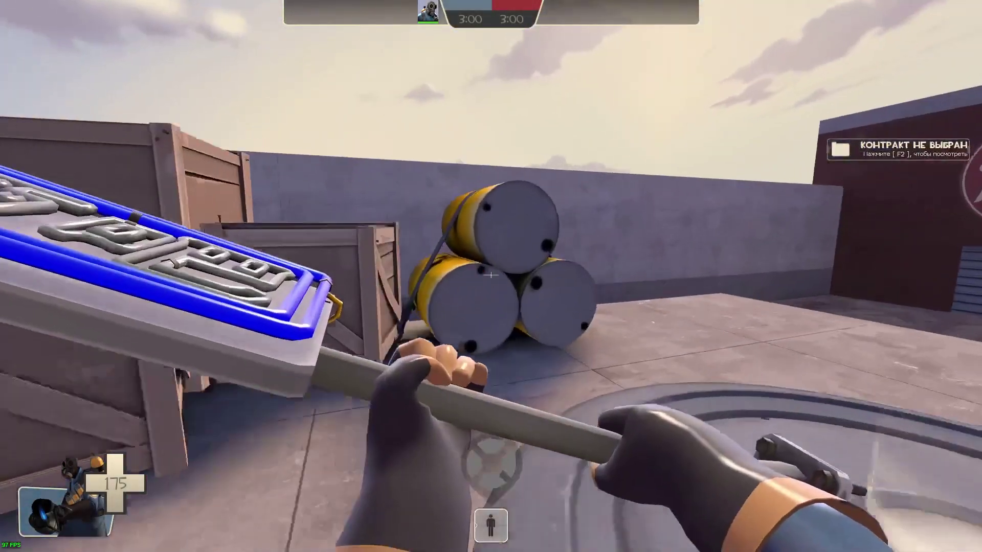
{"action": "key", "text": "s"}
{"action": "key", "text": "w"}
{"action": "left_click", "coordinate": [491, 275]}
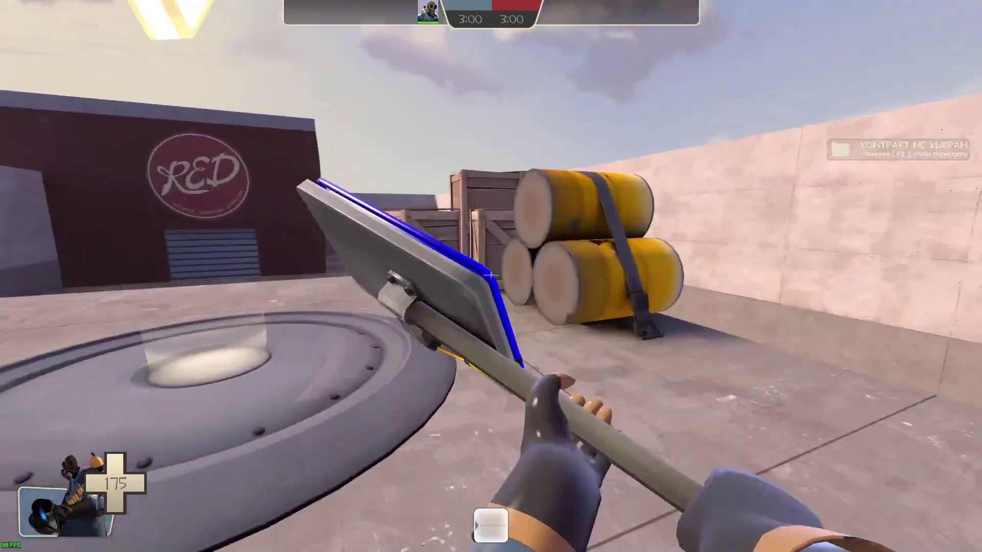